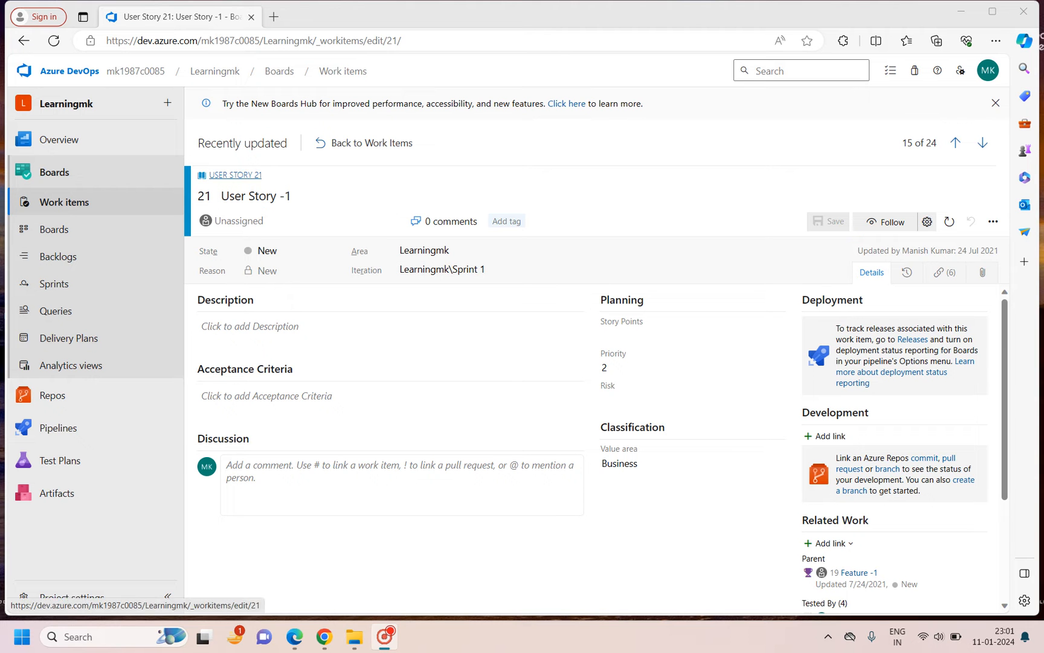
- Add a new child work item of type Task titled "writting test cases" to User Story -1
click(828, 543)
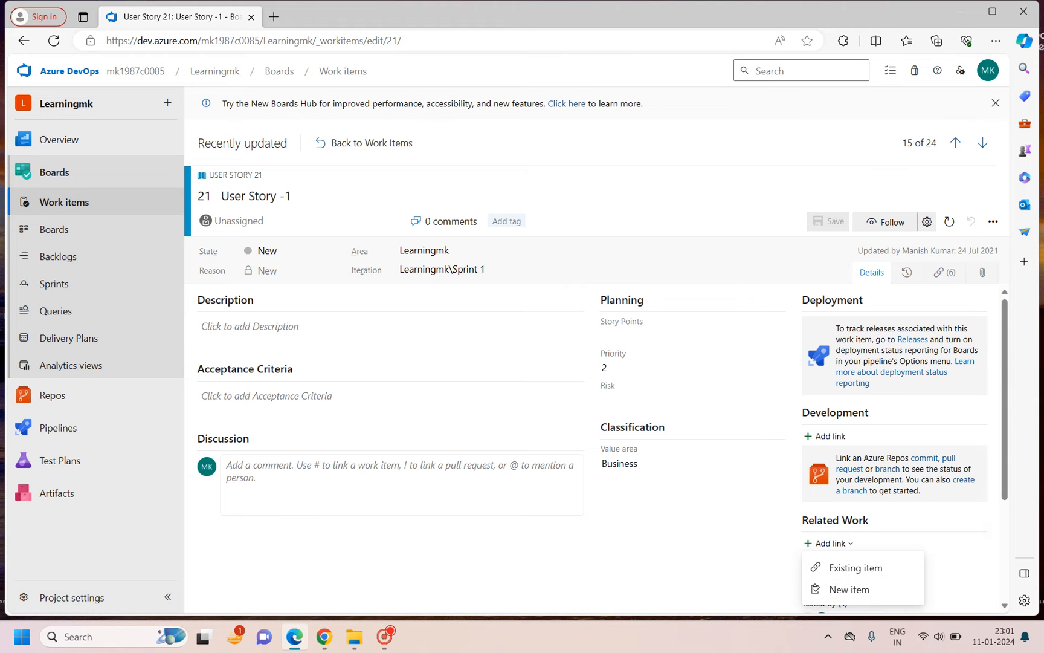
click(849, 589)
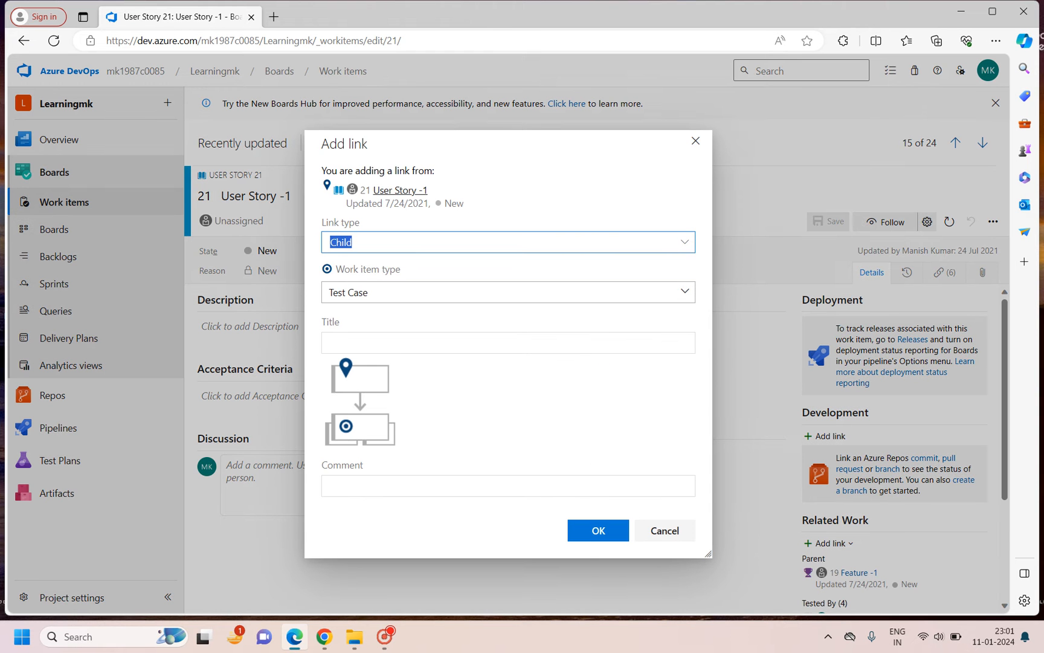
click(376, 292)
click(362, 401)
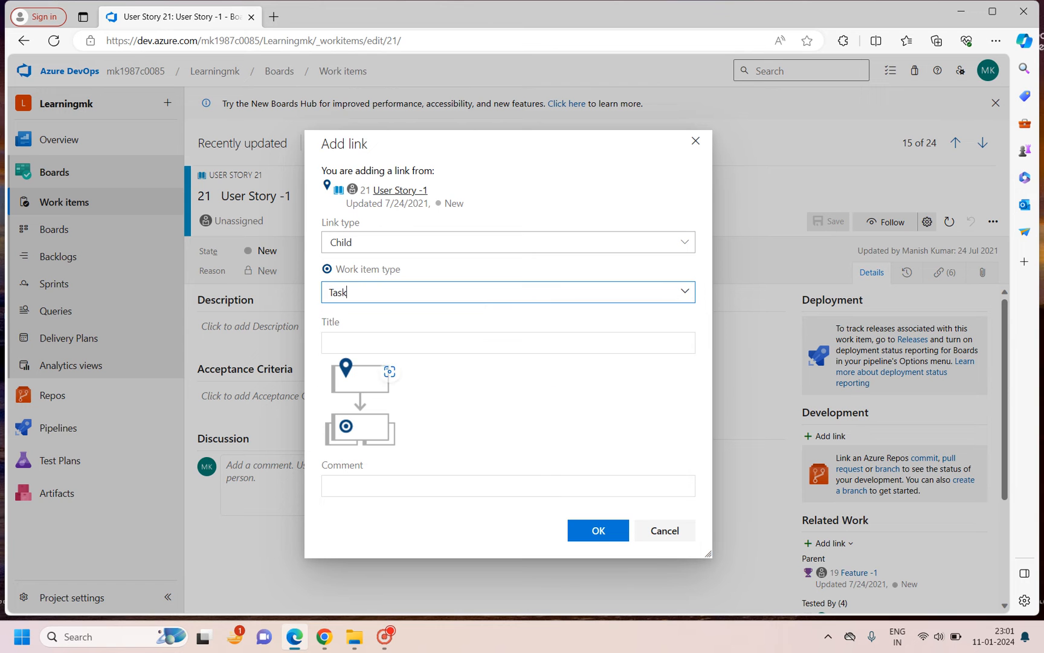
click(365, 344)
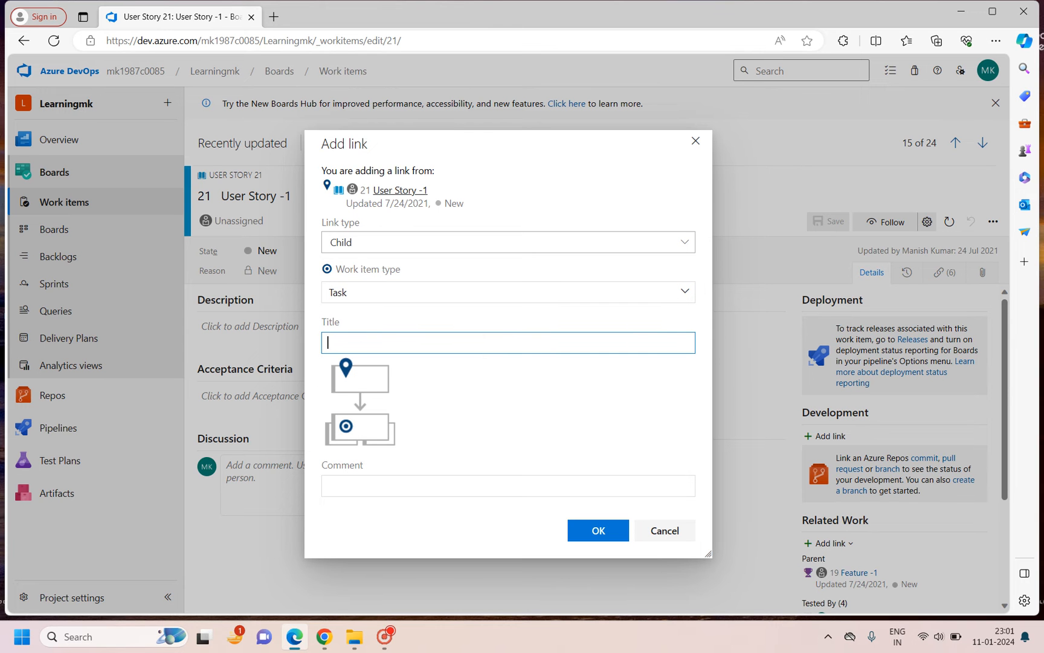
text(writting test cases)
click(350, 342)
key(BackSpace)
text(i)
click(599, 531)
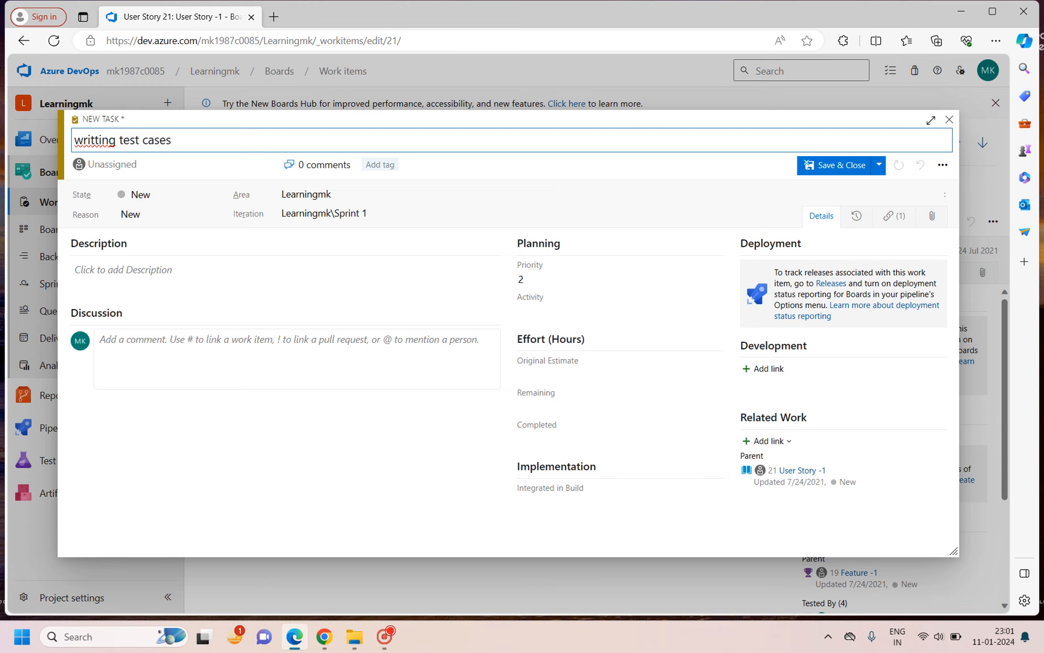
- Assign the new task to the signed-in team member and set its effort to 8 hours original estimate, 8 remaining and 0 completed
click(113, 165)
click(129, 187)
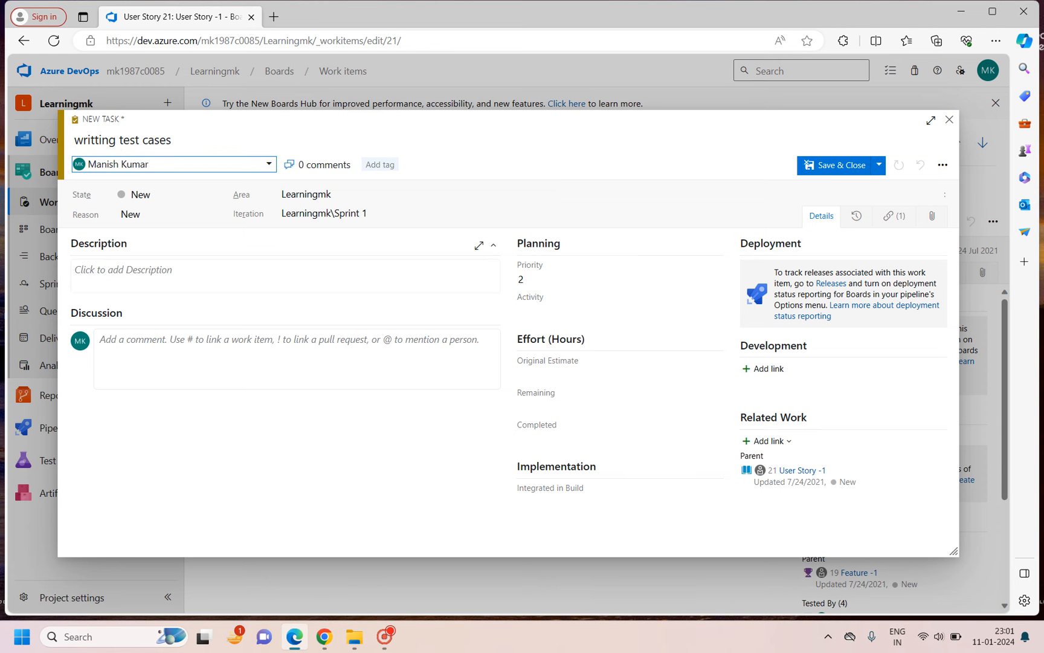
click(604, 374)
text(8)
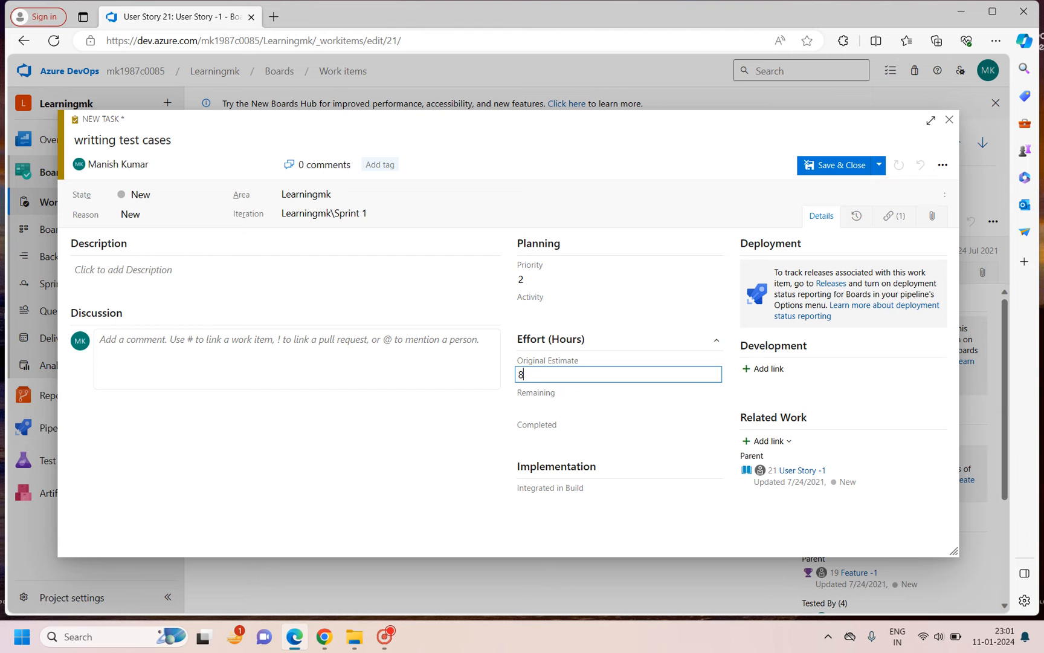
key(Tab)
text(8)
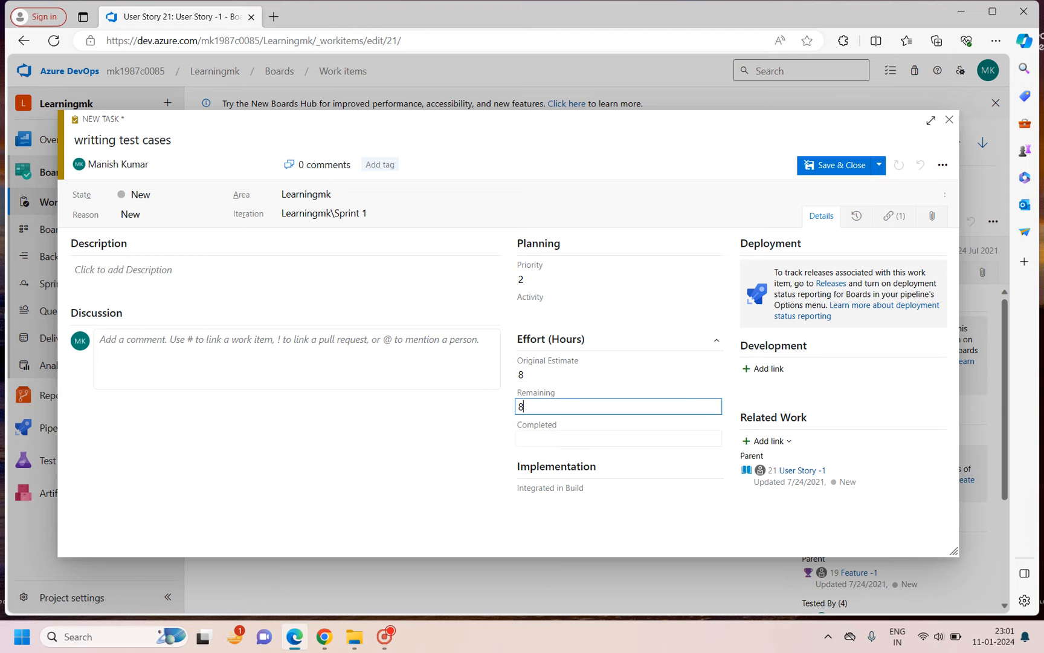
key(Tab)
text(0)
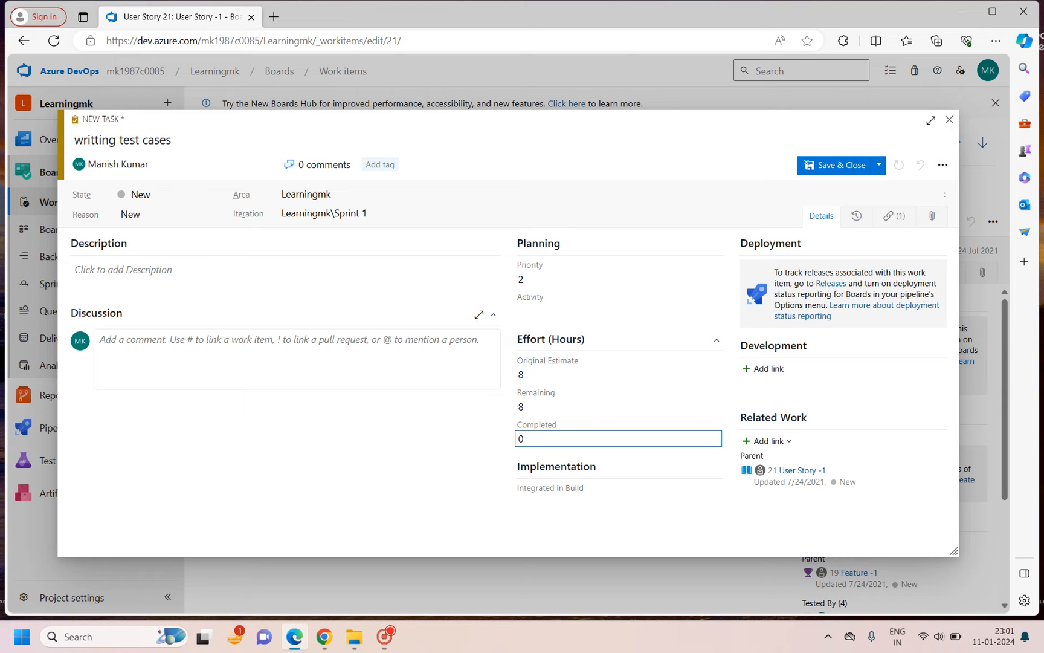
- Enter the discussion comment "Add comments" on the new task, and save and close it
click(254, 351)
text(A)
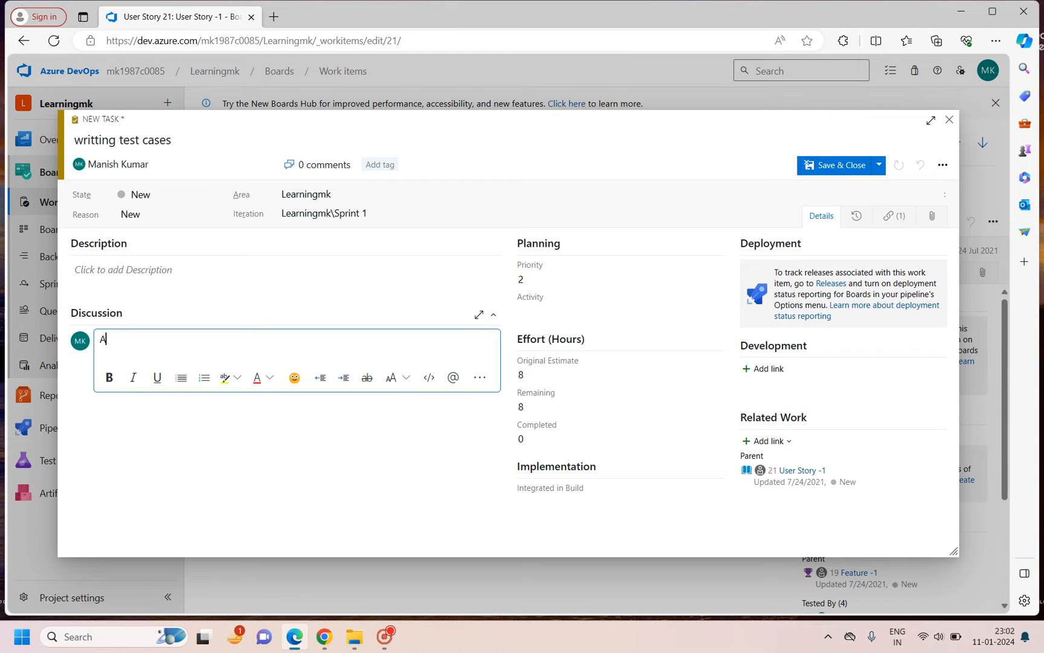
text(dd comments)
click(617, 407)
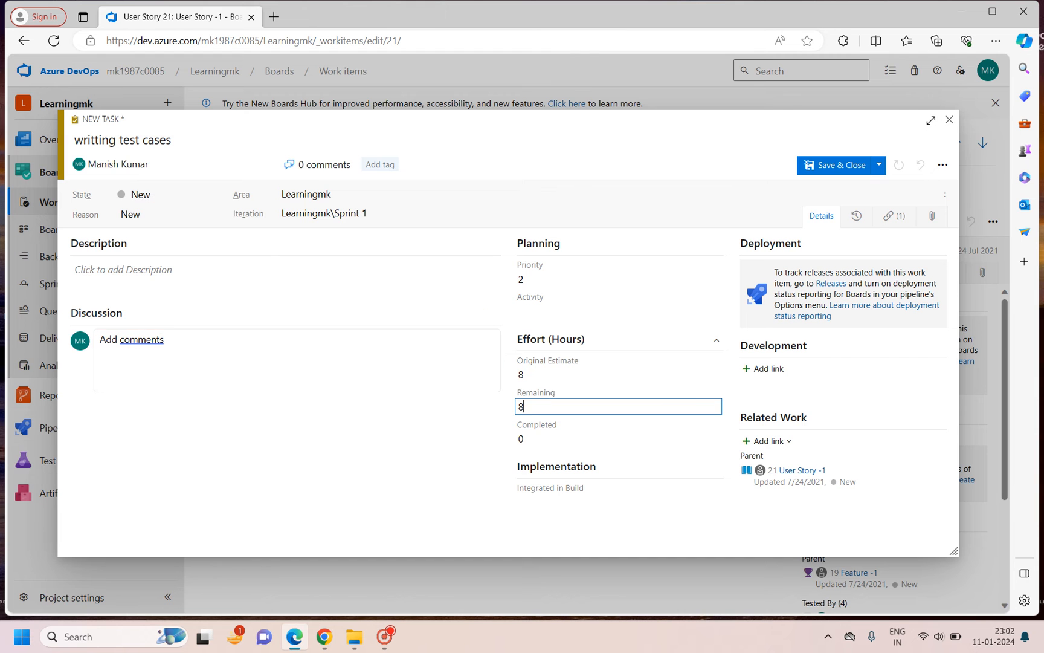
click(835, 166)
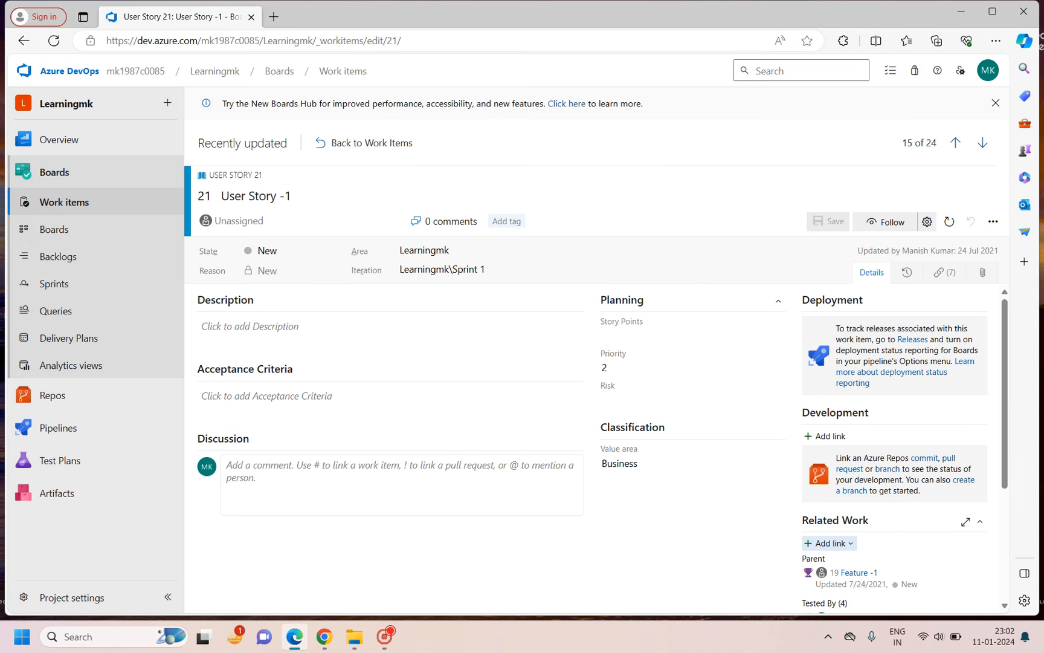
- Show all related work of User Story -1 and open its child task "writting test cases"
scroll(602, 448, down, 3)
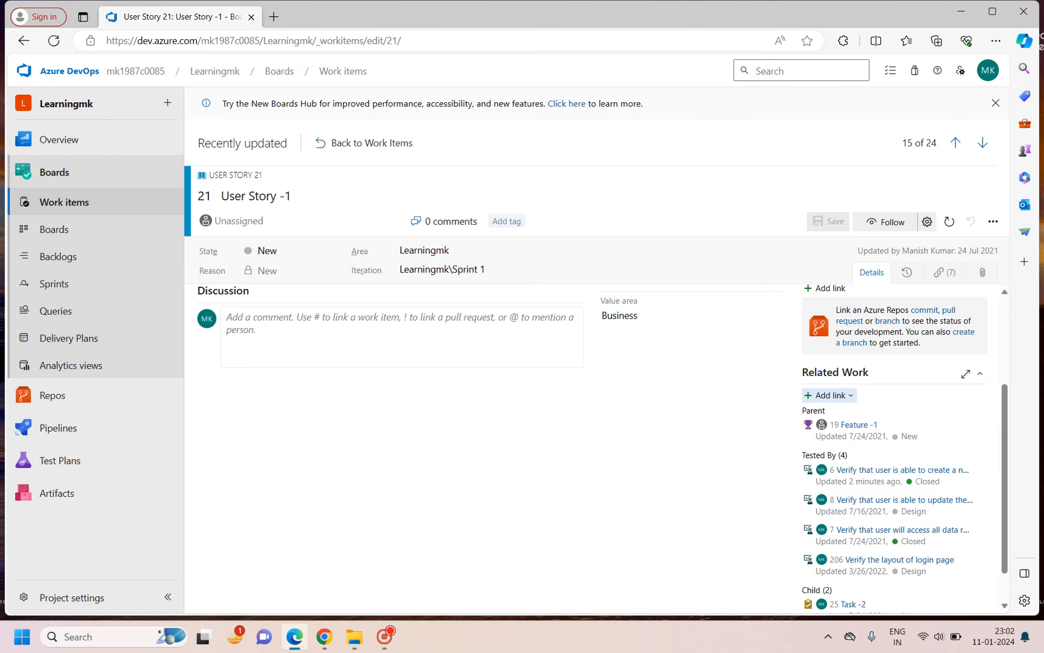
scroll(894, 462, down, 1)
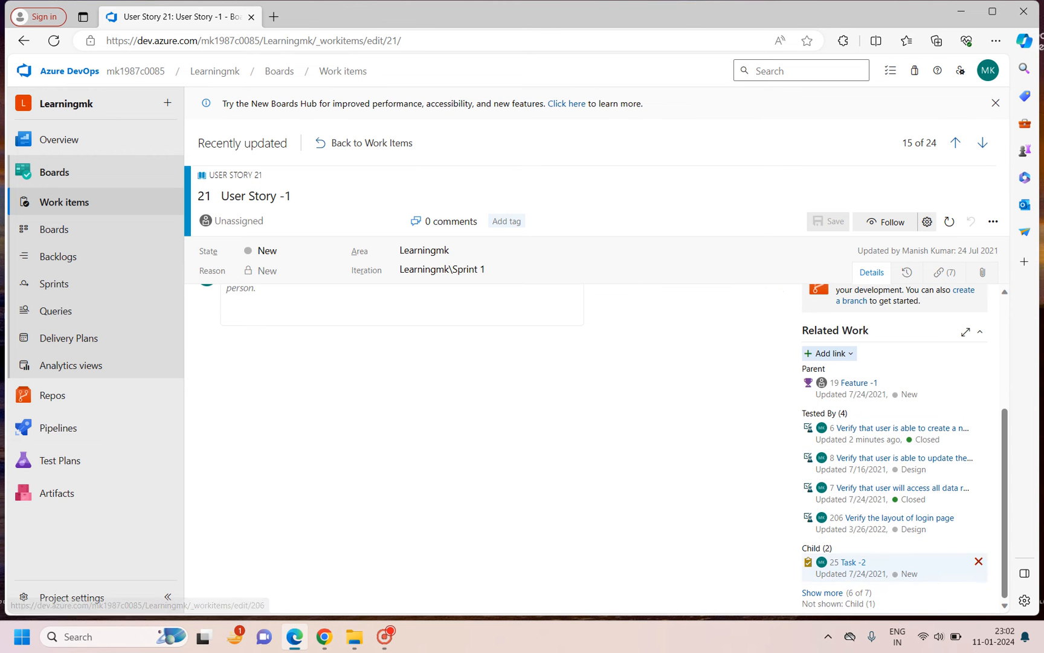
click(822, 593)
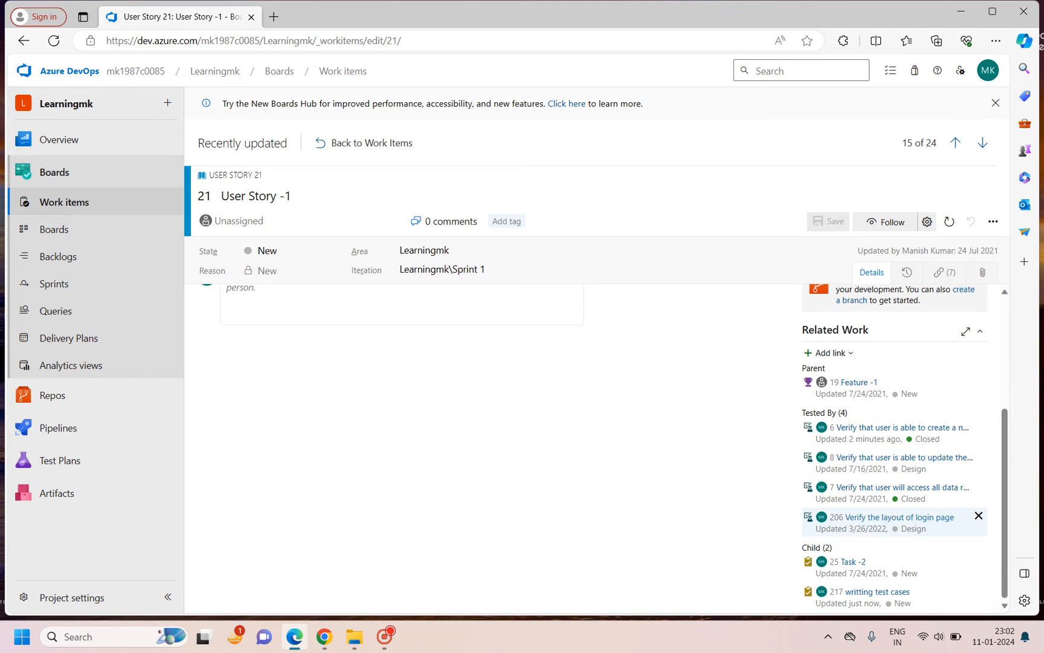
click(877, 591)
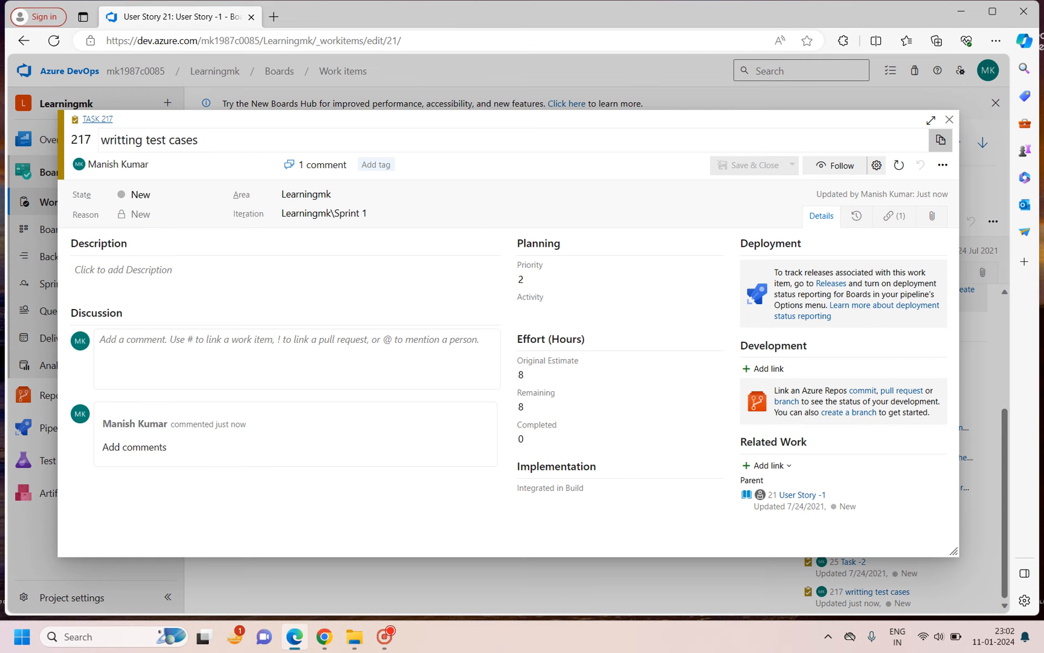
- Set the task's remaining work to 4 hours and completed work to 4 hours, and begin a new discussion comment
double_click(522, 407)
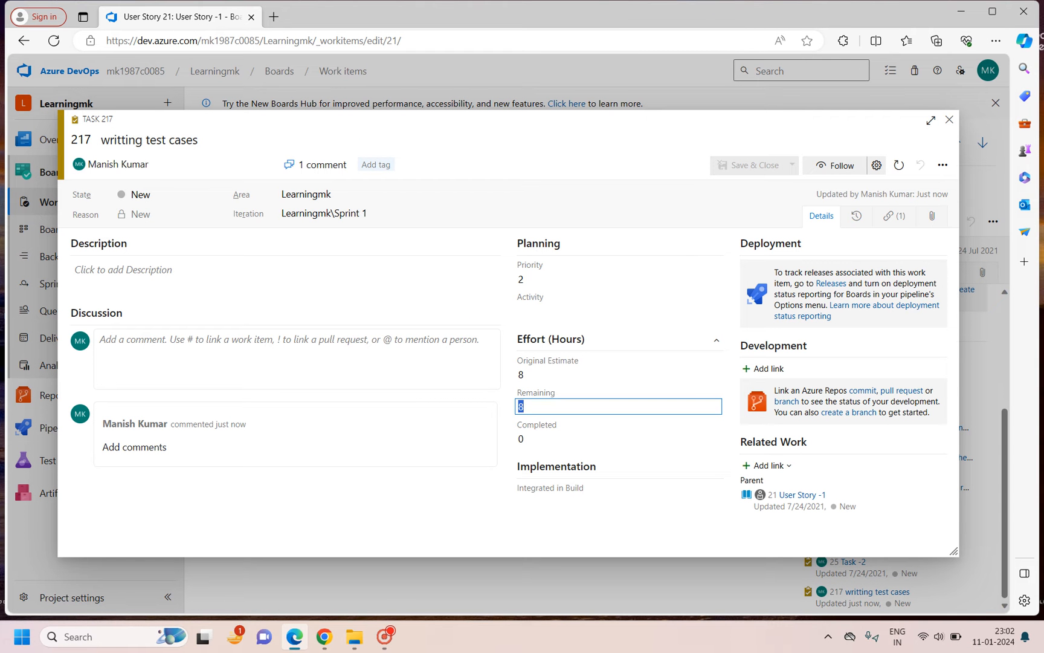
double_click(522, 374)
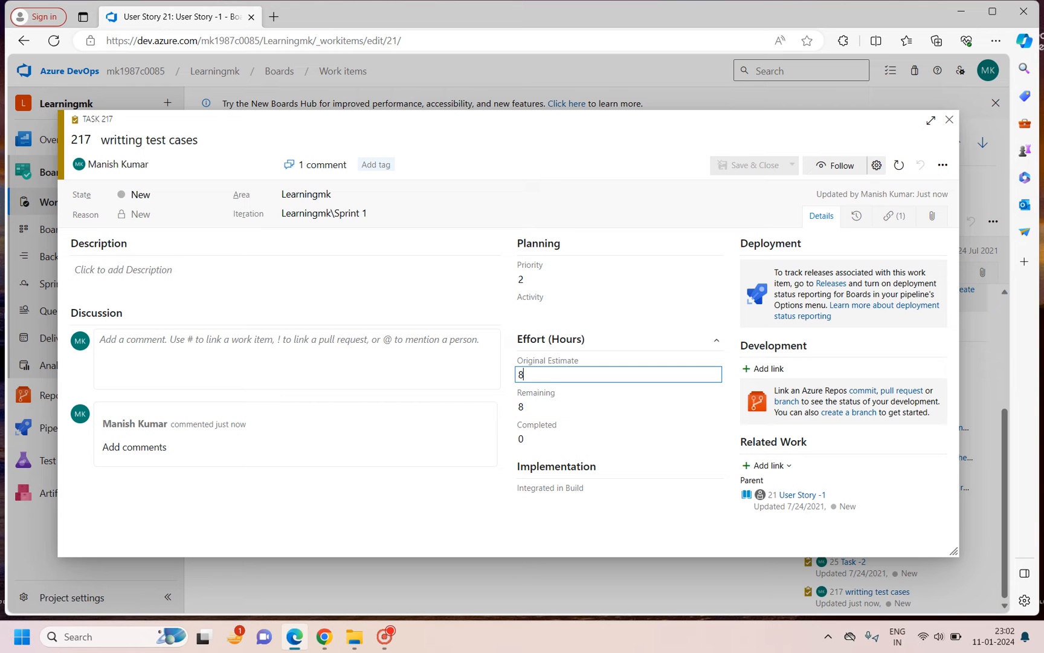
click(538, 407)
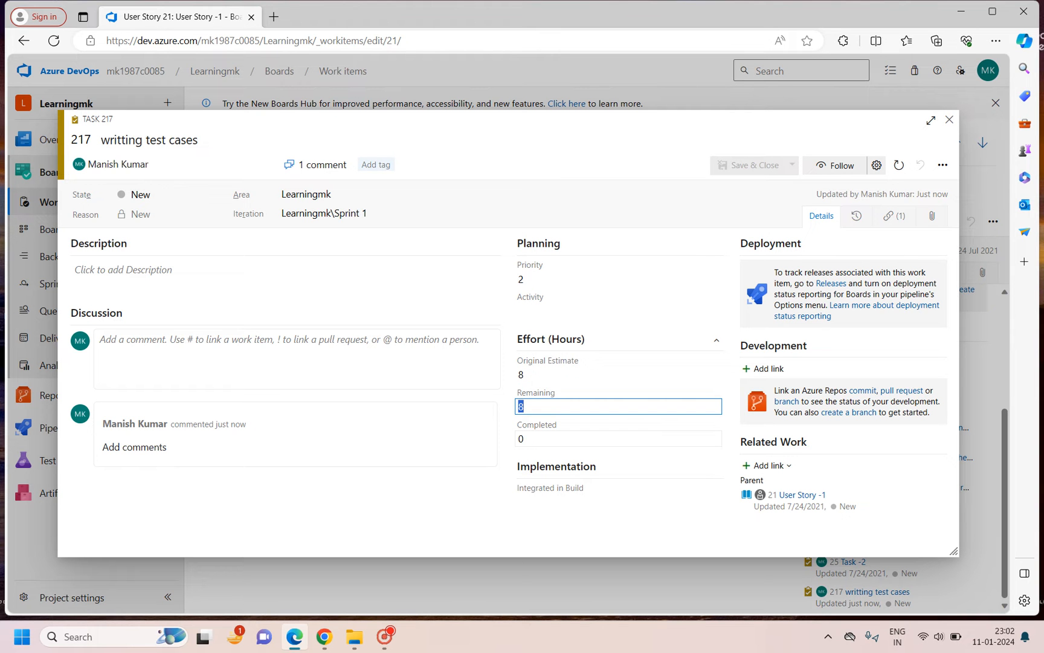
text(4)
key(Tab)
text(4)
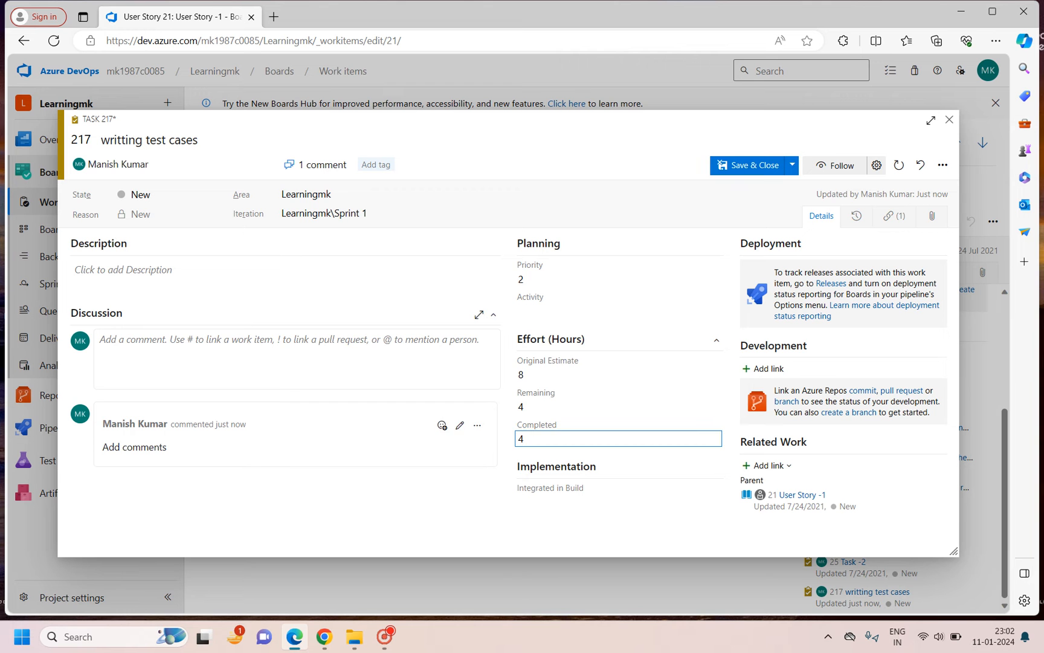
click(417, 445)
click(290, 357)
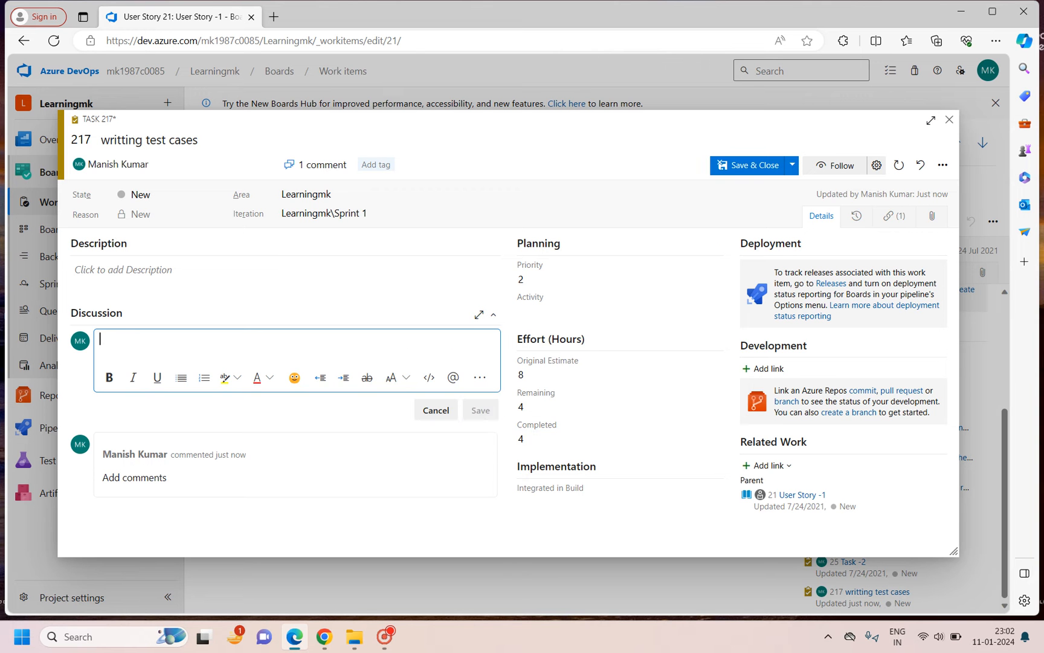
text(Added )
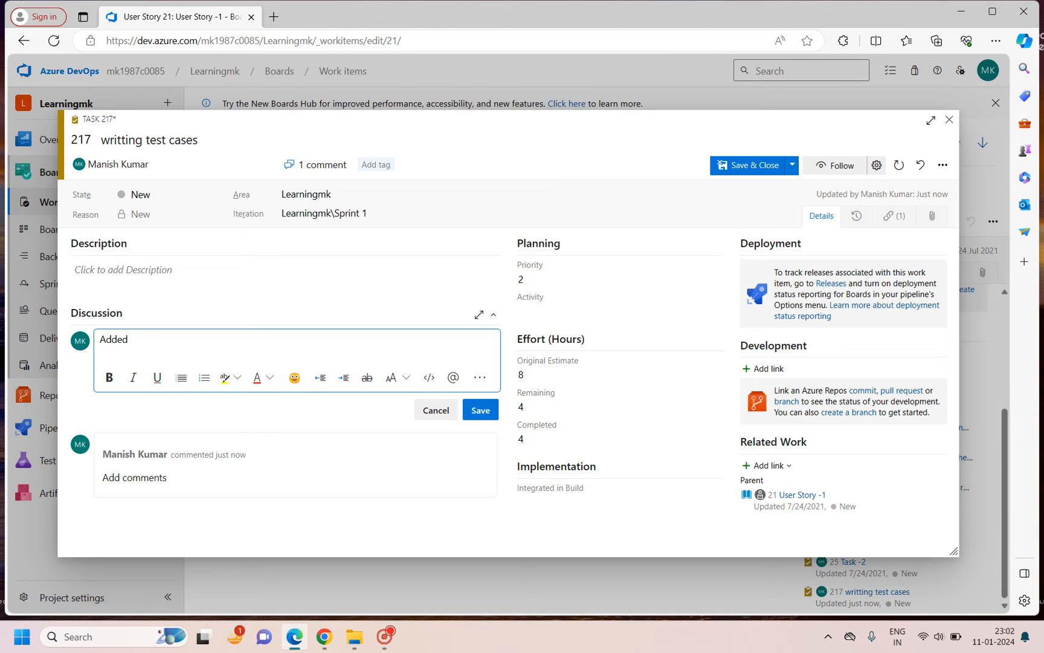
text(10 test cases to the user)
key(BackSpace)
key(BackSpace)
key(BackSpace)
key(BackSpace)
key(BackSpace)
key(BackSpace)
key(BackSpace)
key(BackSpace)
key(BackSpace)
key(BackSpace)
key(BackSpace)
key(BackSpace)
key(BackSpace)
key(BackSpace)
key(BackSpace)
key(BackSpace)
key(BackSpace)
key(BackSpace)
key(BackSpace)
key(BackSpace)
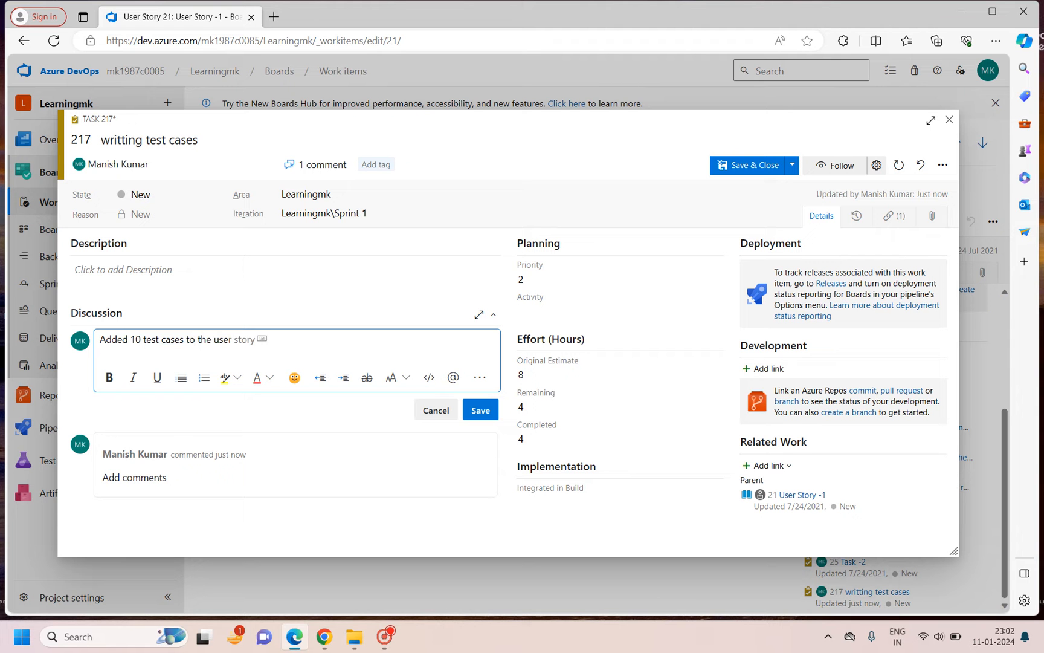
- Enter the discussion comment "in progress of writing the test cases", and save and close the task
text(in)
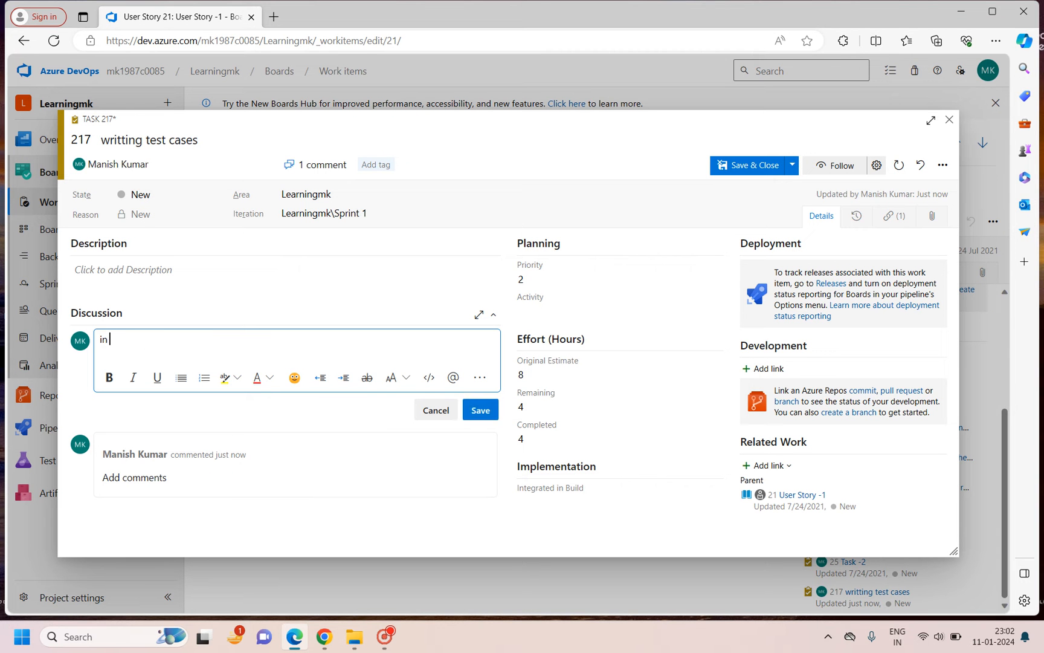
text( progress of writing the test cases)
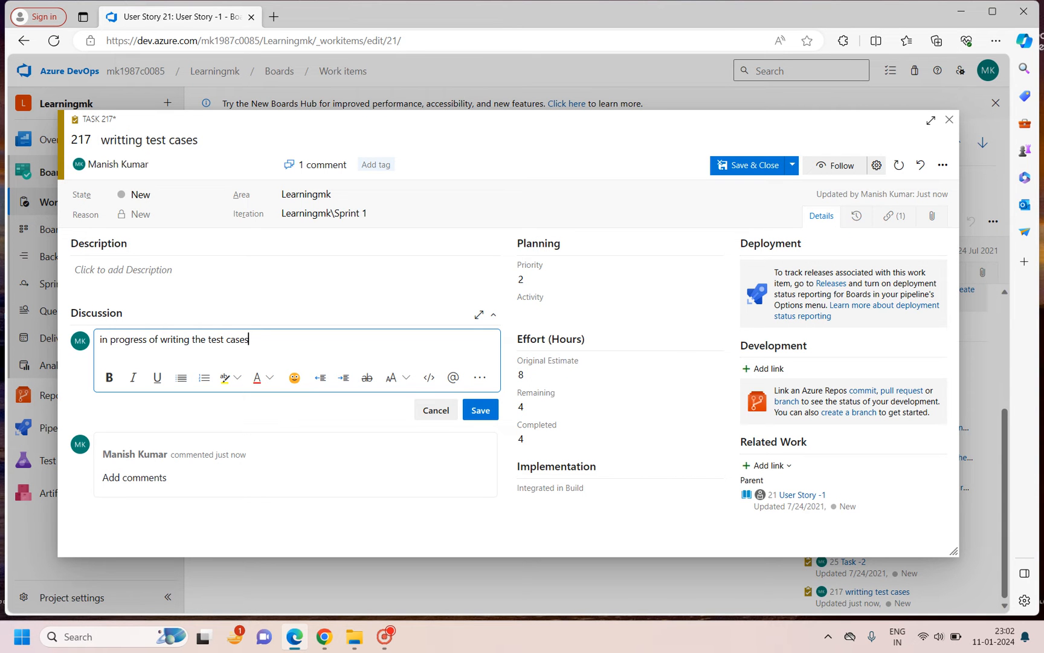
click(749, 166)
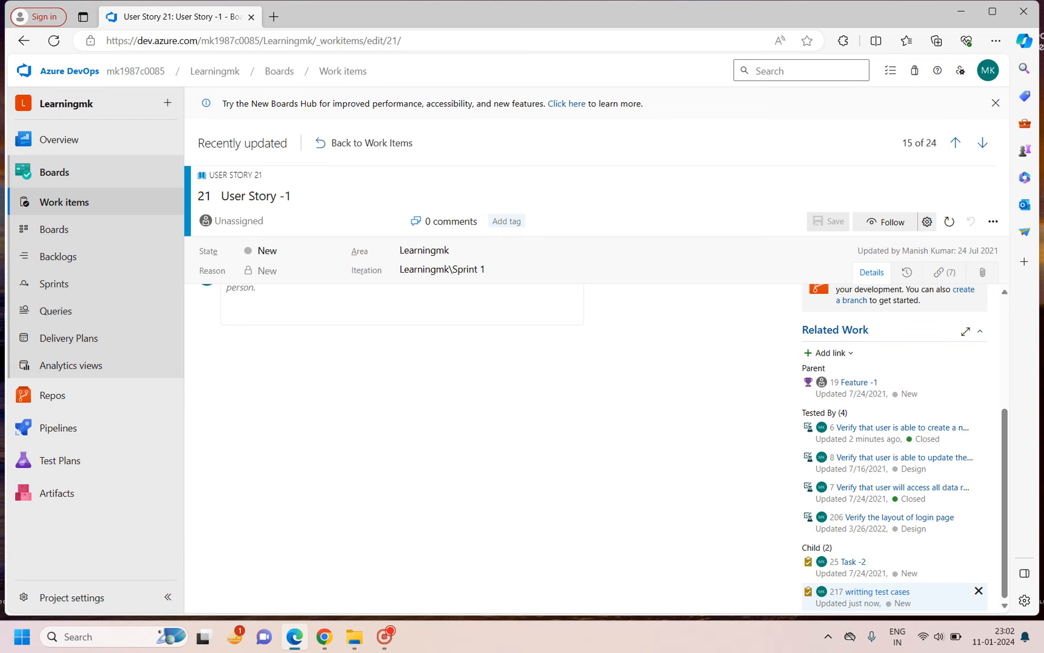
- Add another new child Task titled "execution of test cases" to User Story -1
click(831, 353)
click(841, 398)
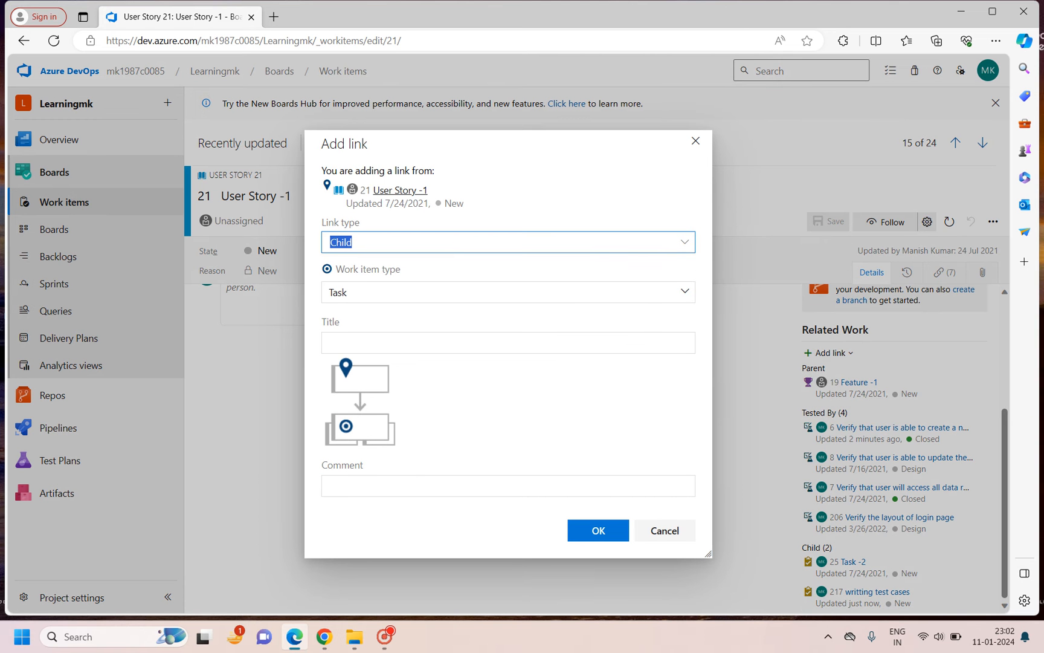
key(Tab)
key(Tab)
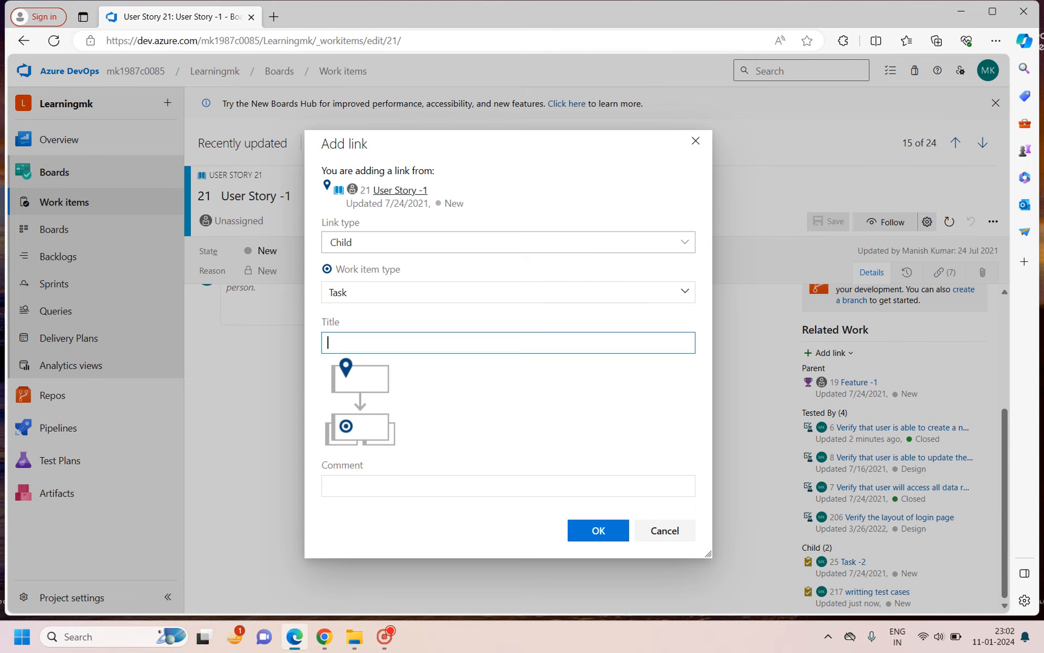
text(execution of test cases)
key(Return)
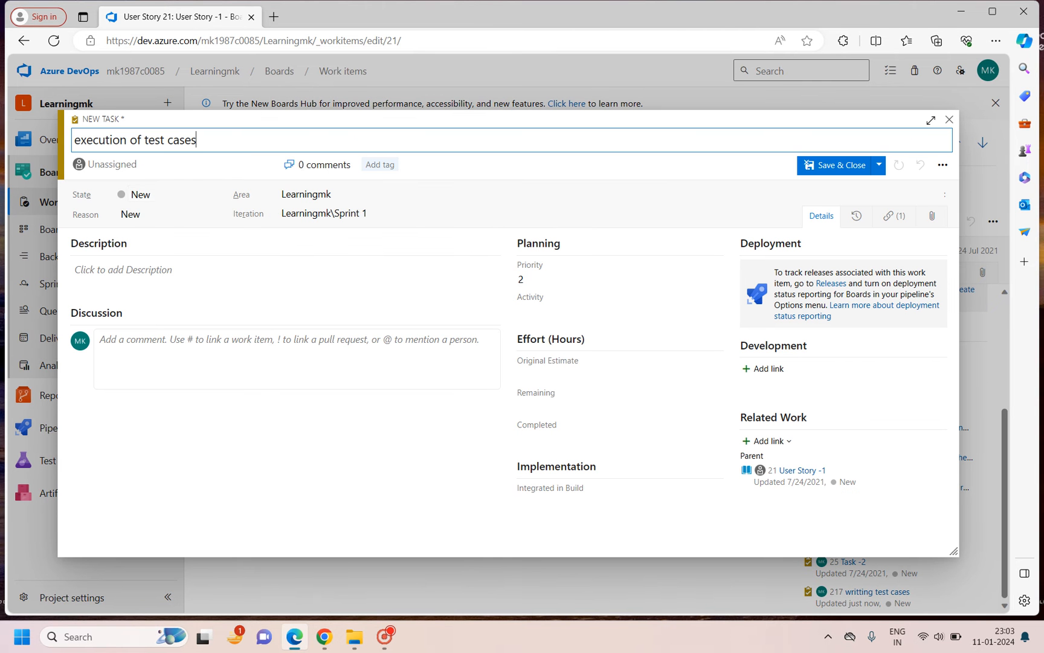
- Assign the execution task to the signed-in team member, set effort to 10 hours original estimate, 10 remaining and 0 completed, and save and close it
key(Tab)
key(Return)
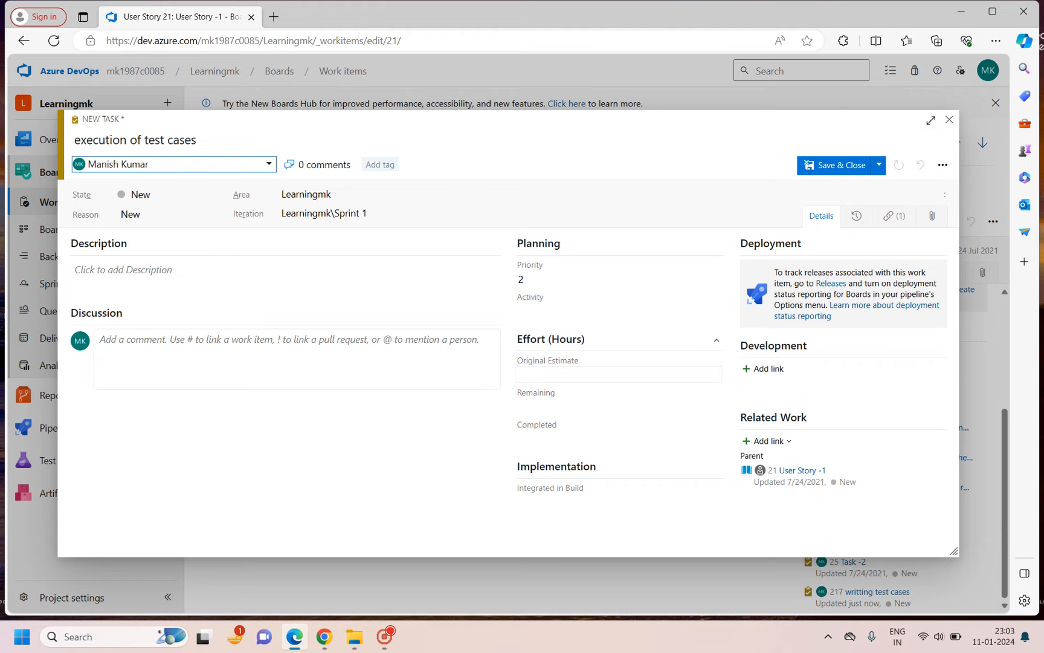
click(619, 374)
text(10)
key(Tab)
text(10)
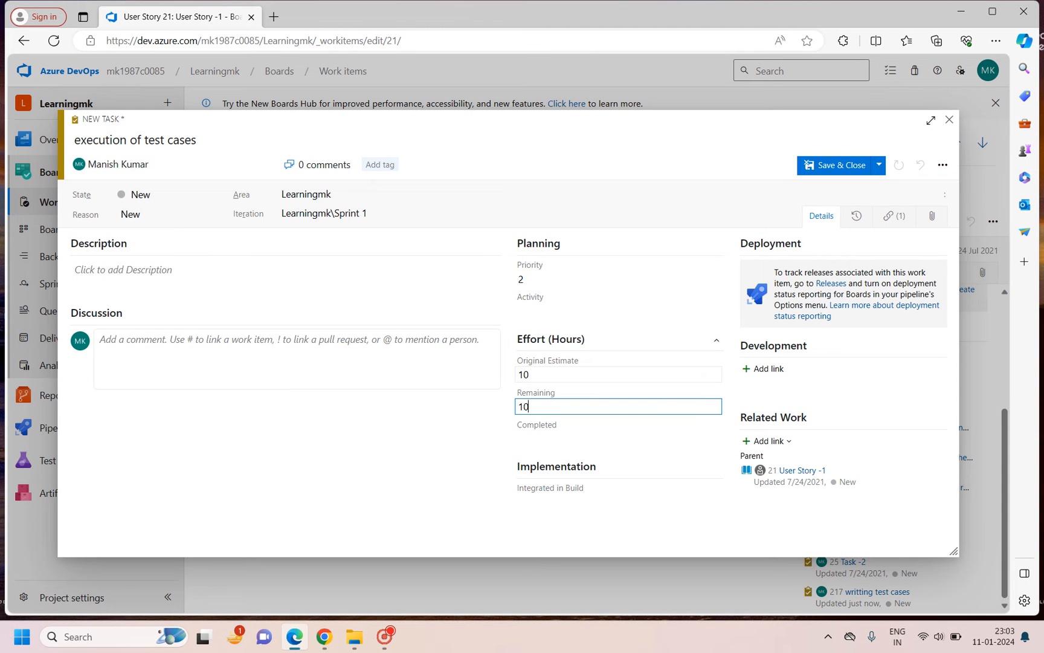
key(Tab)
text(0)
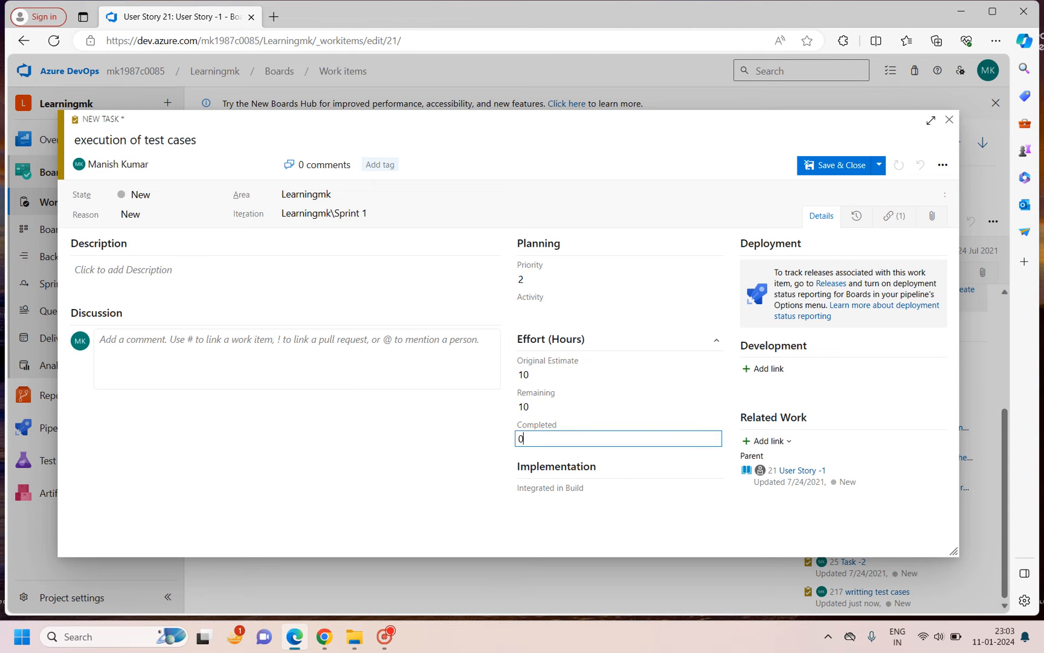
click(841, 165)
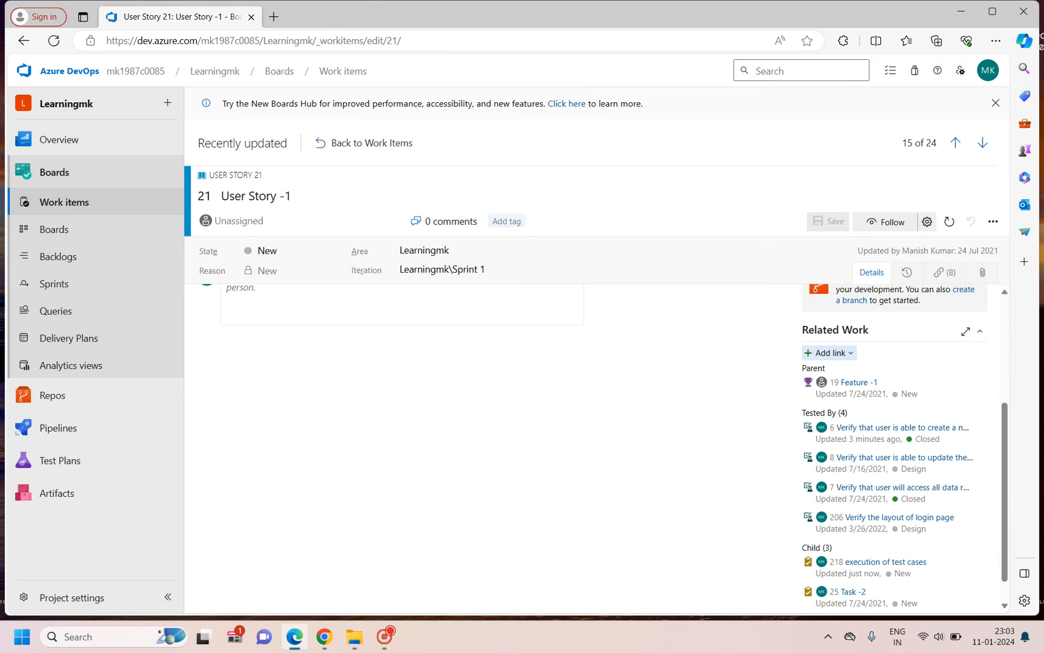
- Leave User Story -1 for the work items list and open the project's Queries page
click(365, 142)
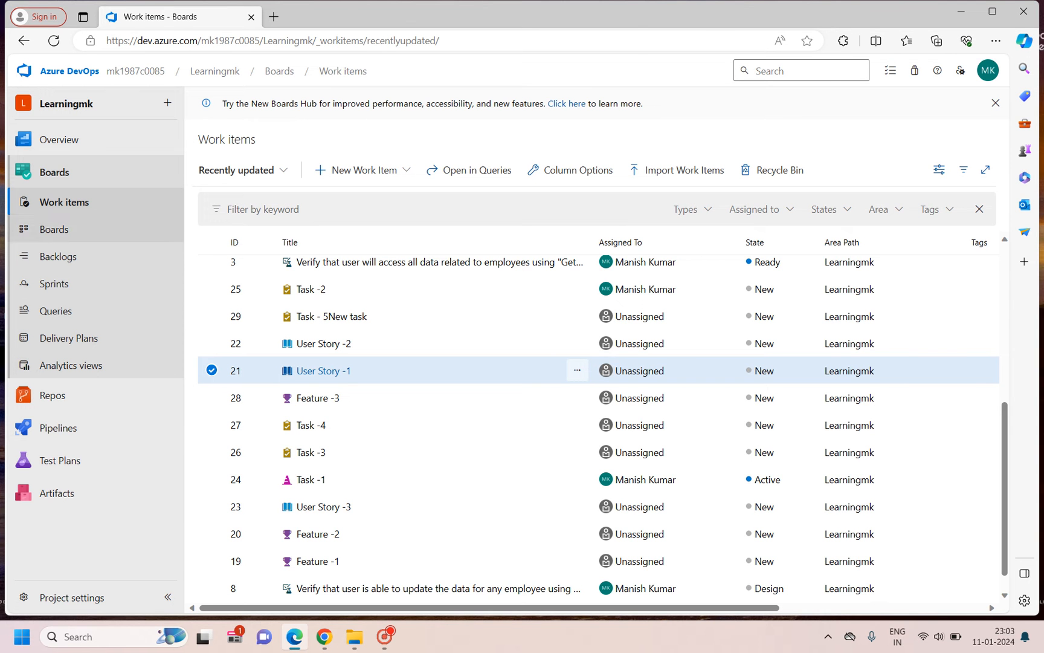
click(55, 310)
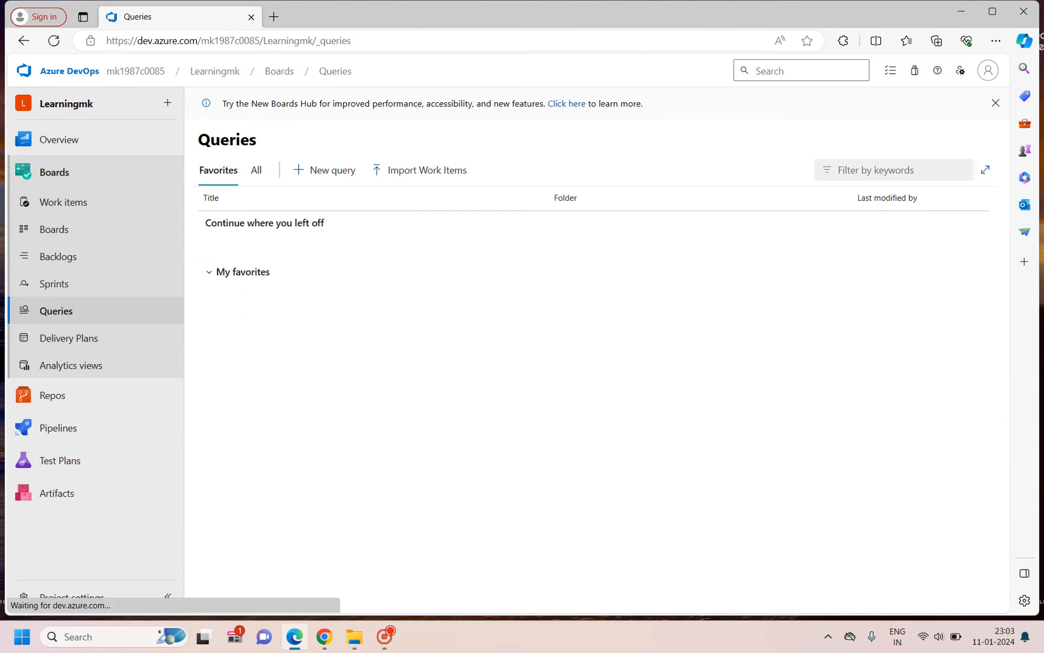
- Create a new query that filters for Work Item Type = Task, and run it
click(325, 170)
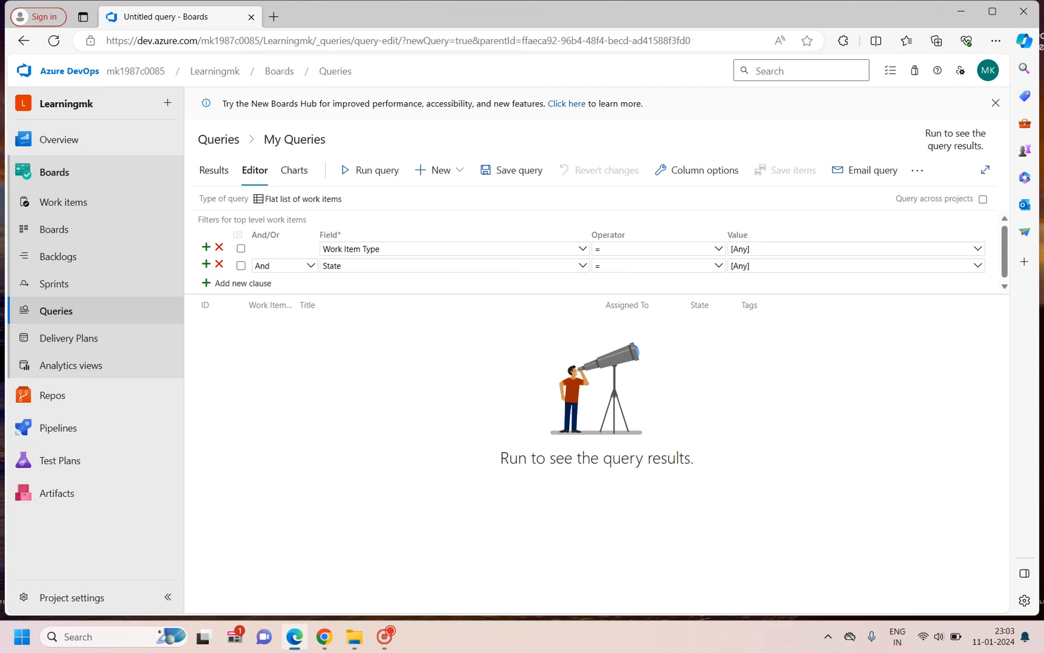
drag(760, 249, 718, 249)
text(Test Case)
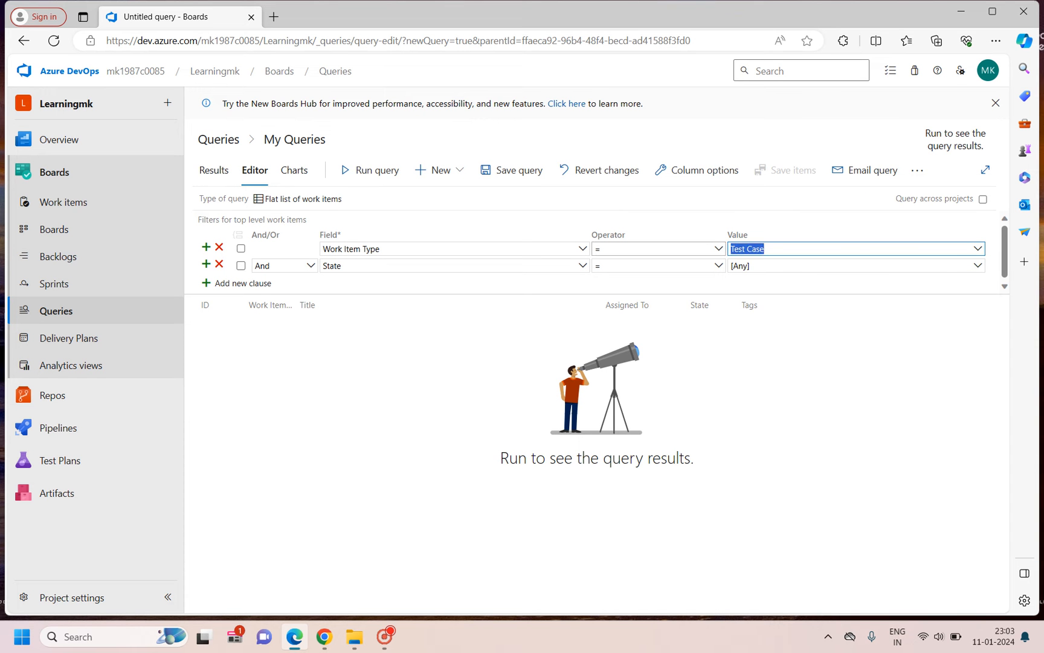
text(Task)
click(370, 169)
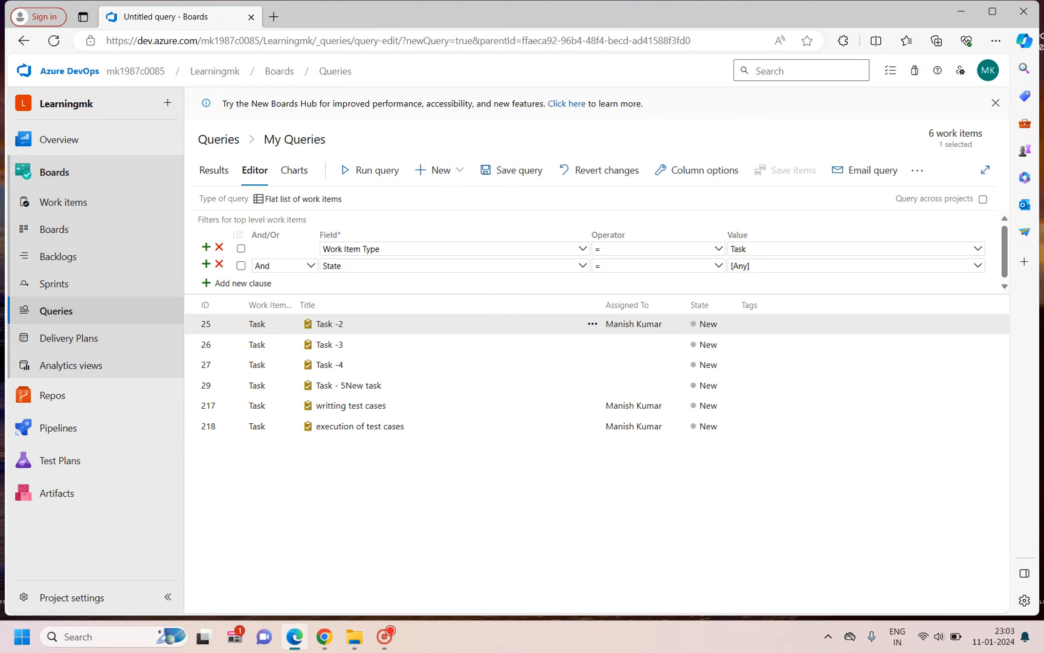
- Export the task query results to CSV, and close the spreadsheet once it has opened
click(918, 170)
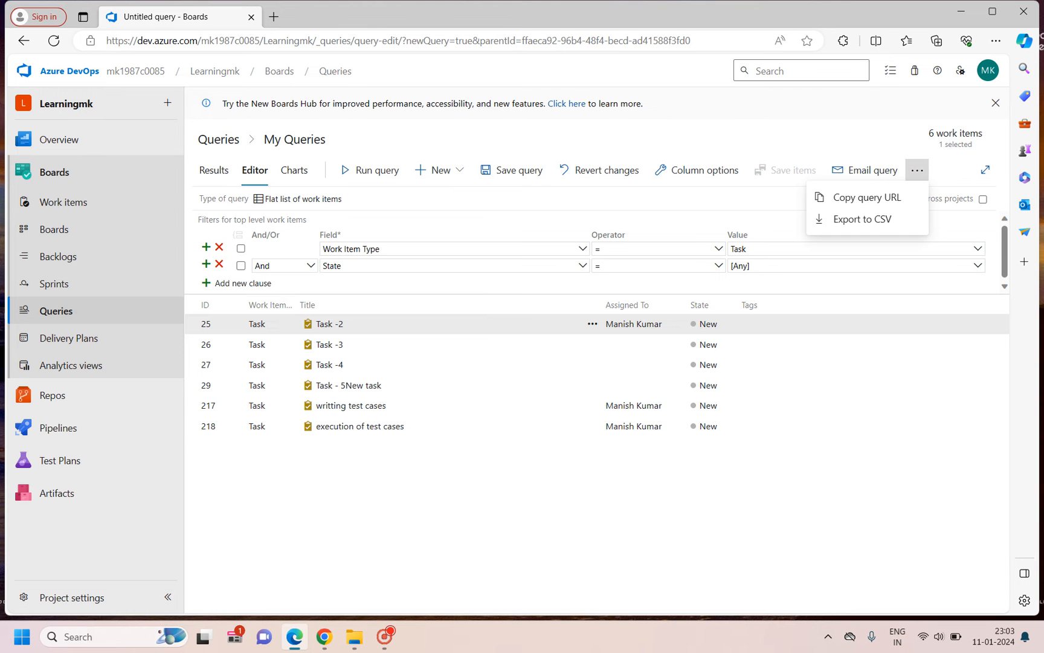
click(863, 219)
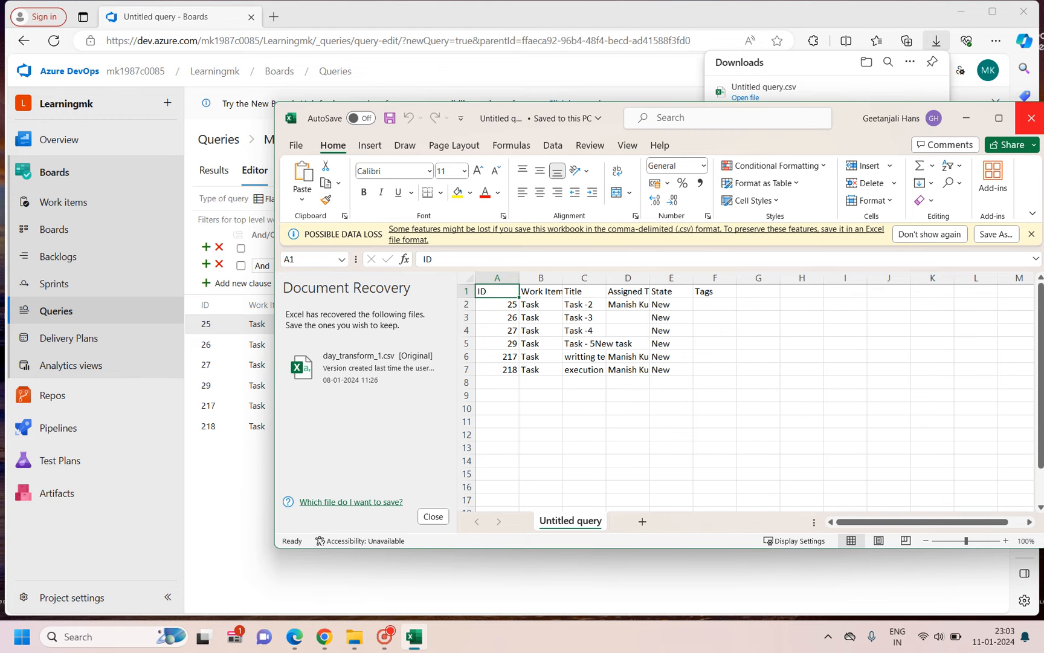
click(1031, 117)
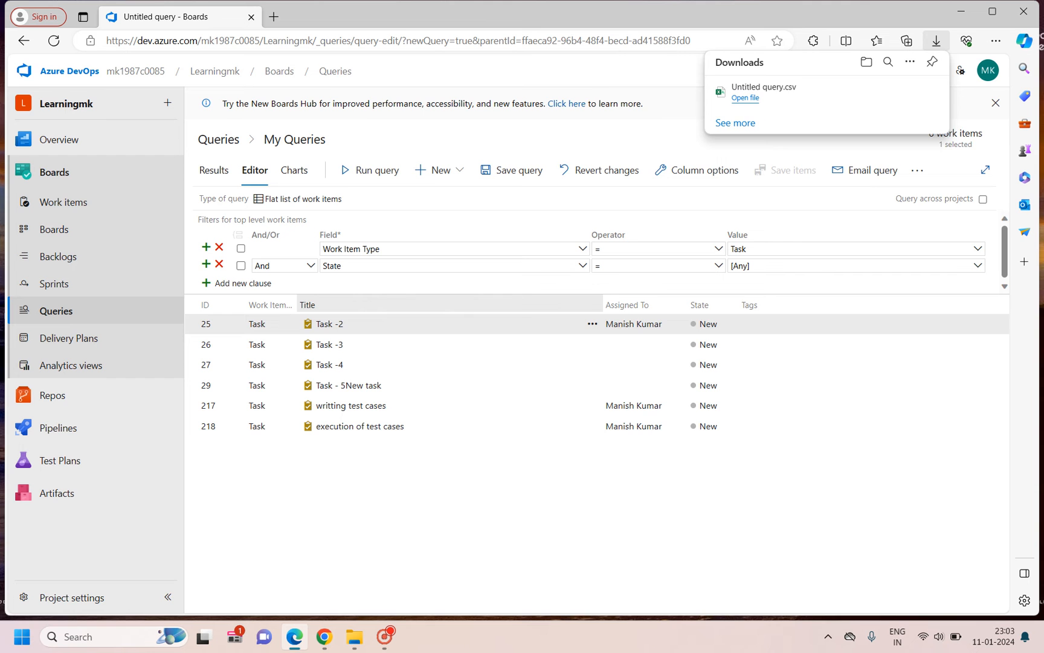
- Add the columns Iteration Path, Original Estimate and Remaining Work to the query's column options
click(697, 170)
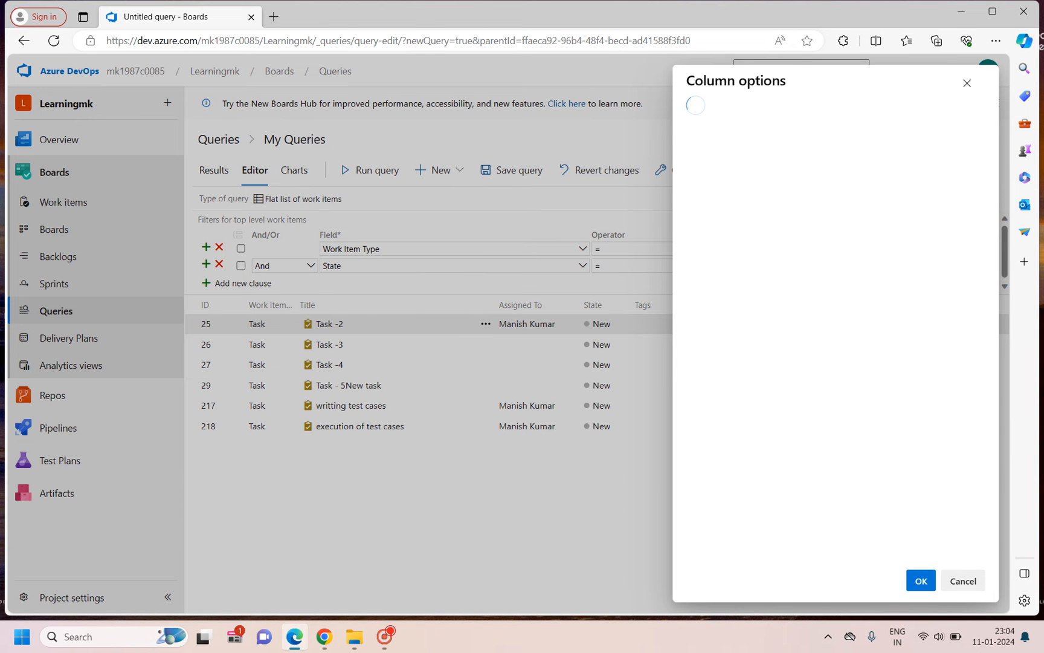
click(735, 359)
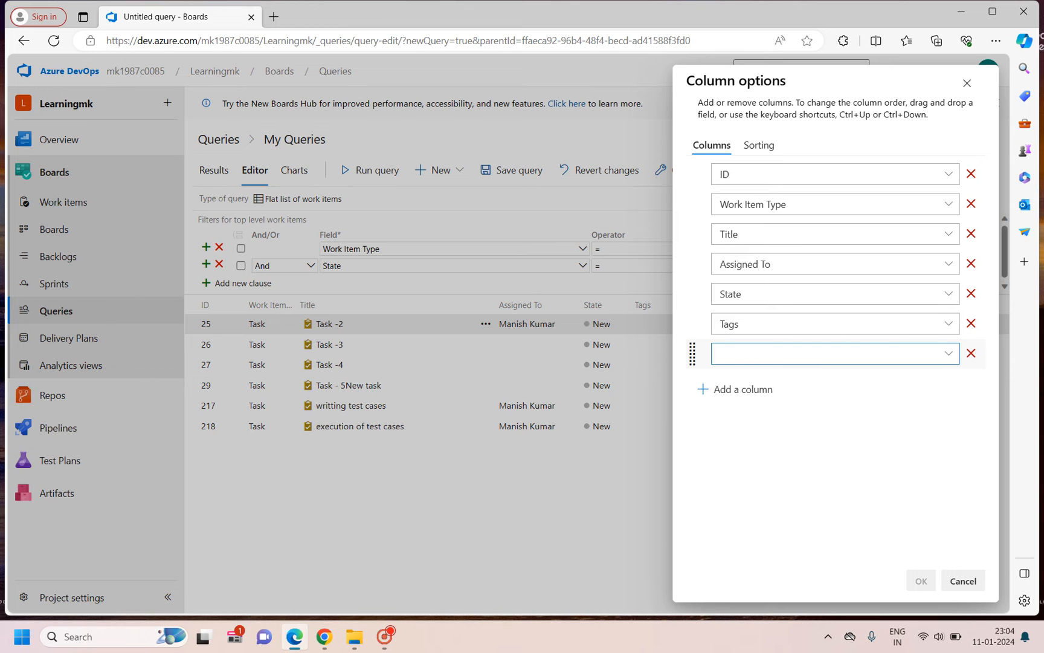
text(Iteration Path)
key(Return)
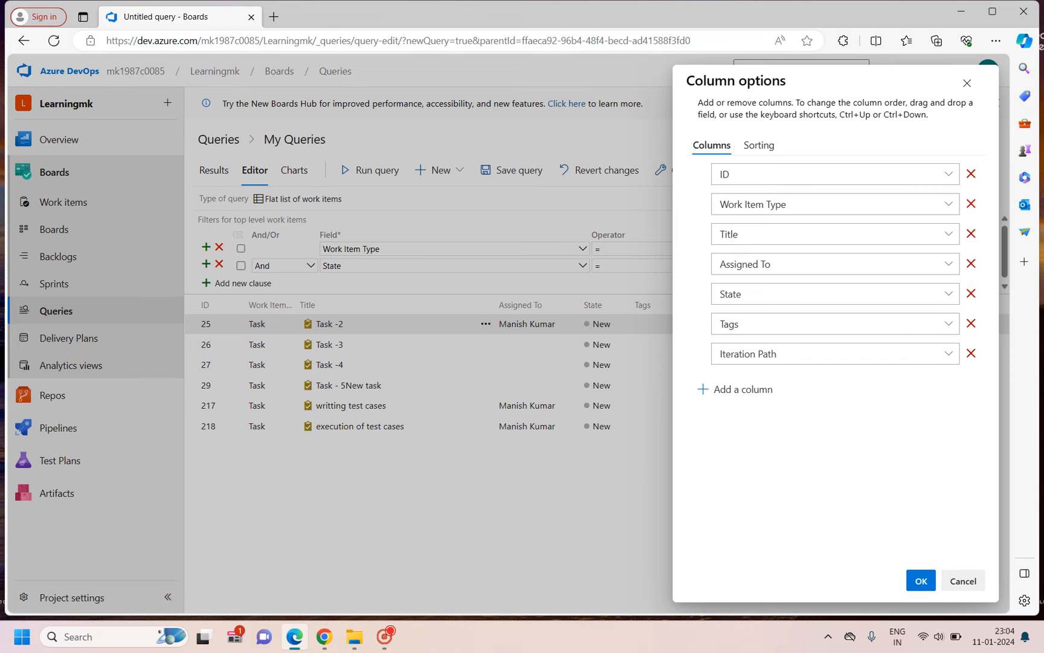
click(736, 390)
text(Original Estimate)
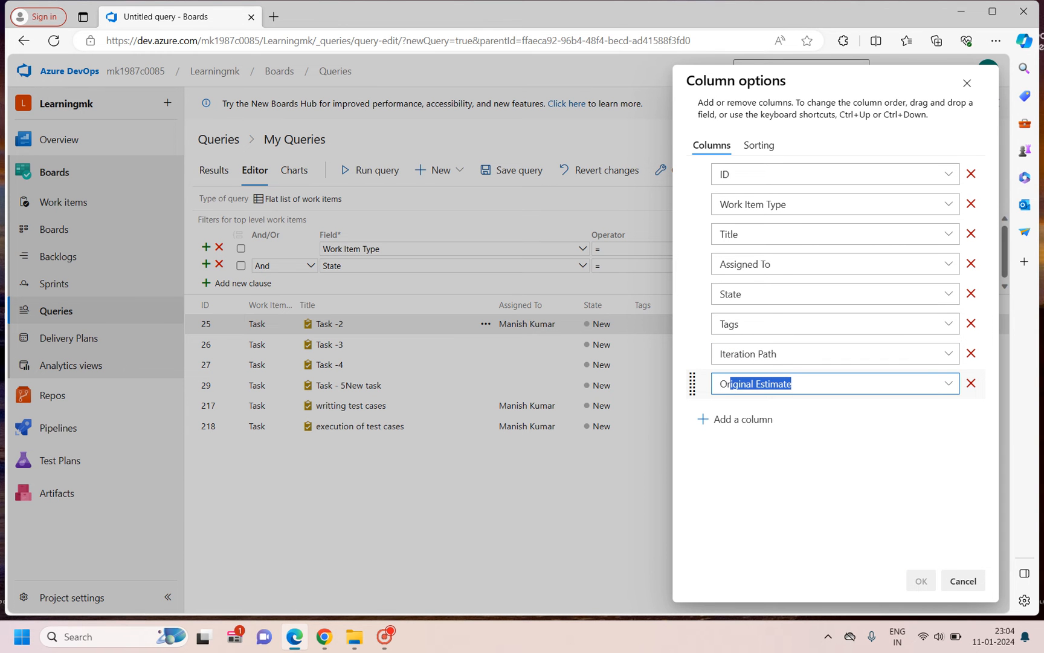
click(735, 419)
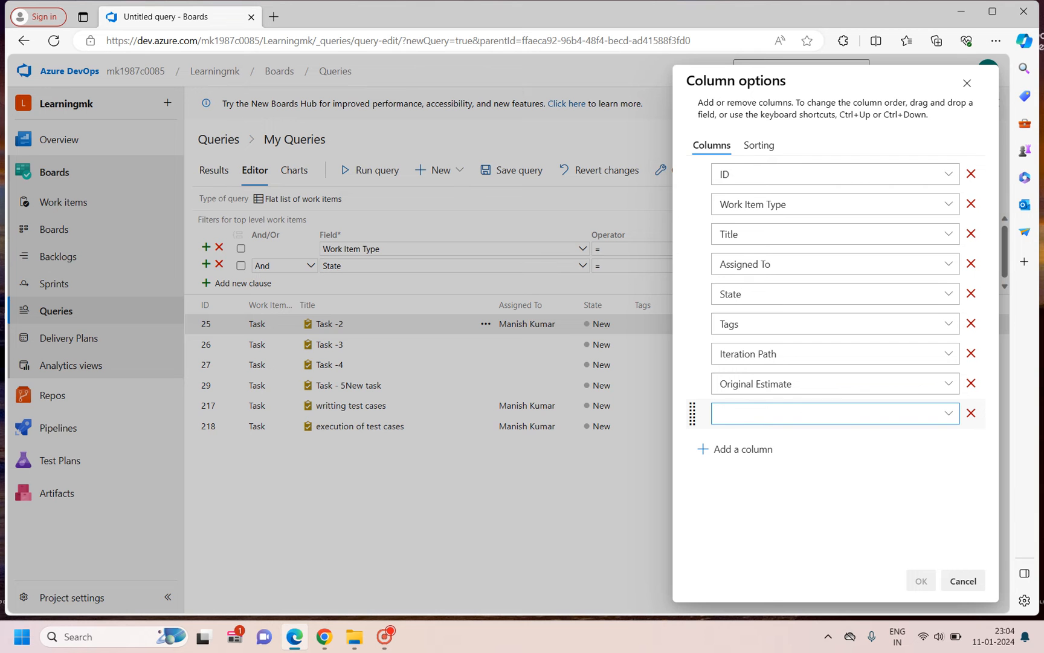
text(Remaining Work)
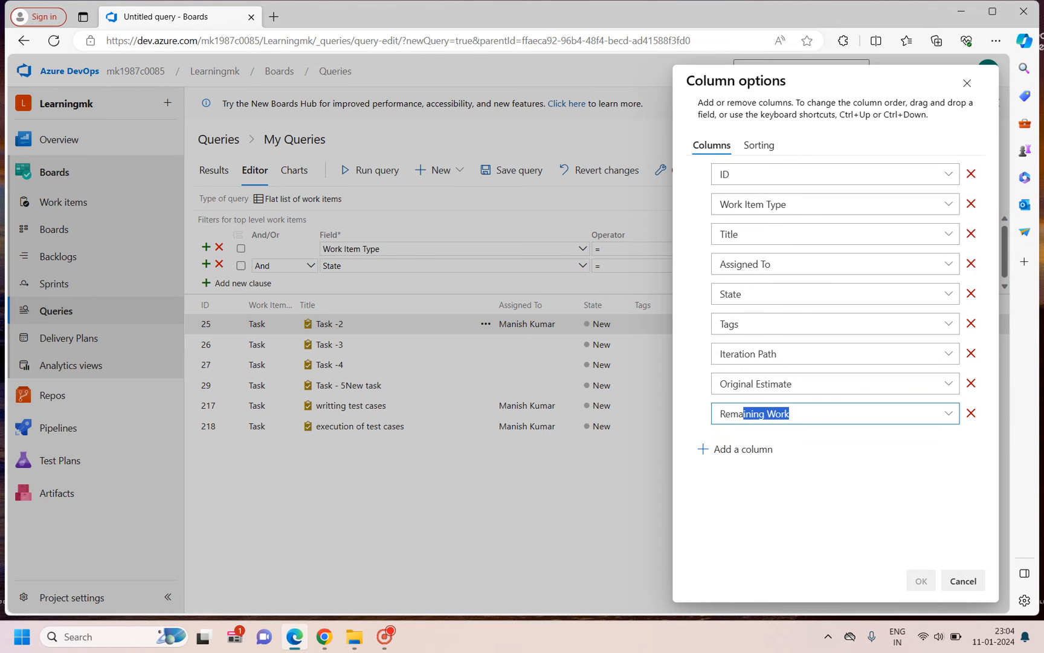
- Look through the available fields for a further query column, and discard the blank column entry
click(736, 448)
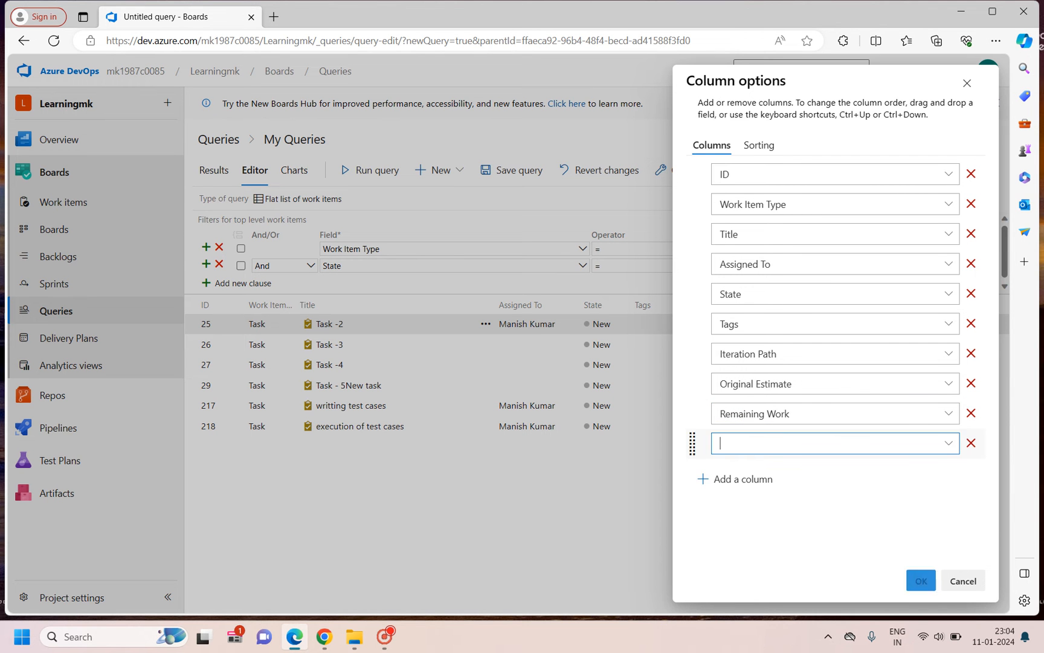
click(949, 443)
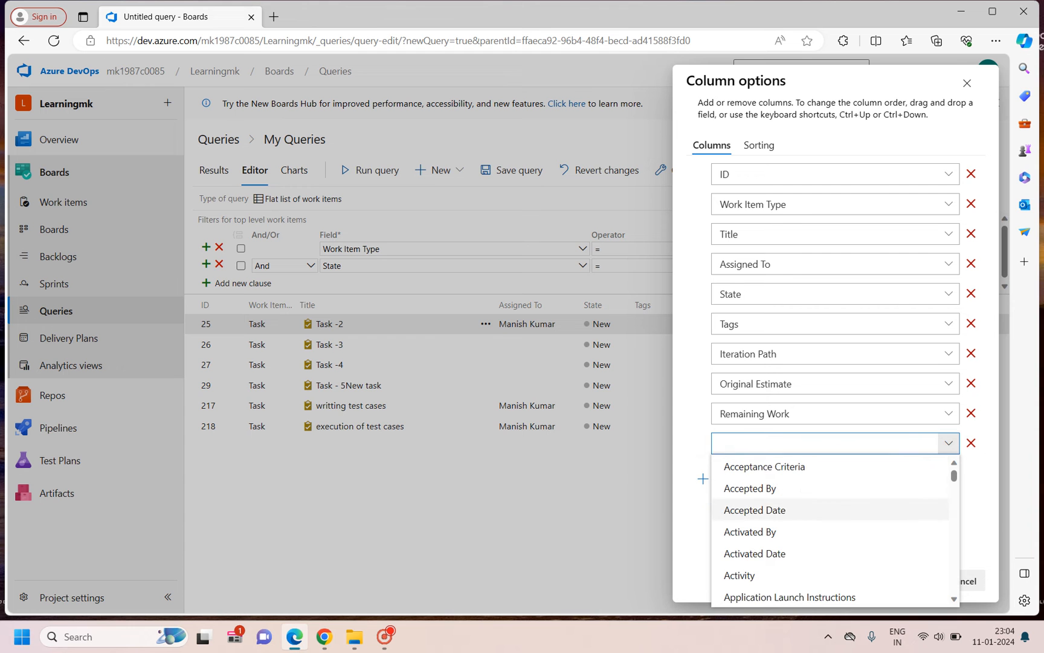
scroll(835, 526, down, 5)
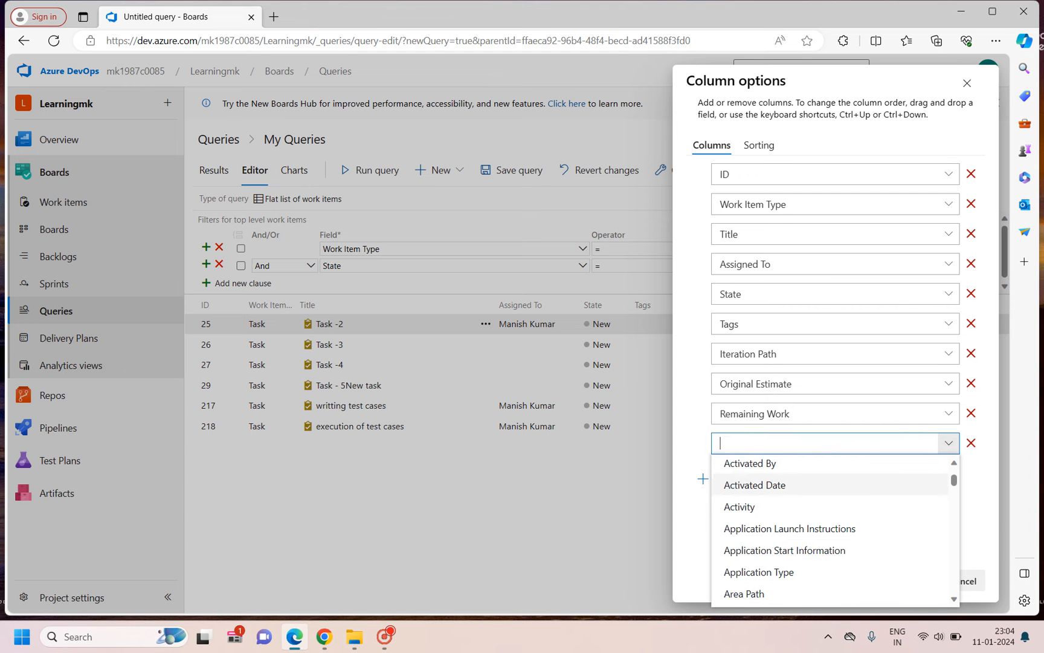
scroll(835, 526, down, 6)
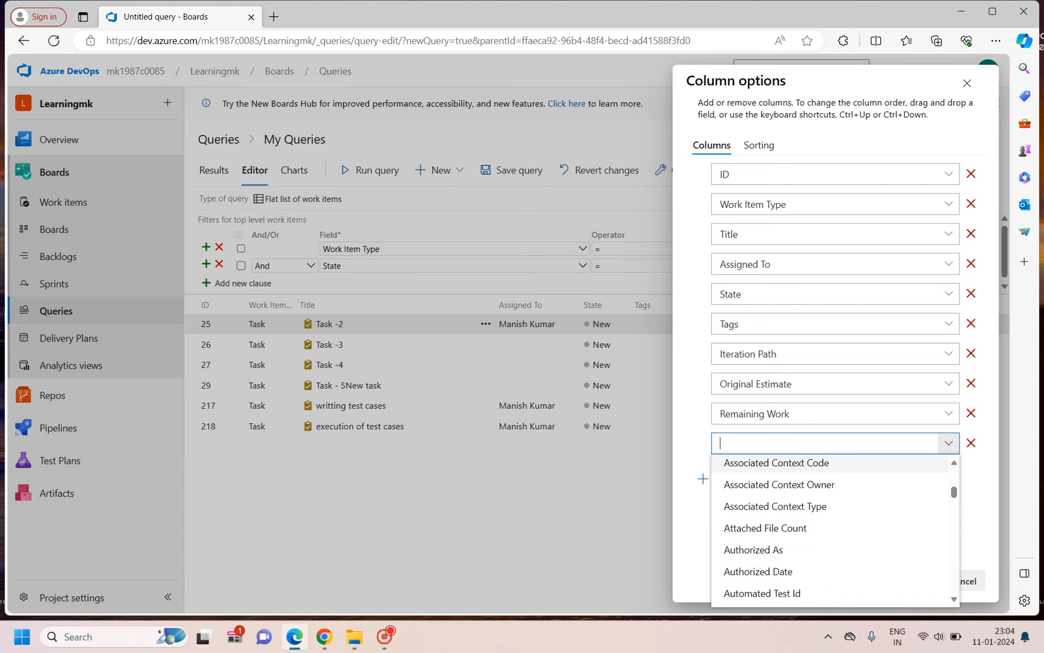
scroll(835, 511, down, 5)
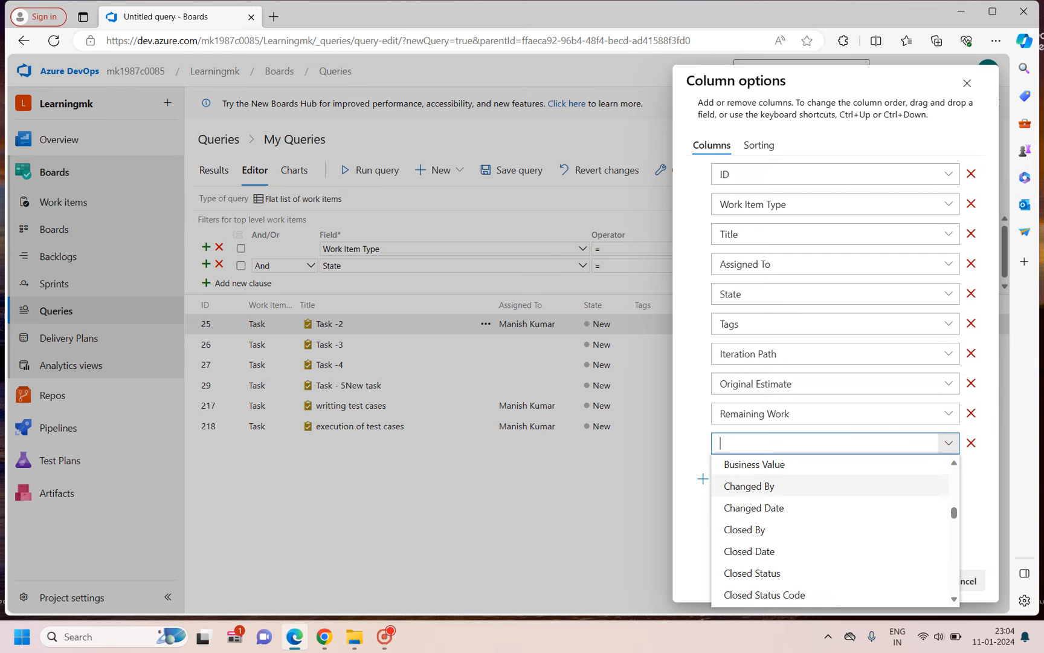
scroll(786, 508, down, 2)
scroll(786, 502, down, 3)
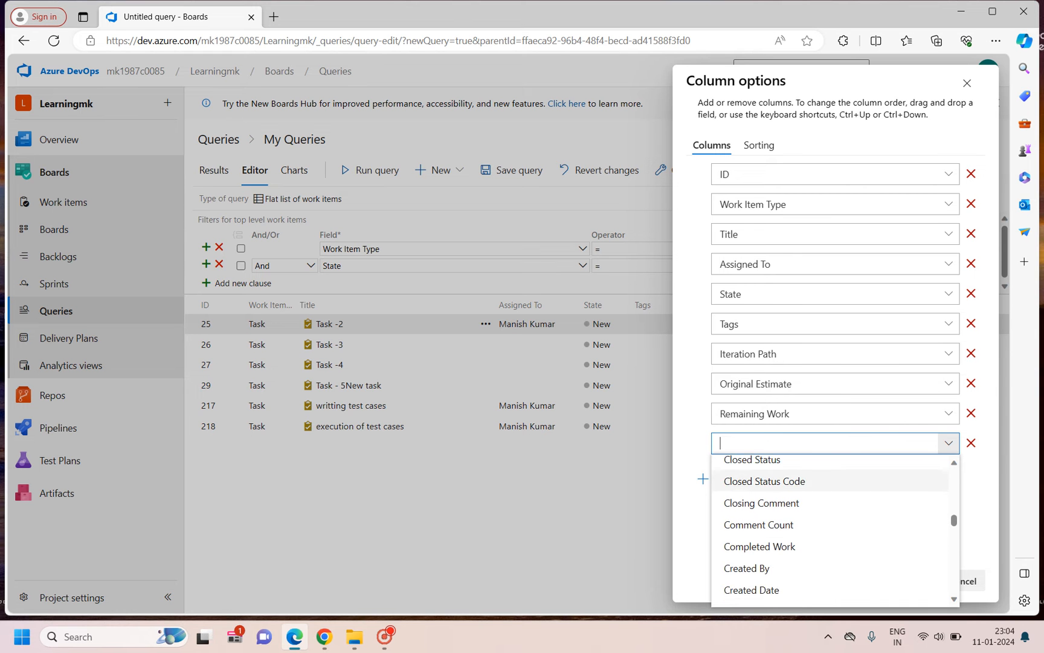
scroll(786, 502, down, 8)
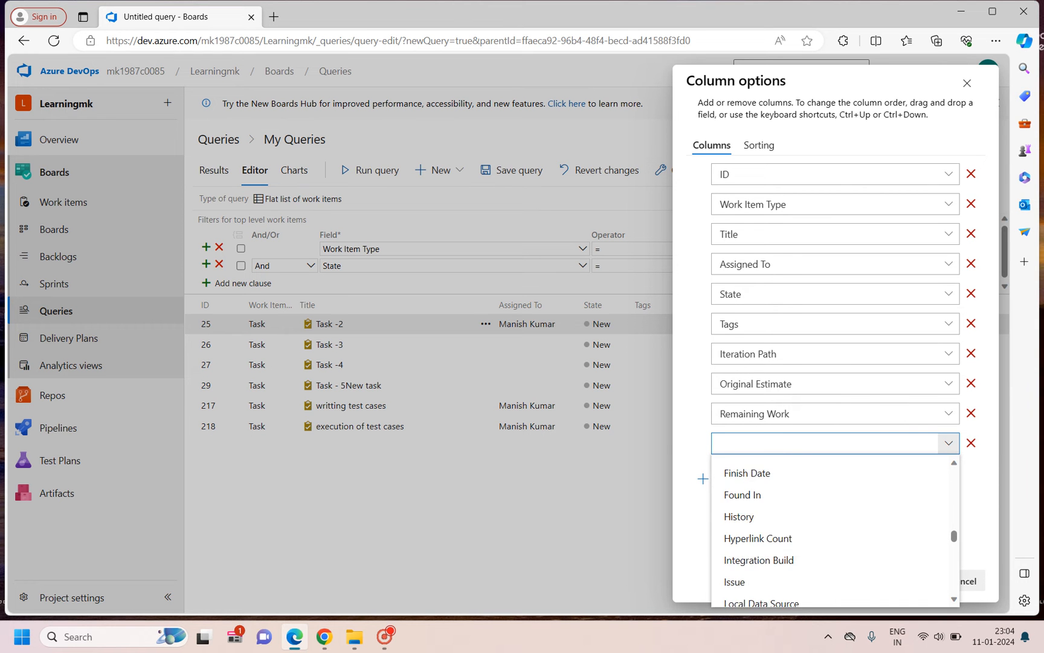
scroll(786, 526, down, 2)
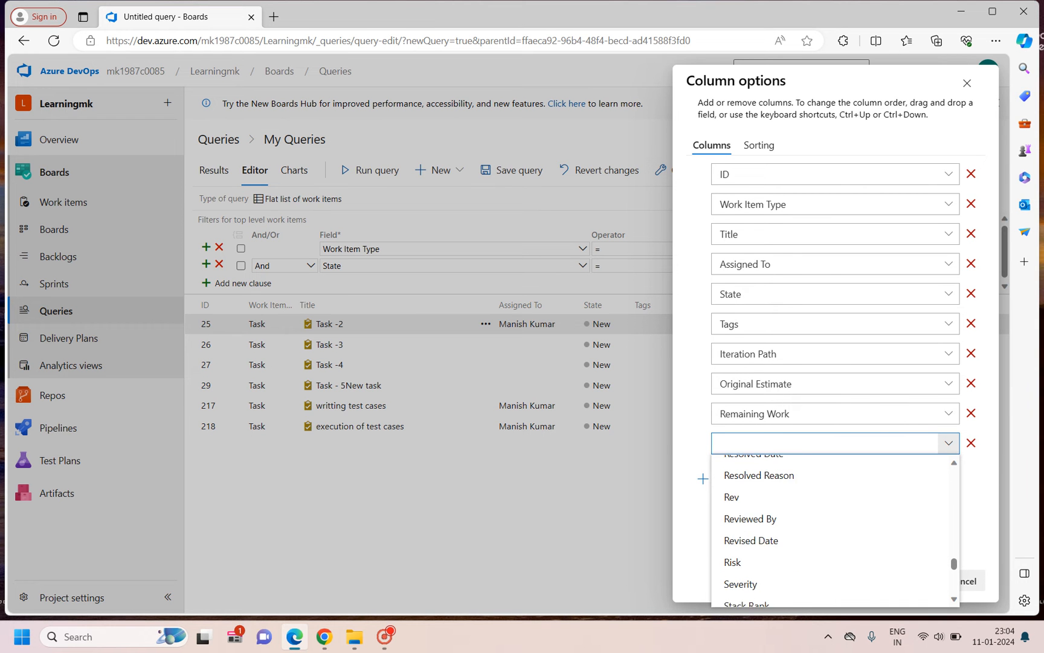
scroll(786, 526, up, 3)
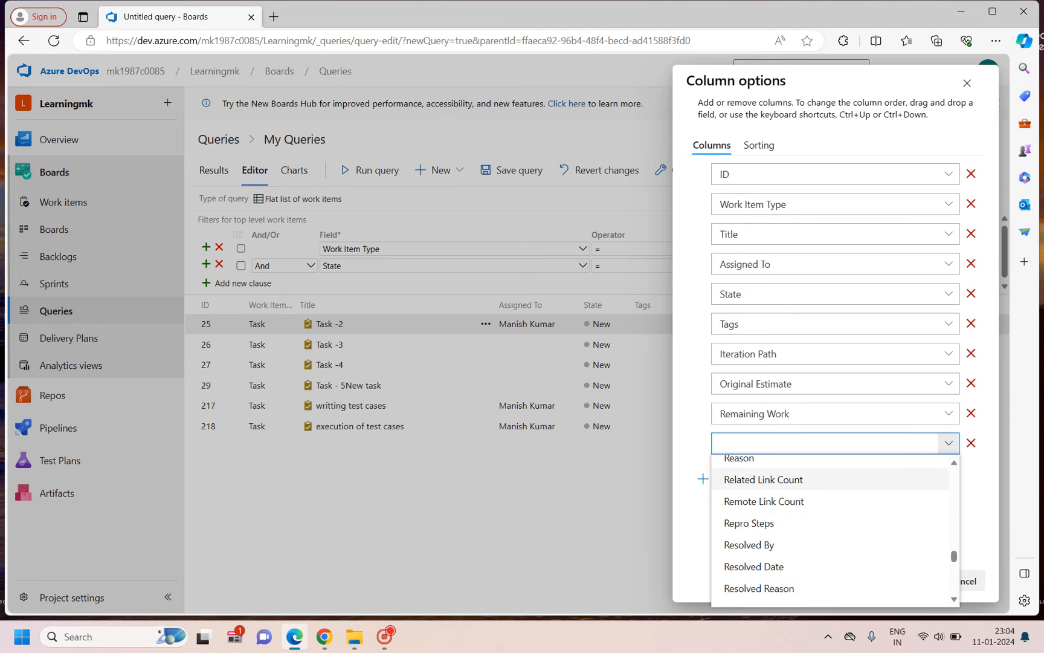
scroll(834, 525, down, 6)
scroll(834, 526, down, 2)
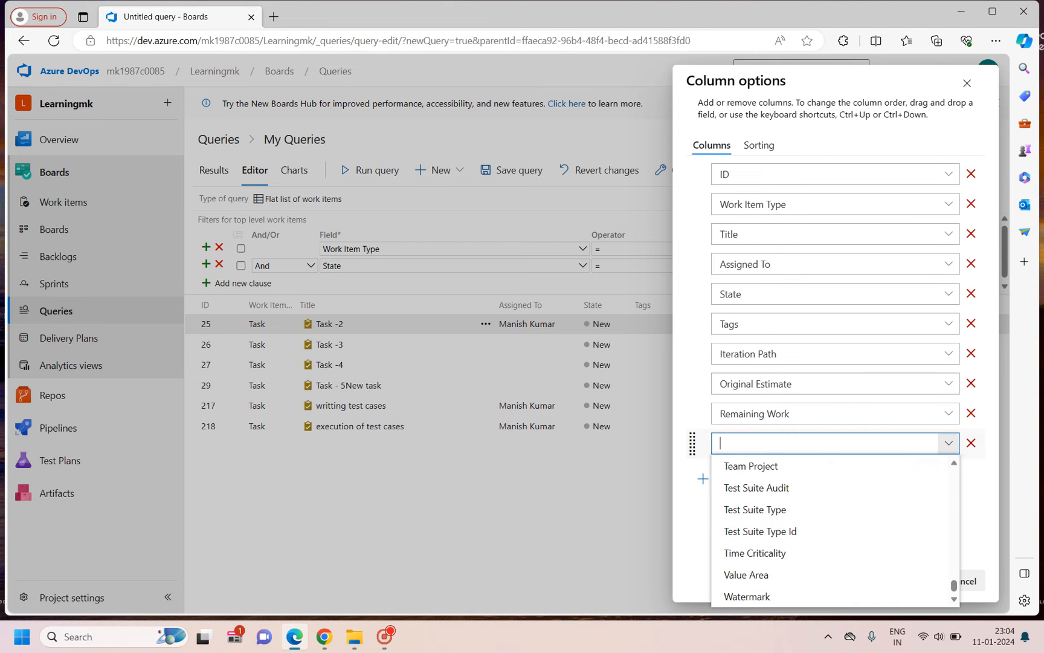
click(744, 444)
click(971, 443)
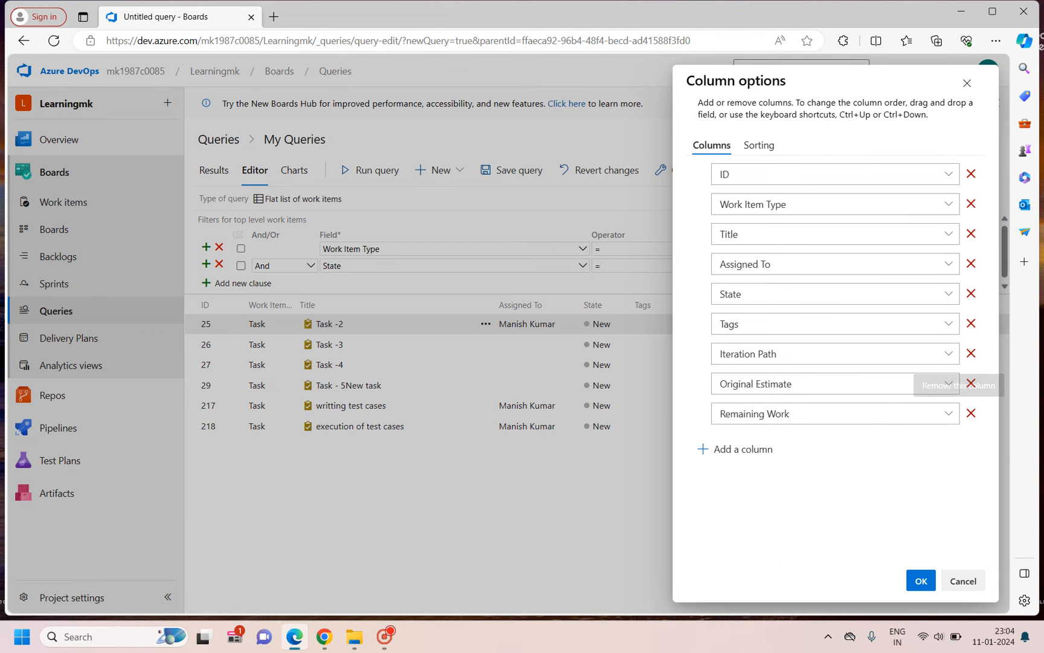
- Apply the column choices to the query, and export its results to CSV again
click(922, 581)
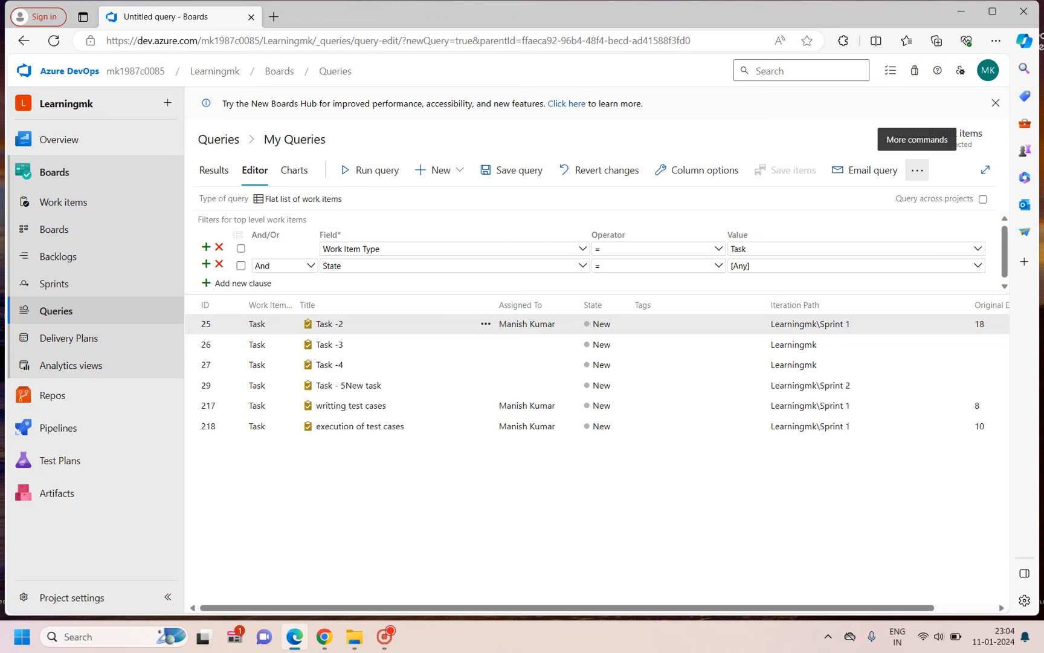
click(917, 170)
click(846, 219)
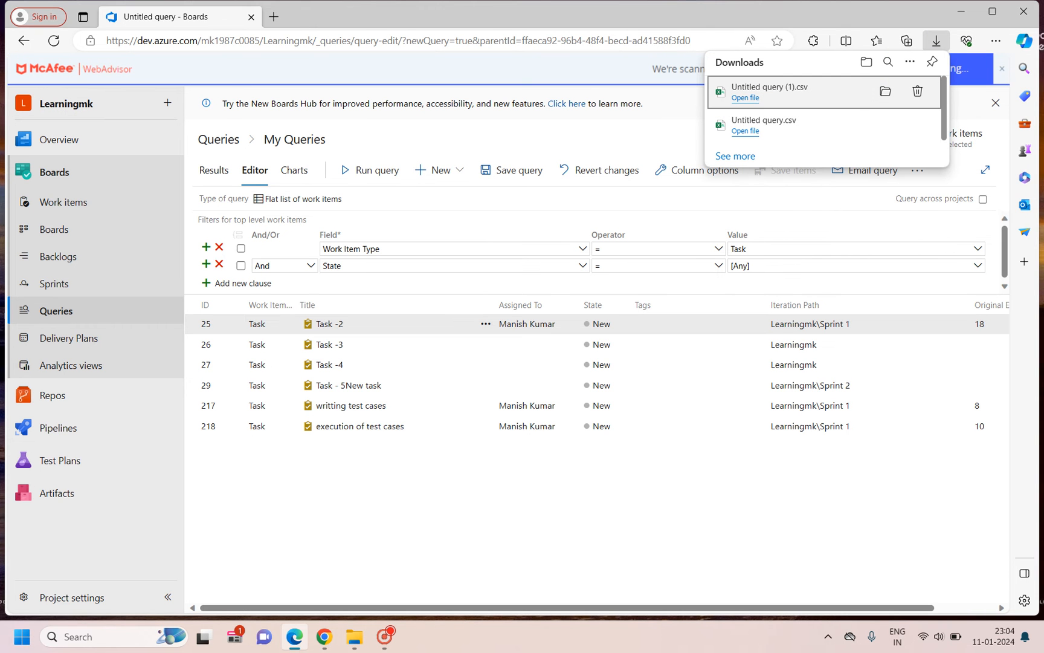
- Open the exported file "Untitled query (1)" from the Downloads folder in Excel, and maximize its window
click(886, 91)
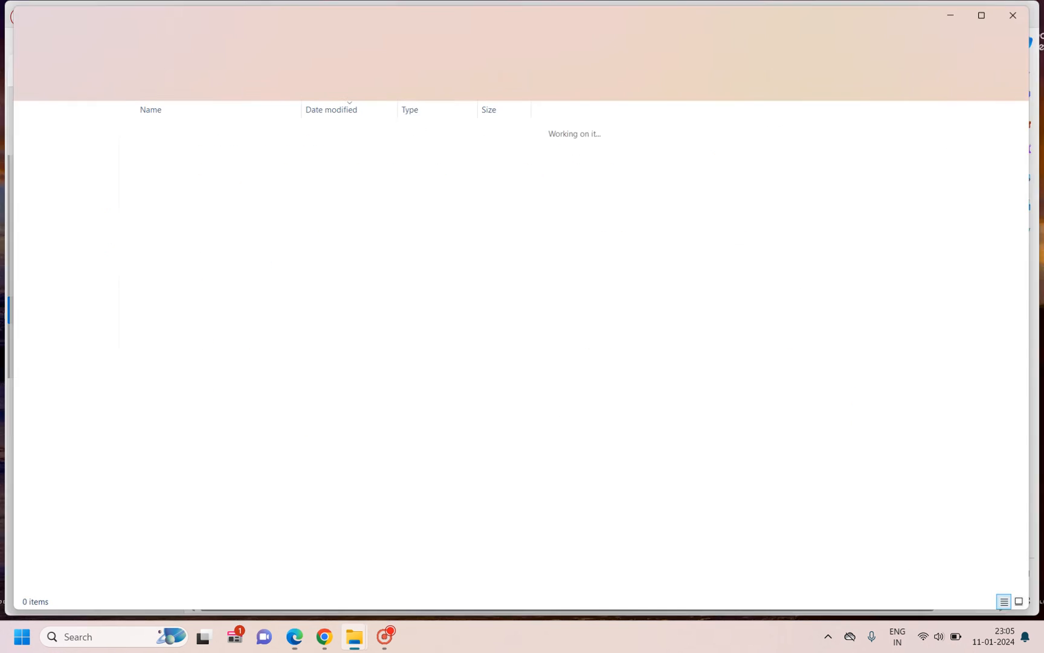
key(Return)
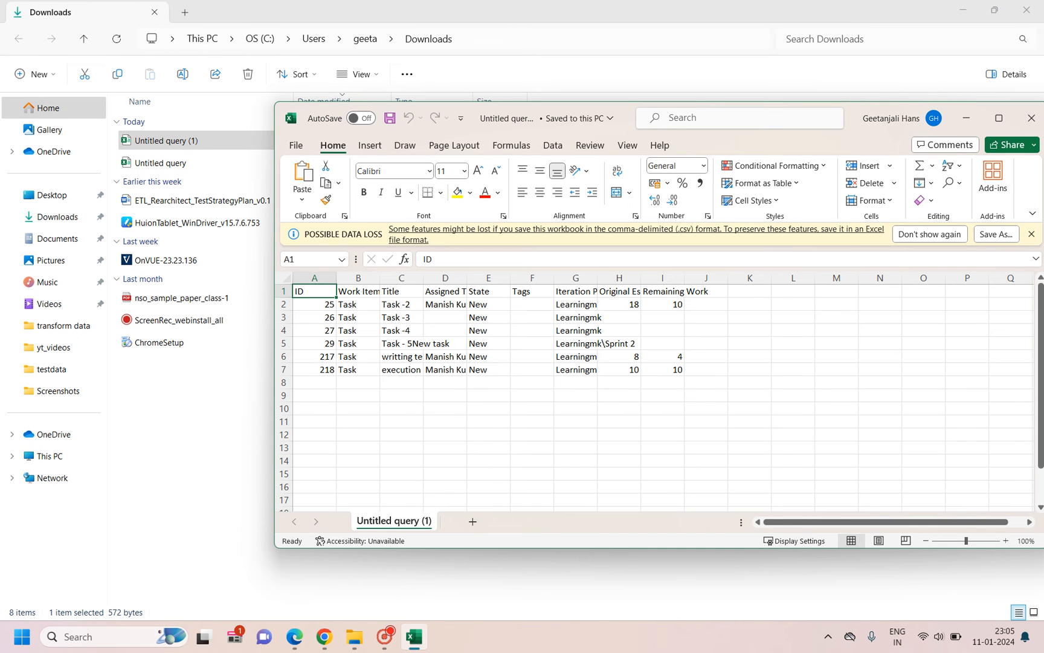
click(999, 118)
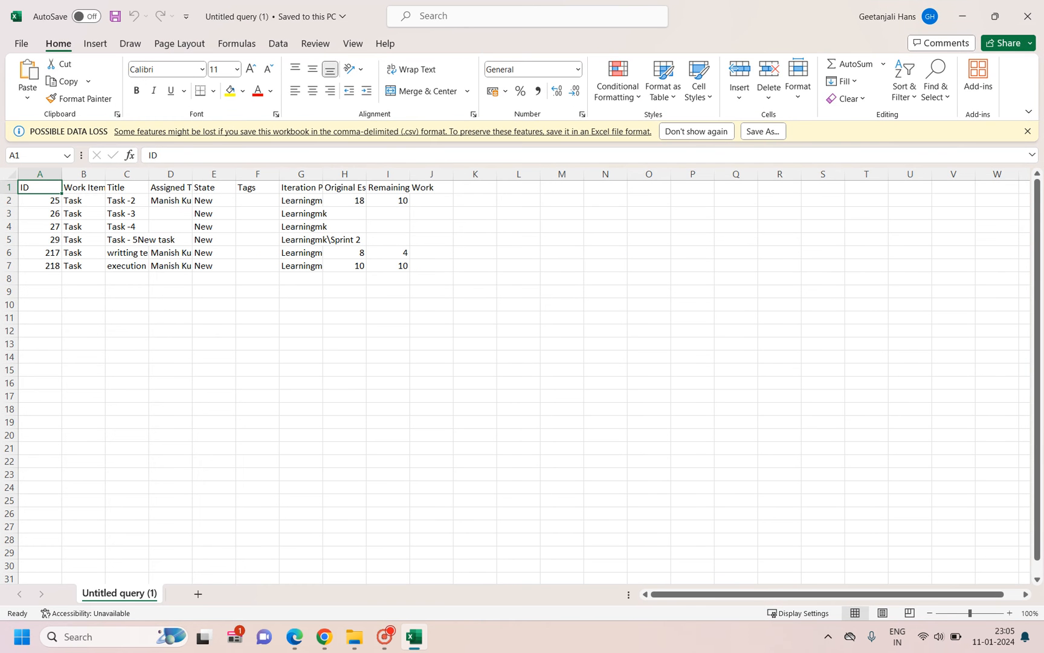
- Widen the exported sheet's columns from ID through Remaining Work so the headers fit
drag(39, 186, 388, 278)
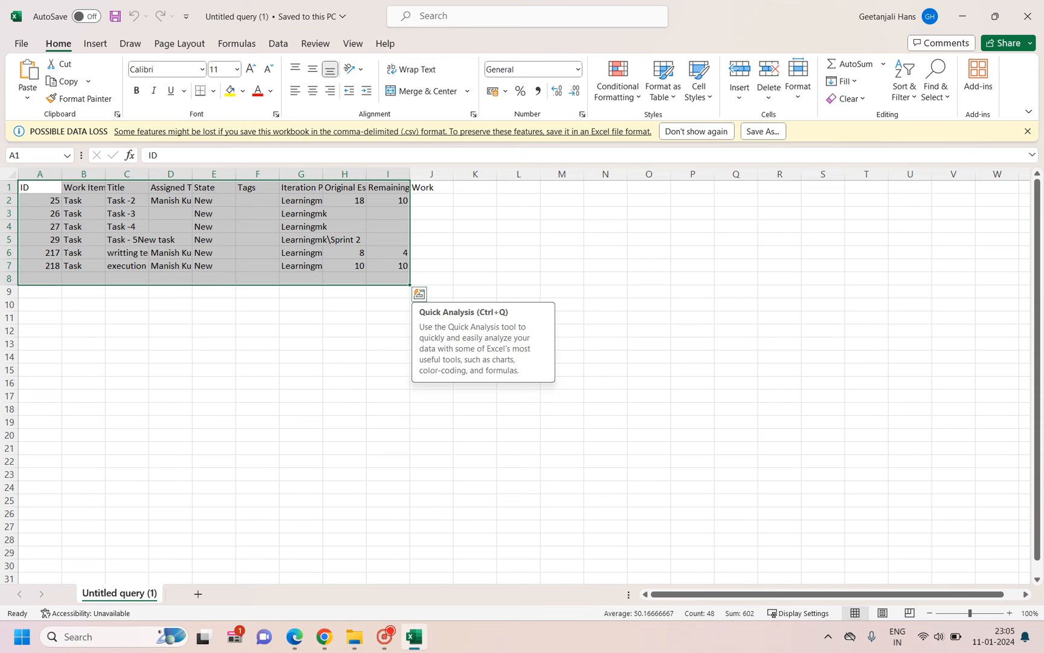
click(388, 396)
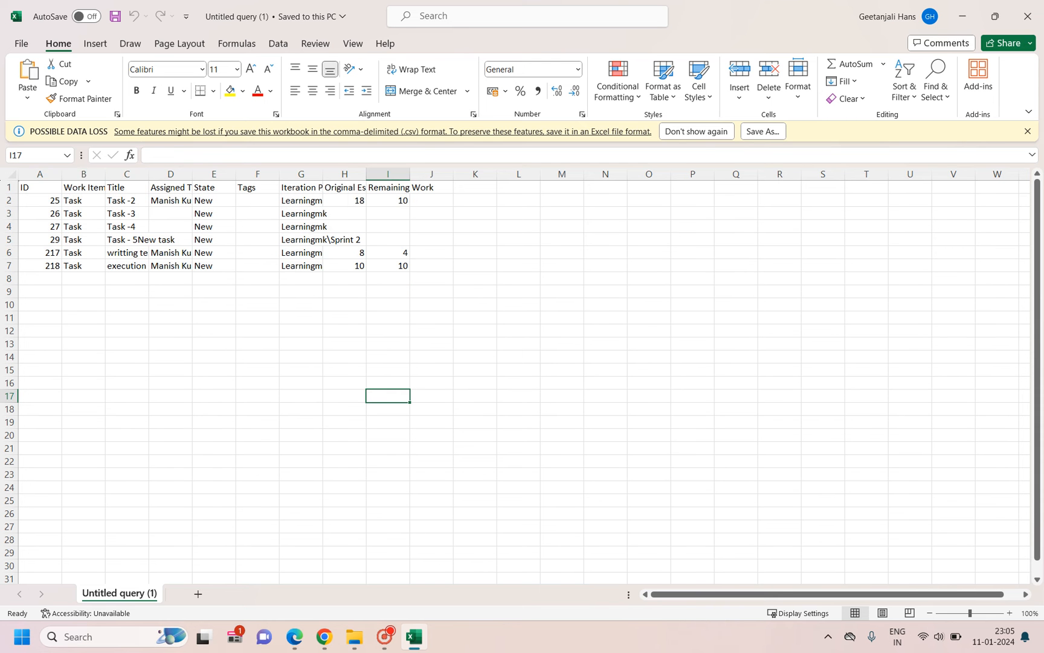
drag(62, 174, 96, 174)
drag(68, 253, 67, 265)
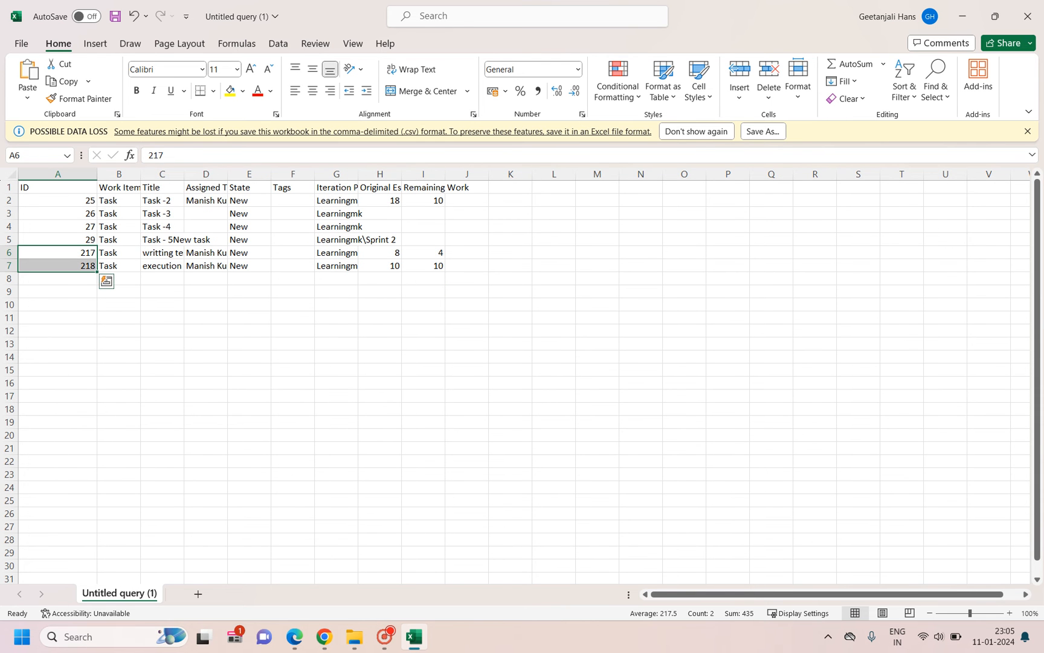
drag(141, 174, 777, 174)
drag(692, 173, 707, 174)
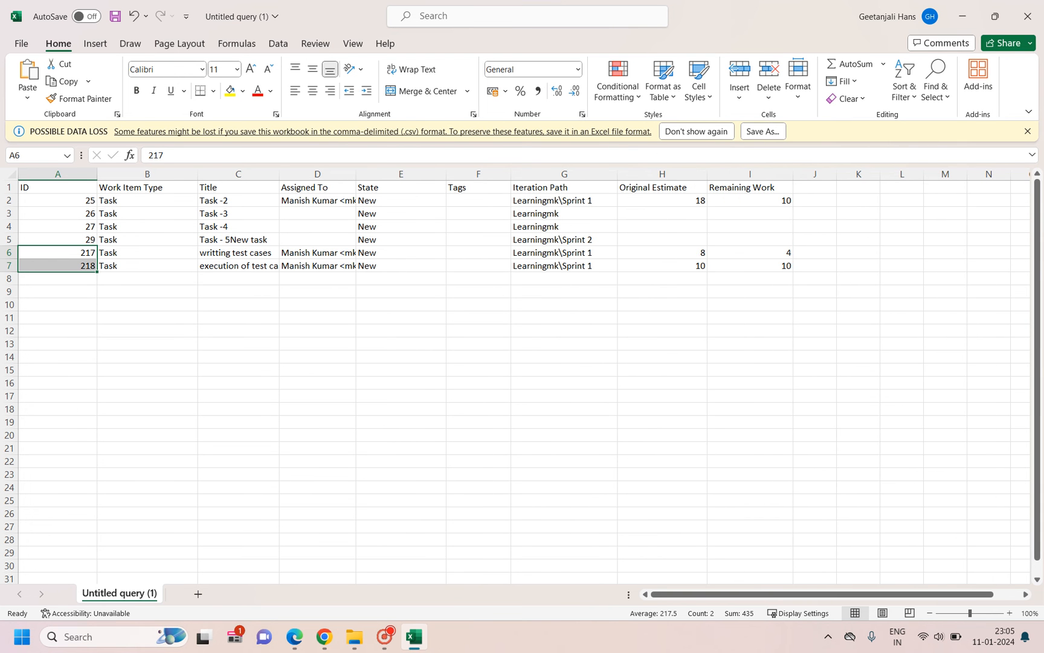
click(317, 317)
- Copy the two test case task rows (A6:I7), and paste them at A8 and again at A10
drag(57, 252, 749, 266)
key(ctrl+c)
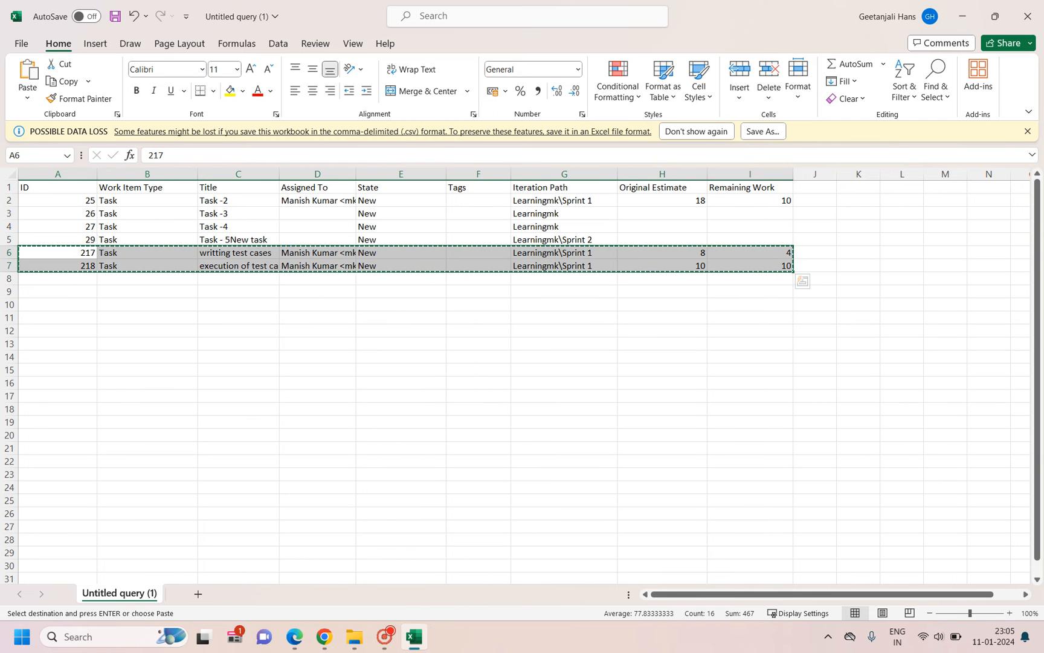
click(57, 279)
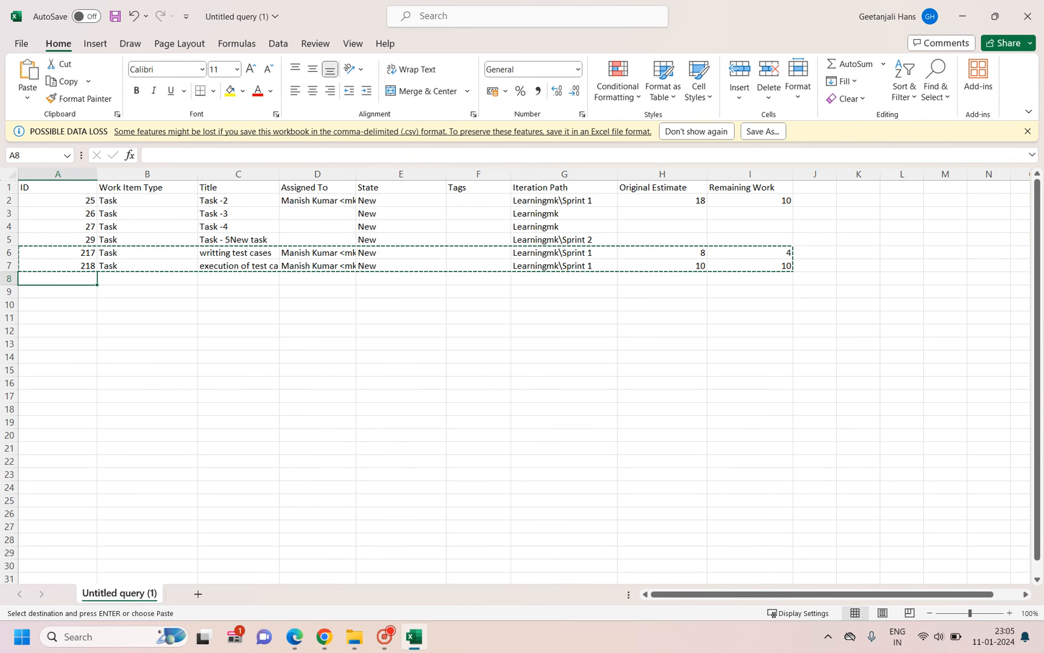
key(ctrl+v)
click(57, 304)
key(ctrl+v)
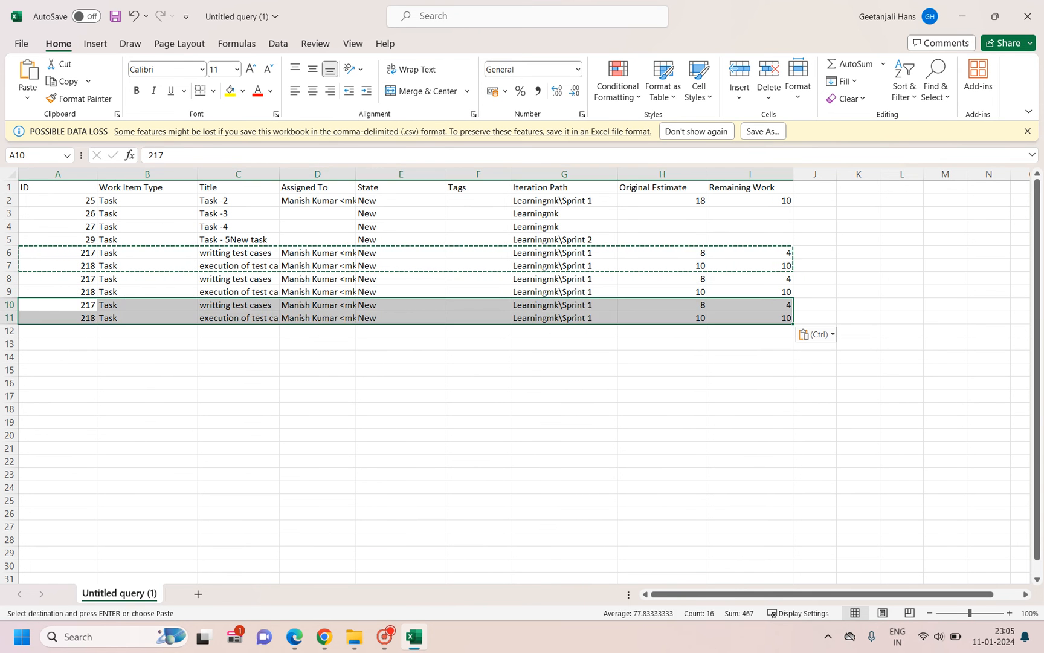
- Paste the copied pair of test case task rows at A12, A14, A16, A18, A20 and A22
click(58, 330)
key(ctrl+v)
click(57, 357)
key(ctrl+v)
click(58, 383)
key(ctrl+v)
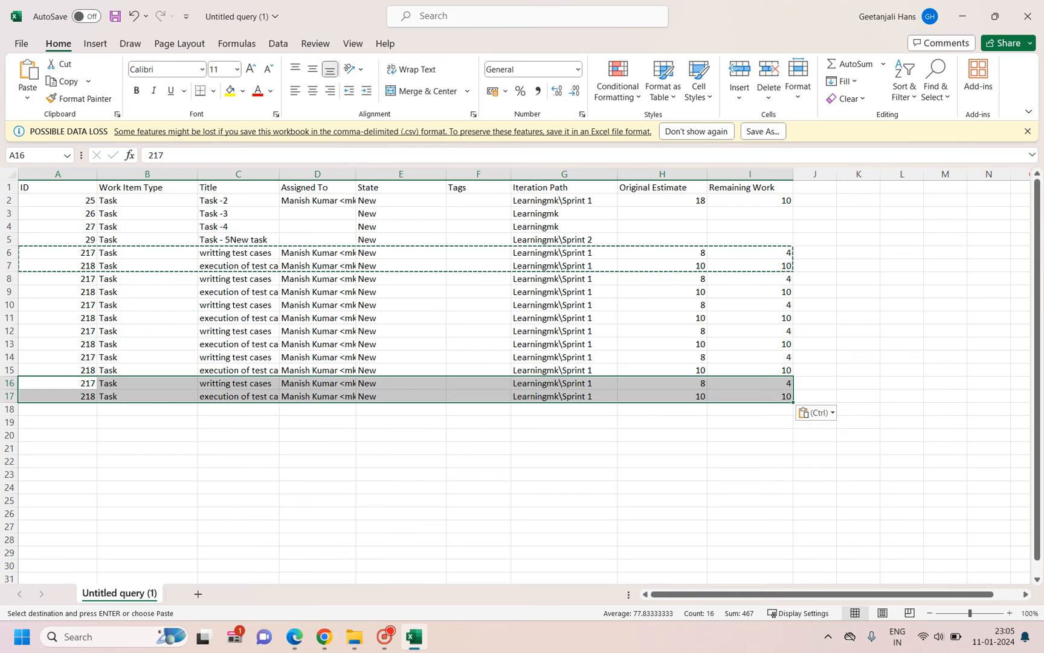
key(ctrl)
click(57, 410)
key(ctrl+v)
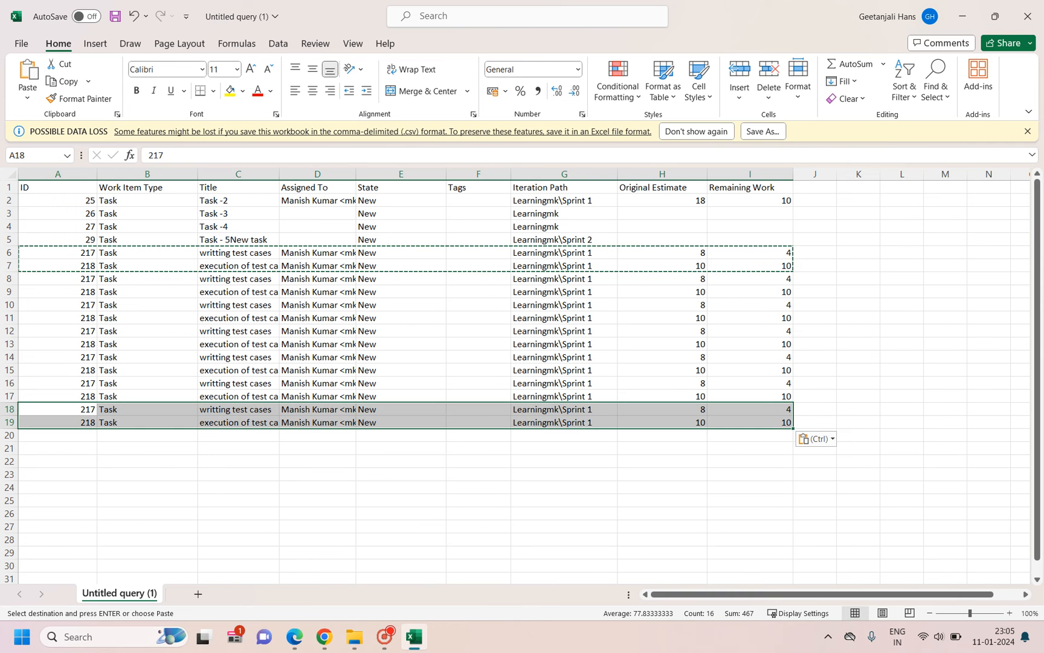
click(58, 435)
key(ctrl+v)
click(58, 461)
key(ctrl+v)
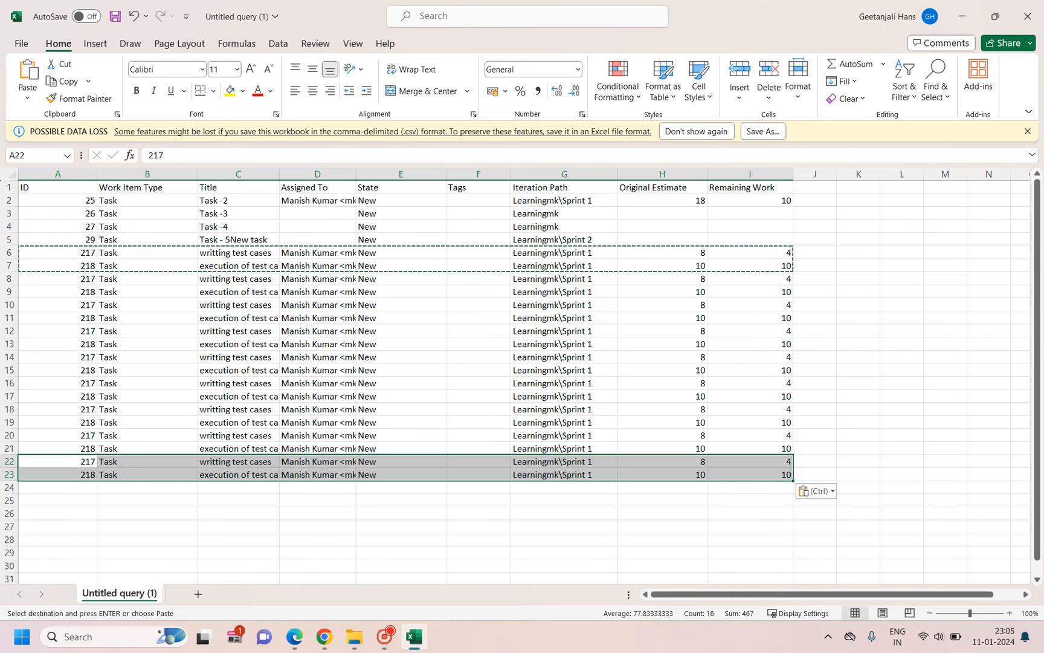
- Cancel the pending copy, and clear the ID values of the pasted rows in A8:A23
drag(57, 278, 133, 475)
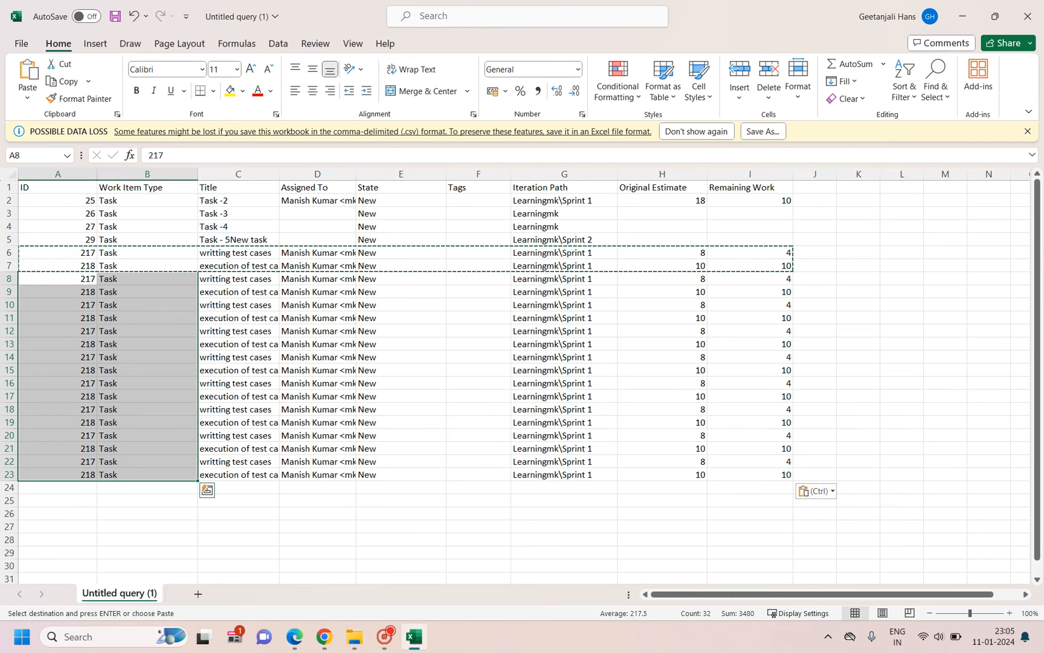
drag(57, 279, 57, 475)
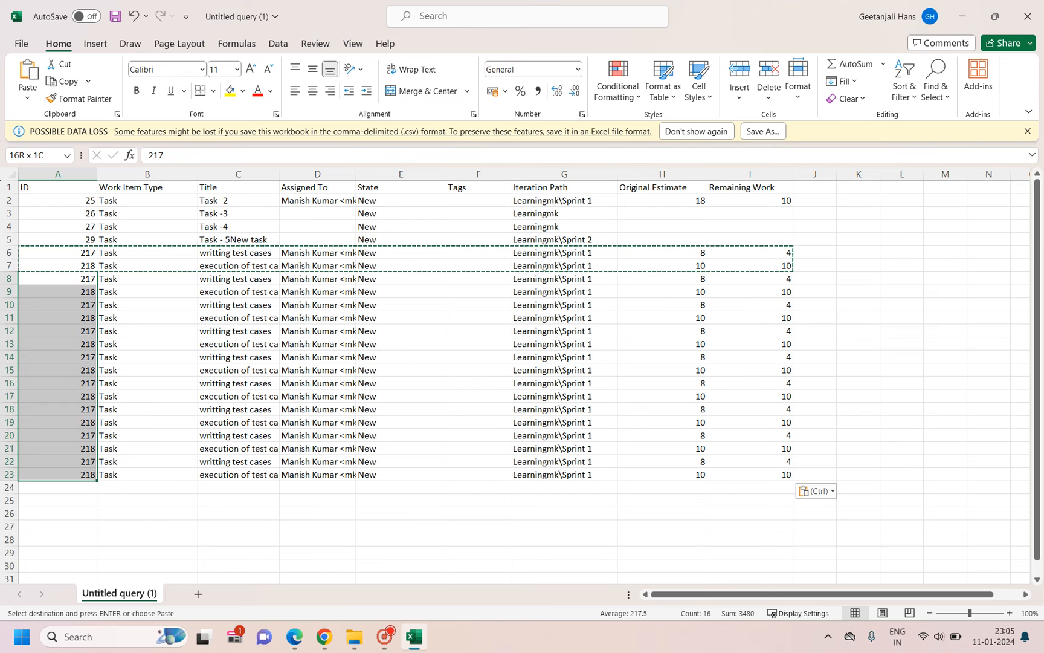
key(Escape)
key(Delete)
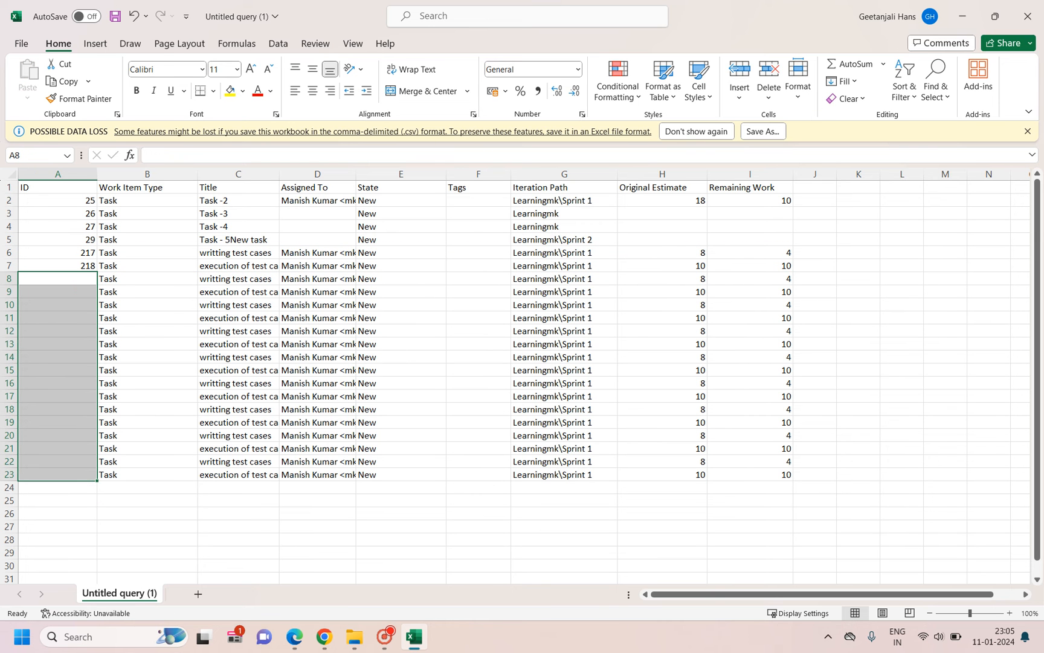
click(318, 540)
- Copy the iteration path Learningmk\Sprint 2 from G5 into every pasted test execution row, G9 through G23 in alternate rows
drag(318, 292, 317, 423)
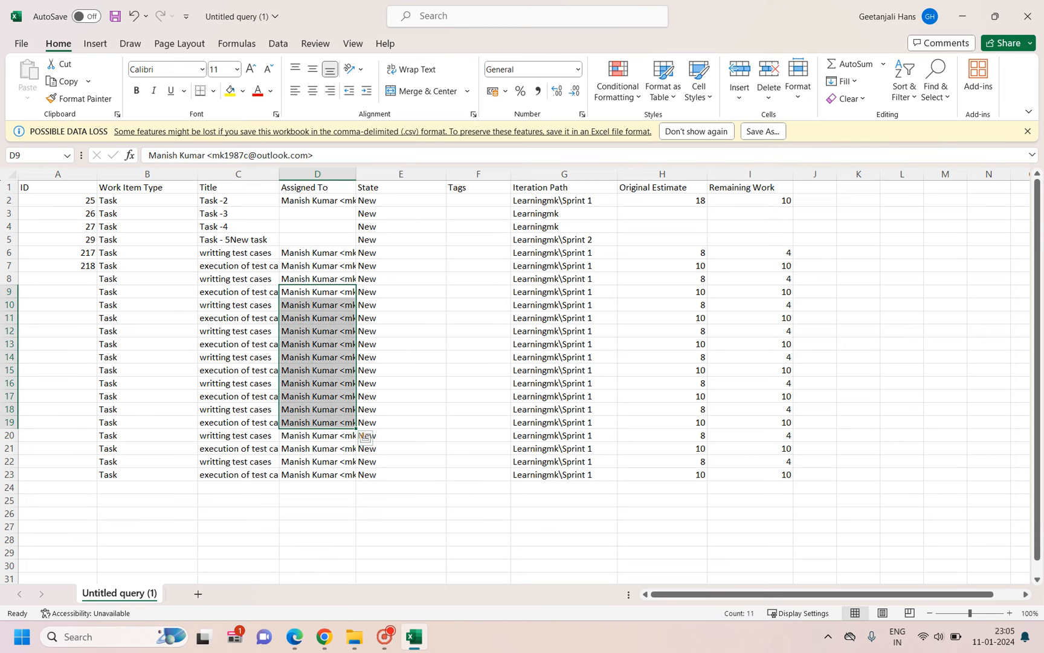
click(564, 291)
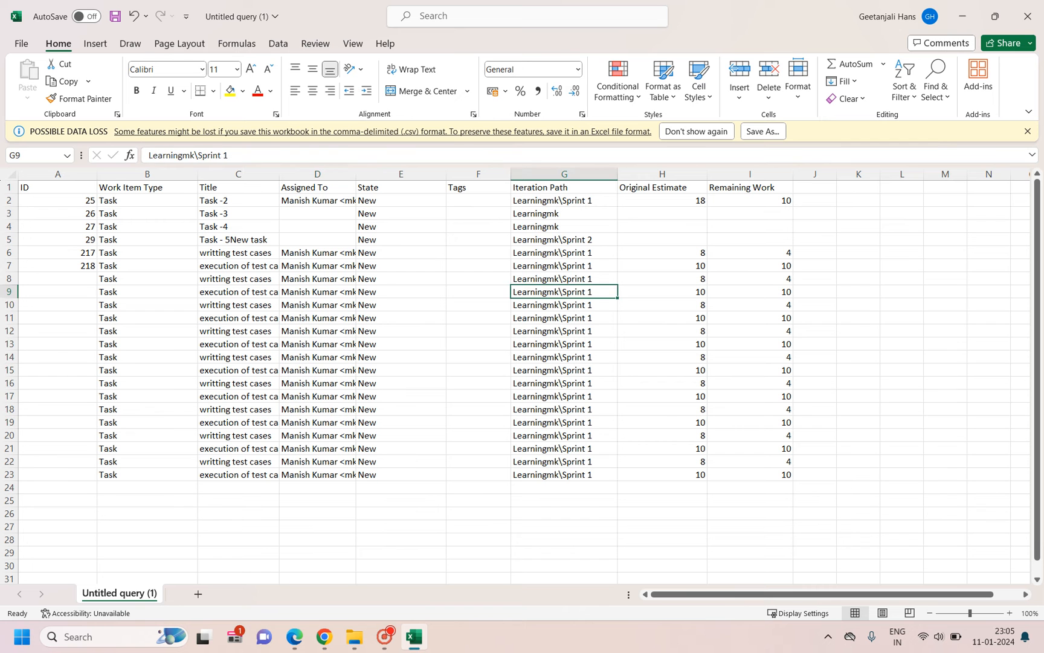
click(564, 240)
key(ctrl+c)
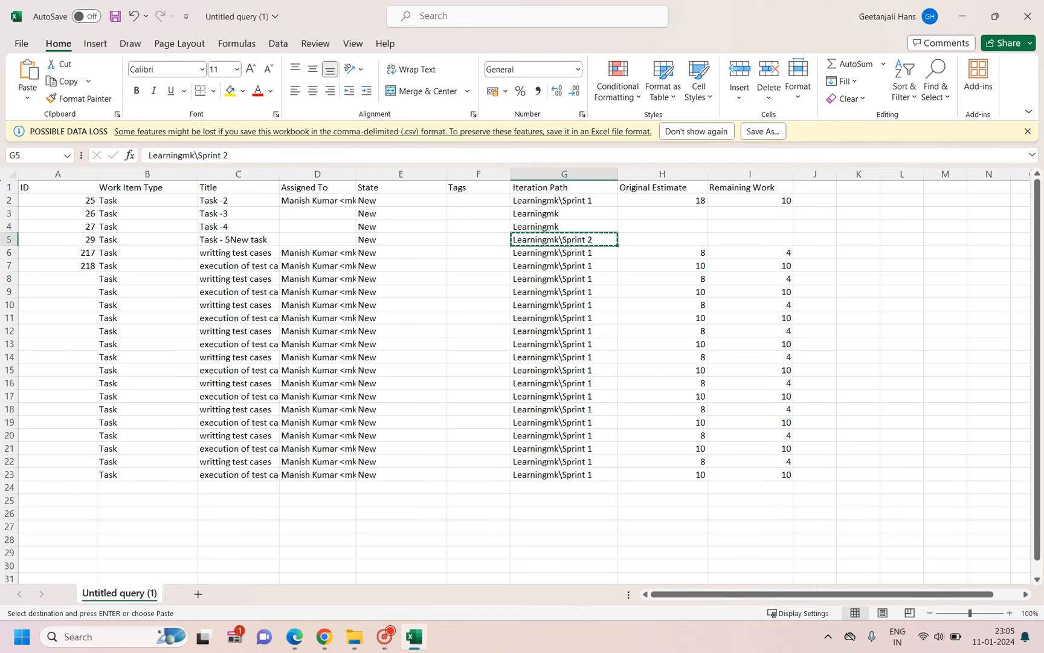
click(238, 279)
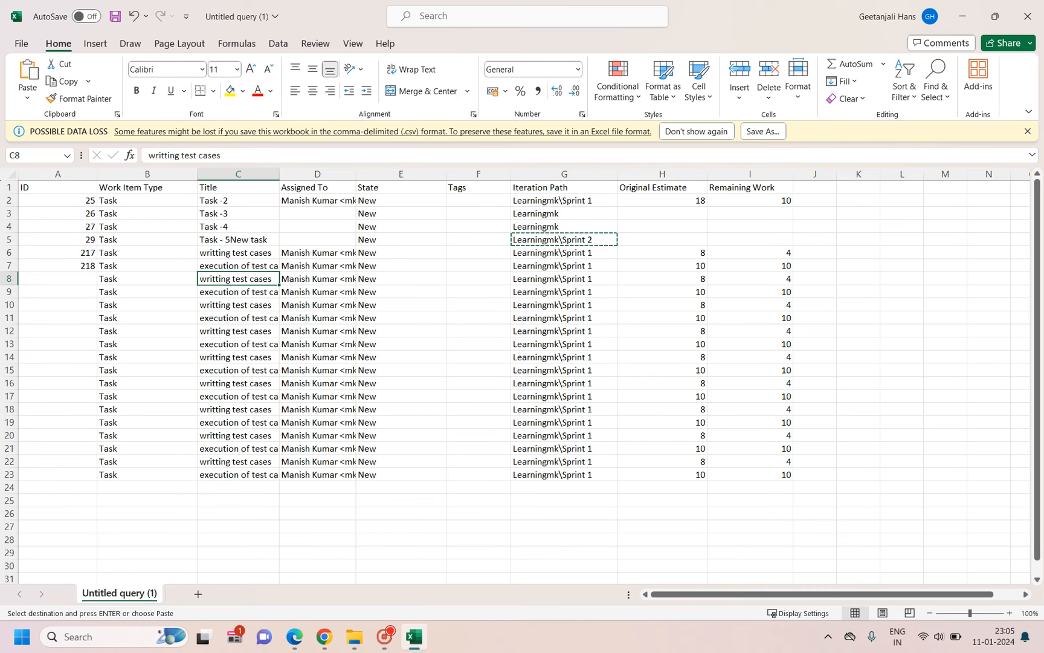
click(564, 292)
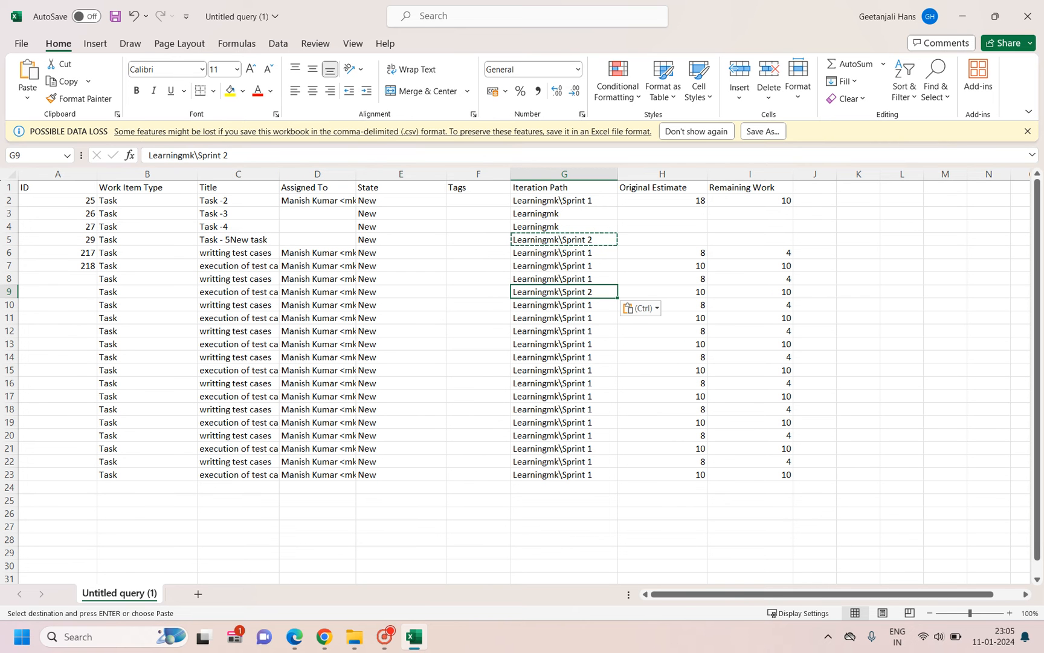
click(564, 318)
key(ctrl+v)
click(564, 344)
key(ctrl+v)
click(564, 370)
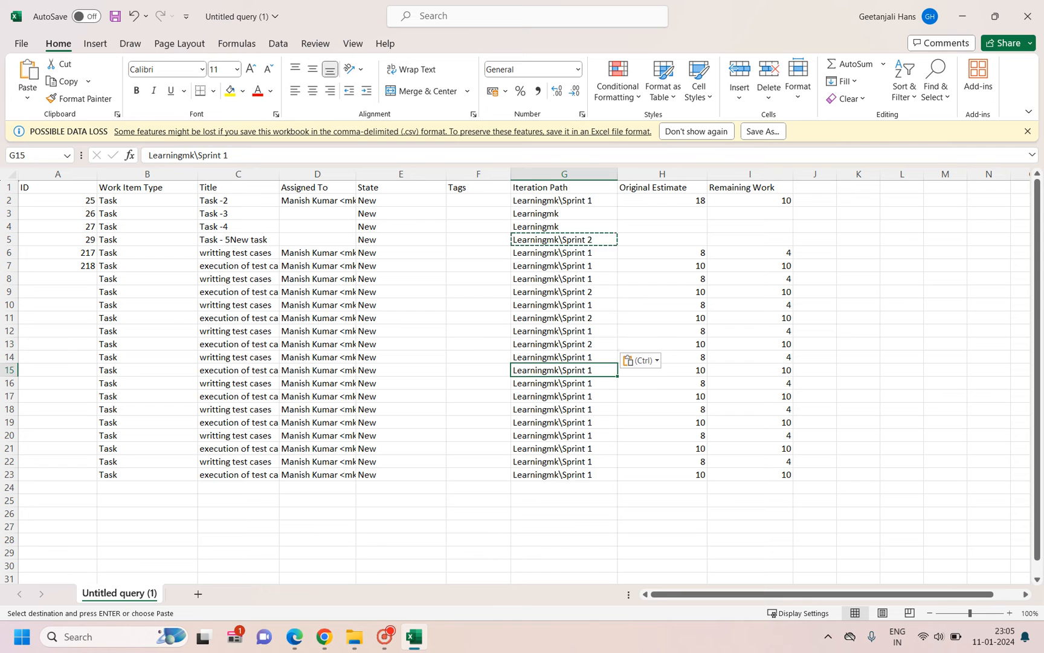
key(ctrl+v)
click(564, 397)
key(ctrl+v)
click(564, 422)
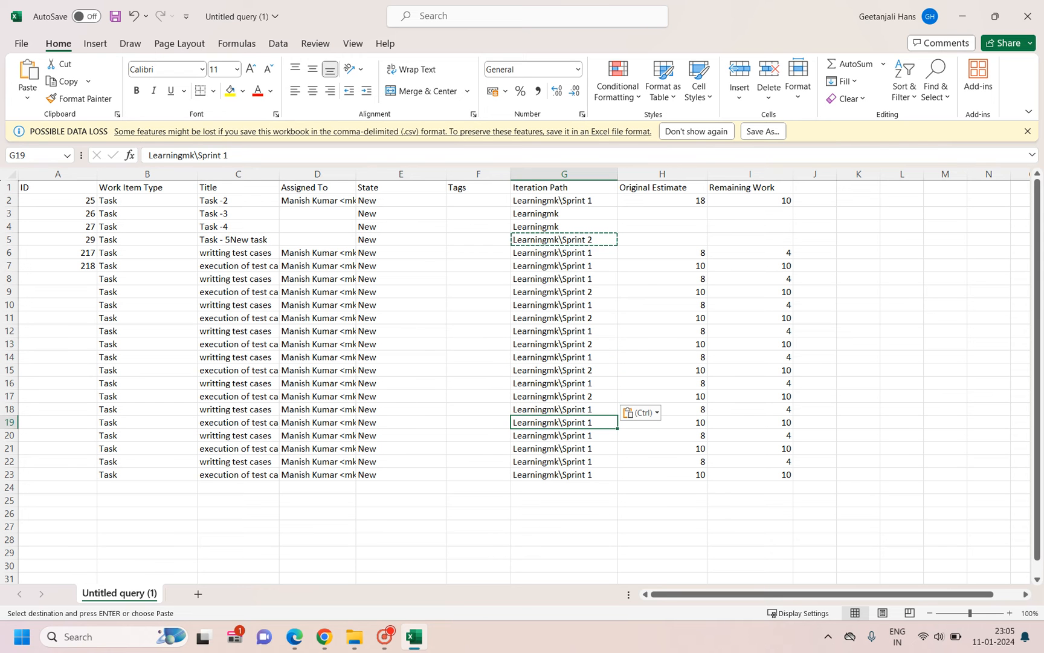
key(ctrl+v)
click(564, 449)
key(ctrl+v)
click(564, 474)
key(ctrl+v)
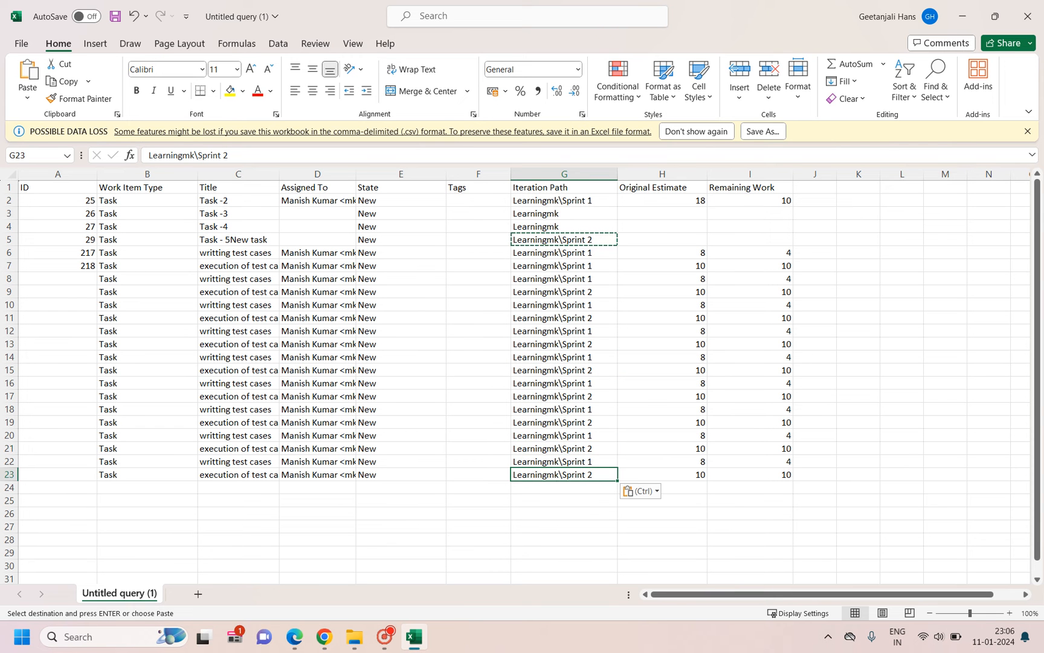
- Set Remaining Work to 8 for every "writting test cases" row, in alternate cells from I6 through I22
click(751, 252)
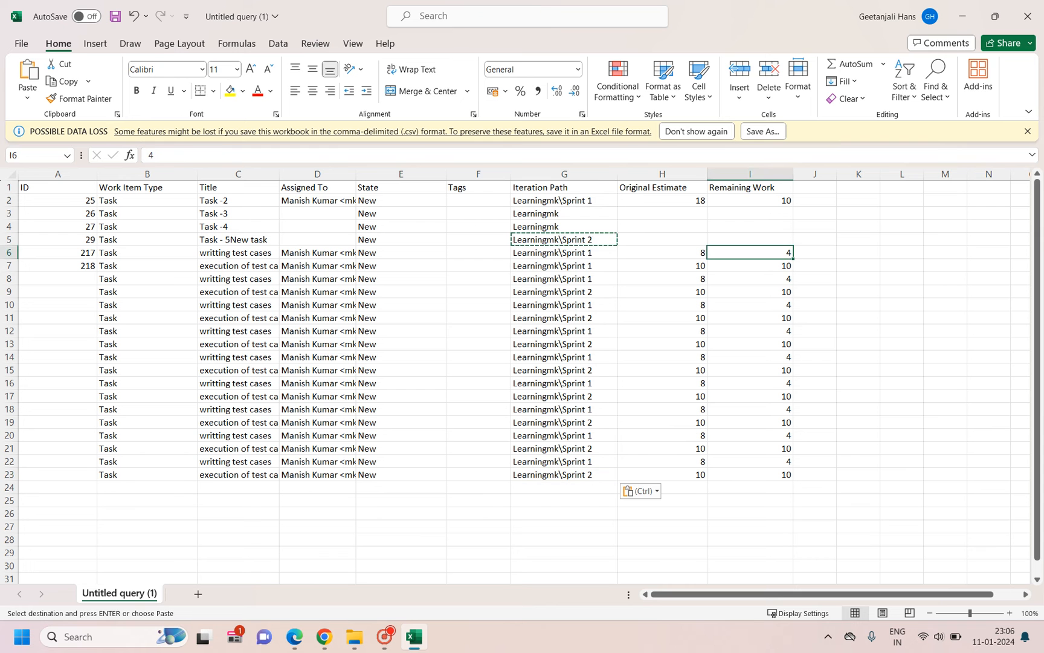
text(8)
key(Down)
key(Down)
text(8)
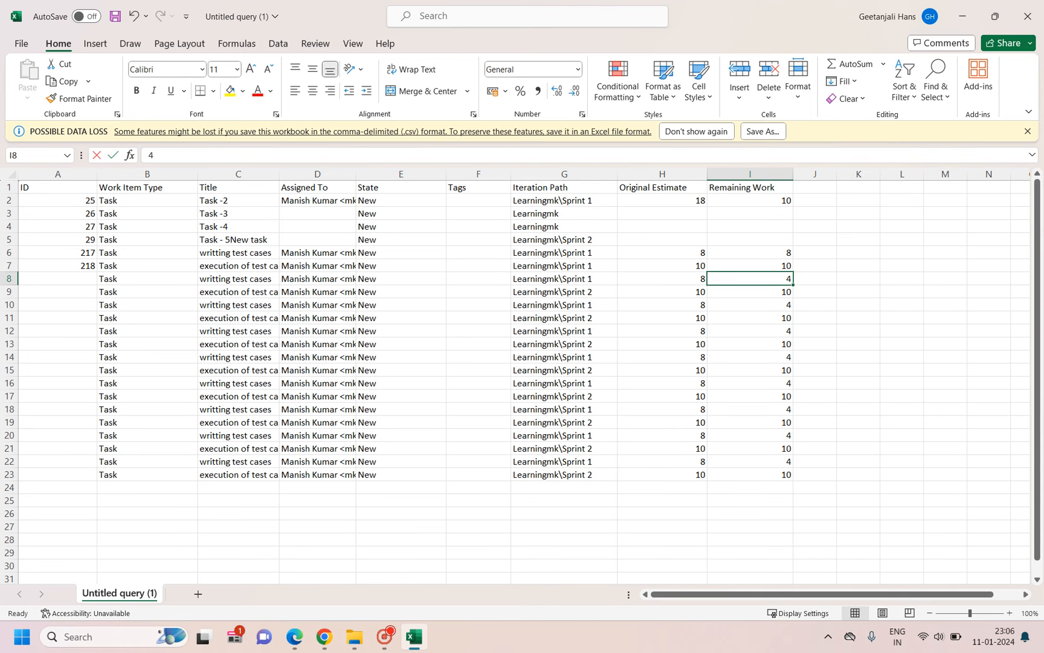
key(Down)
key(Down)
key(Down)
key(Up)
text(8)
key(Down)
key(Down)
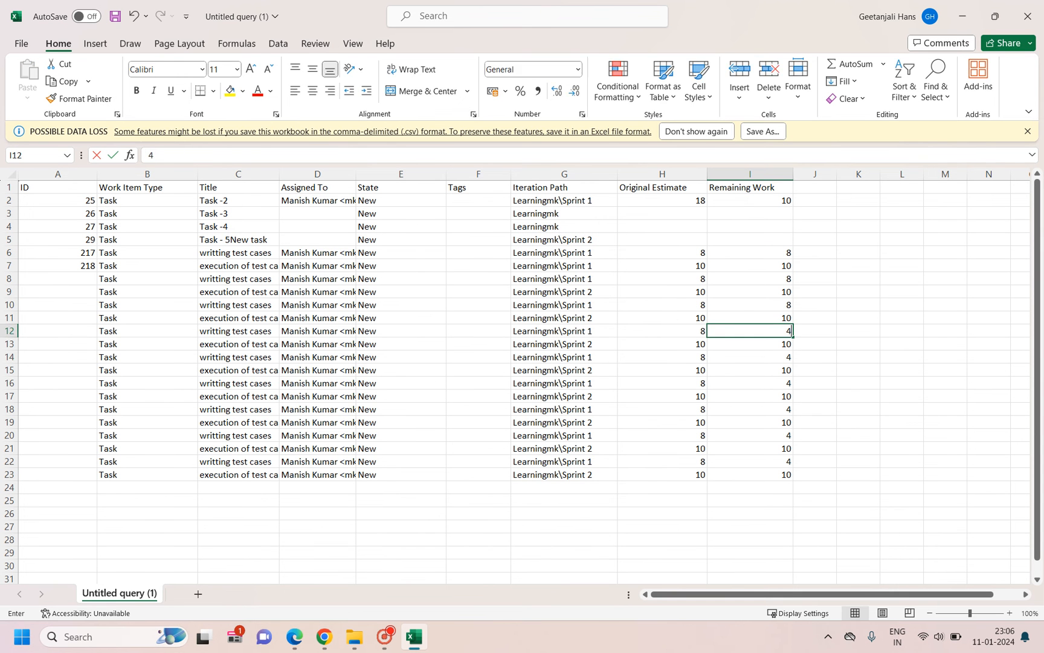
text(8)
key(Down)
key(Down)
text(8)
key(Down)
key(Down)
text(8)
key(Down)
key(Down)
text(8)
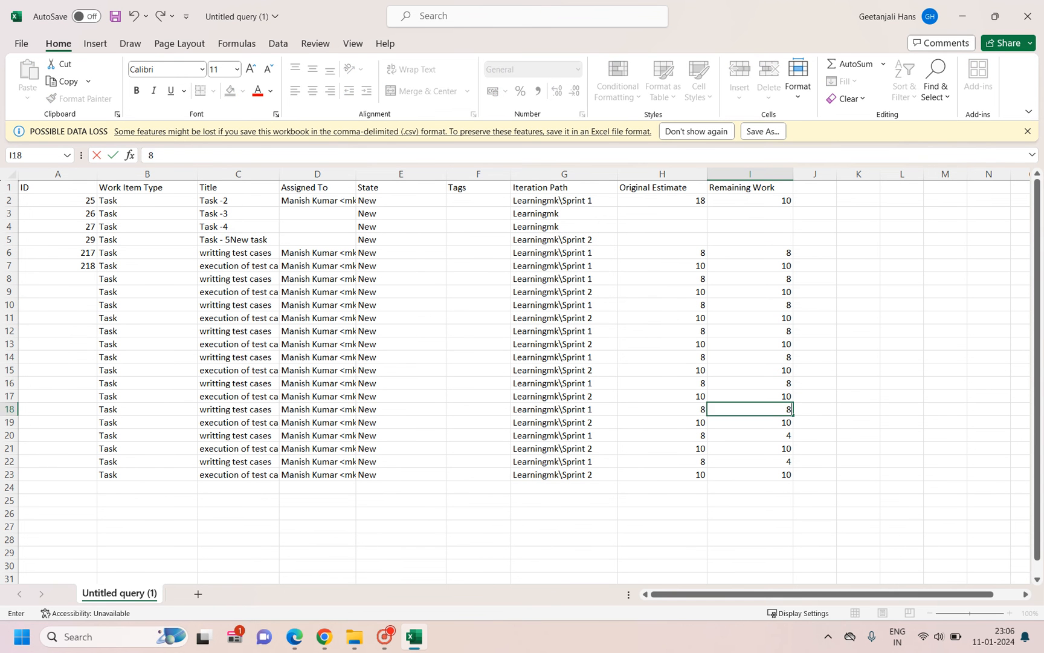
key(Down)
key(Down)
text(8)
key(Down)
key(Down)
text(8)
click(858, 318)
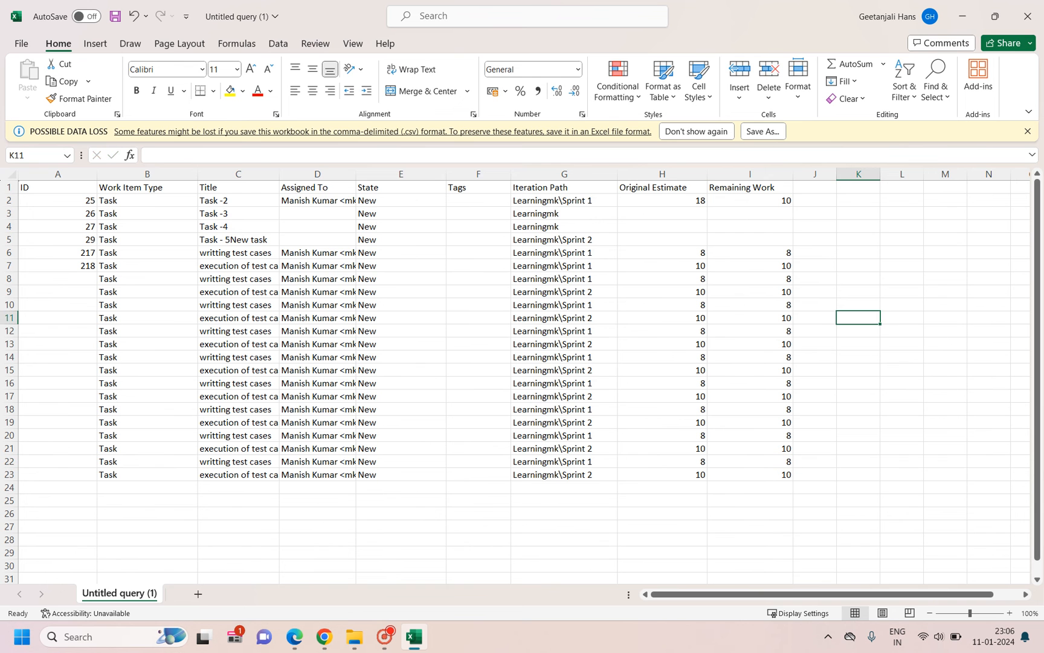
- Delete rows 2 through 7, which hold the original exported tasks
drag(9, 200, 9, 266)
right_click(9, 257)
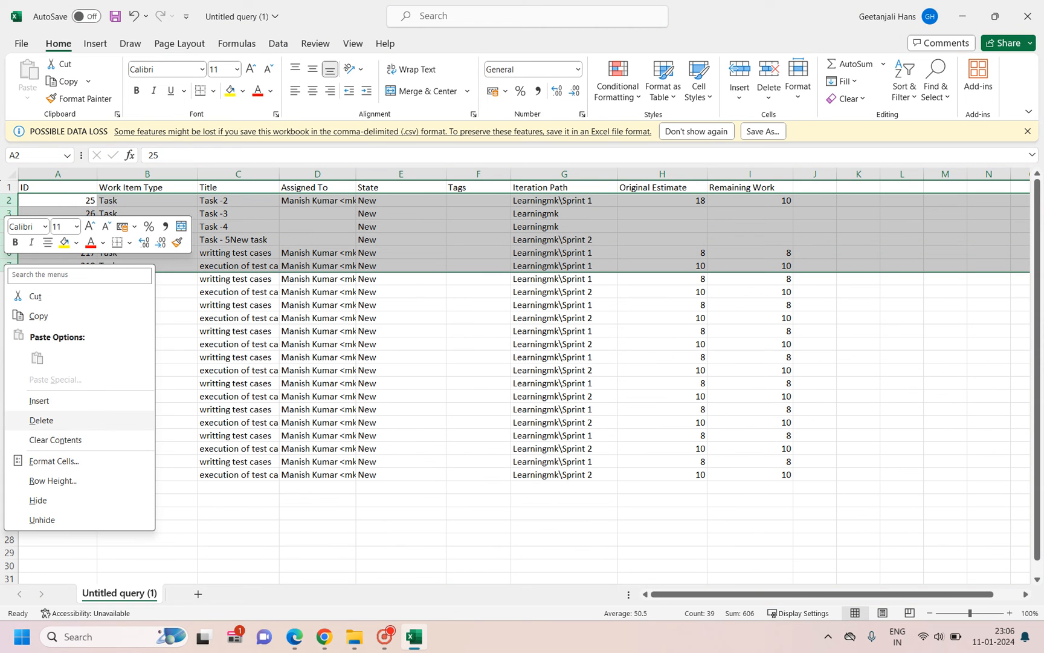
click(37, 421)
drag(478, 423, 478, 434)
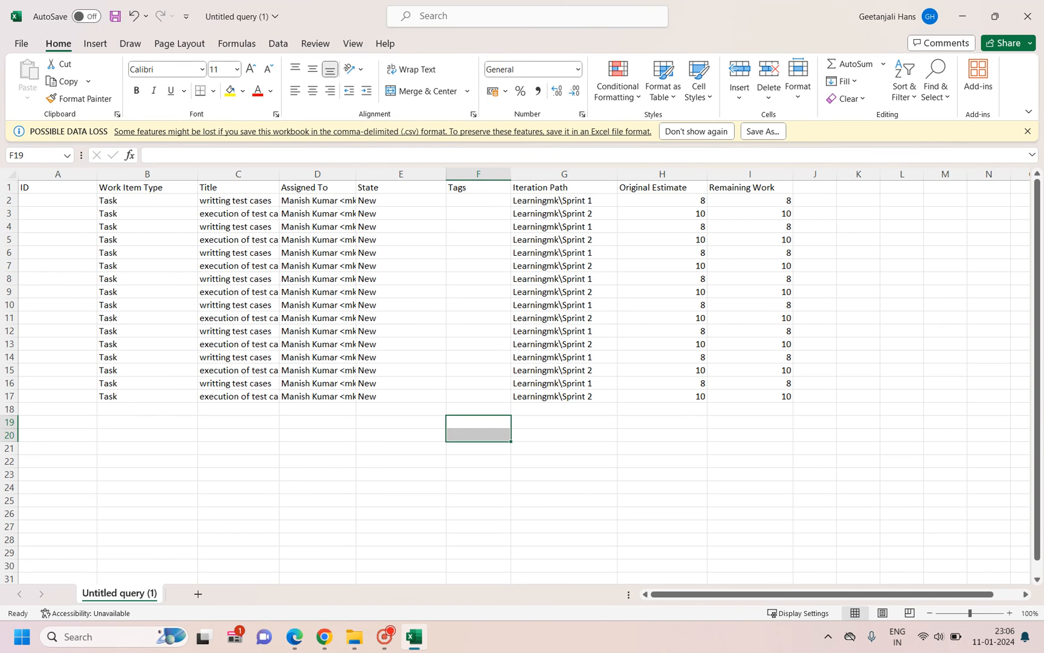
- Save the sheet under the new name "import task" as a CSV UTF-8 file in the Downloads folder
drag(57, 187, 815, 422)
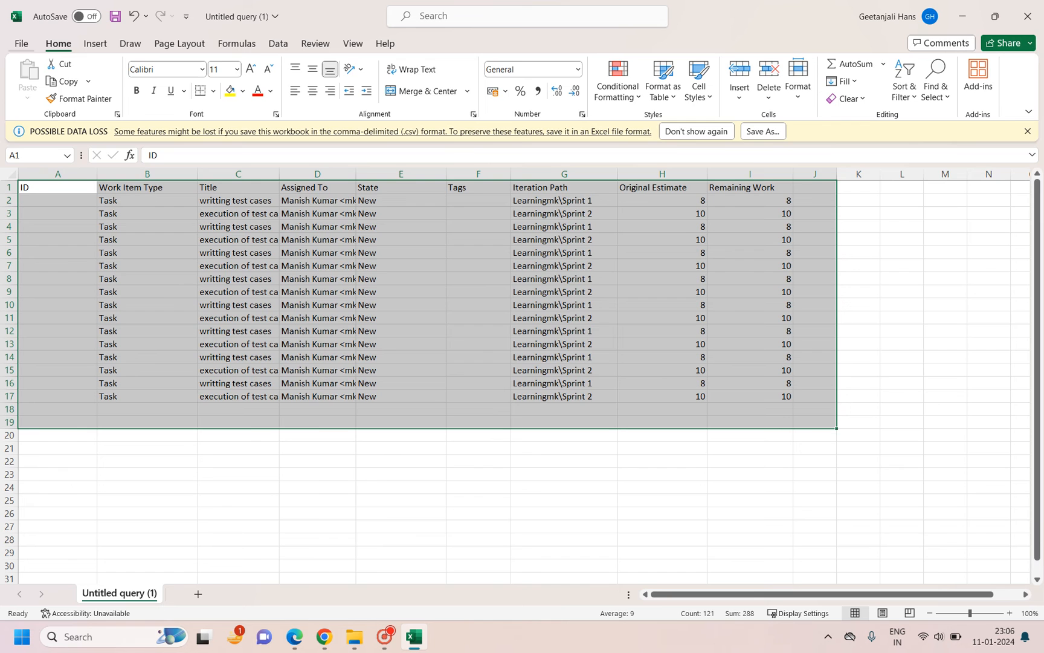
click(21, 44)
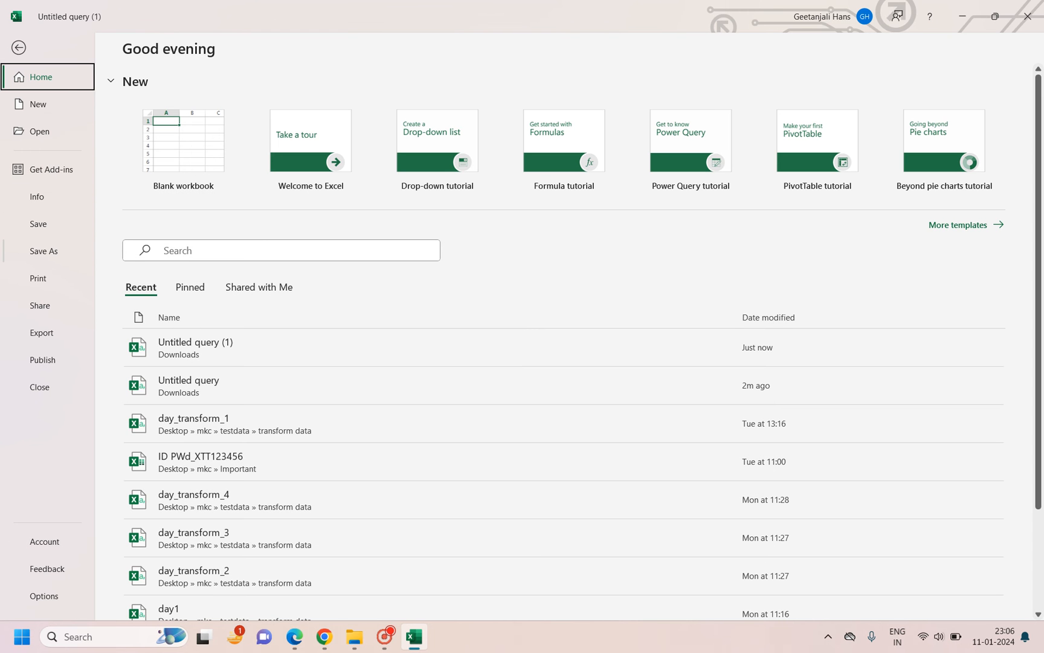
click(44, 252)
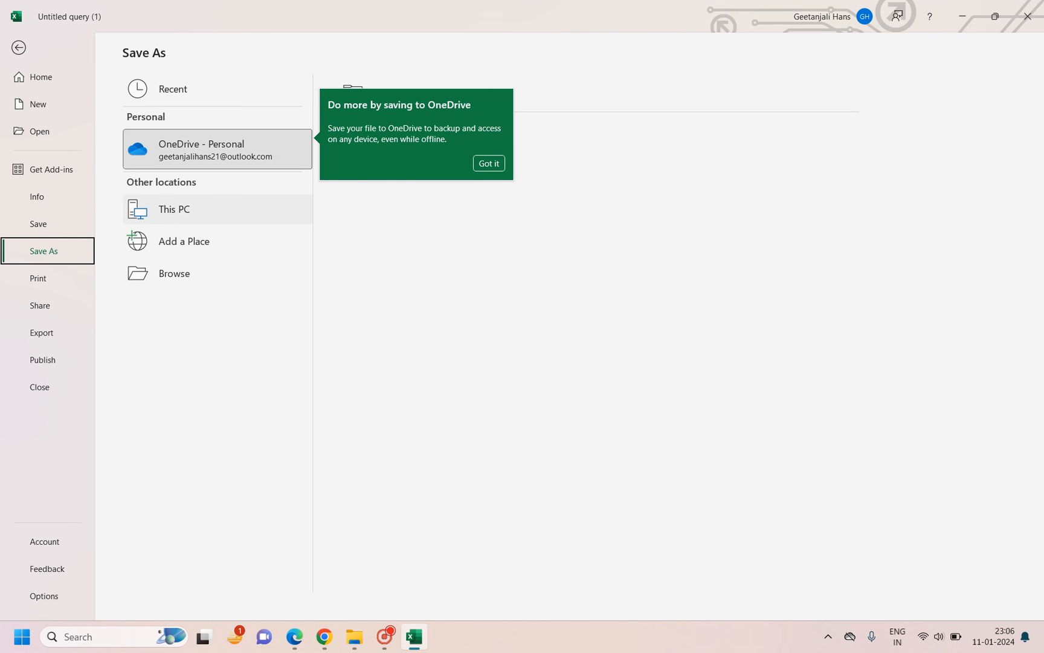
click(175, 209)
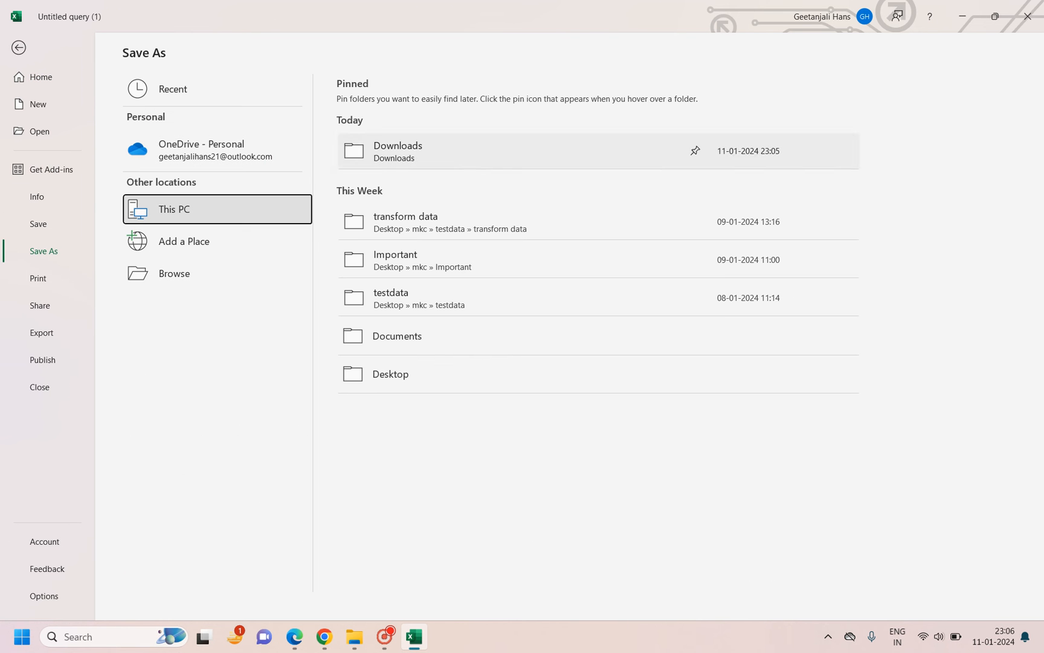
click(423, 151)
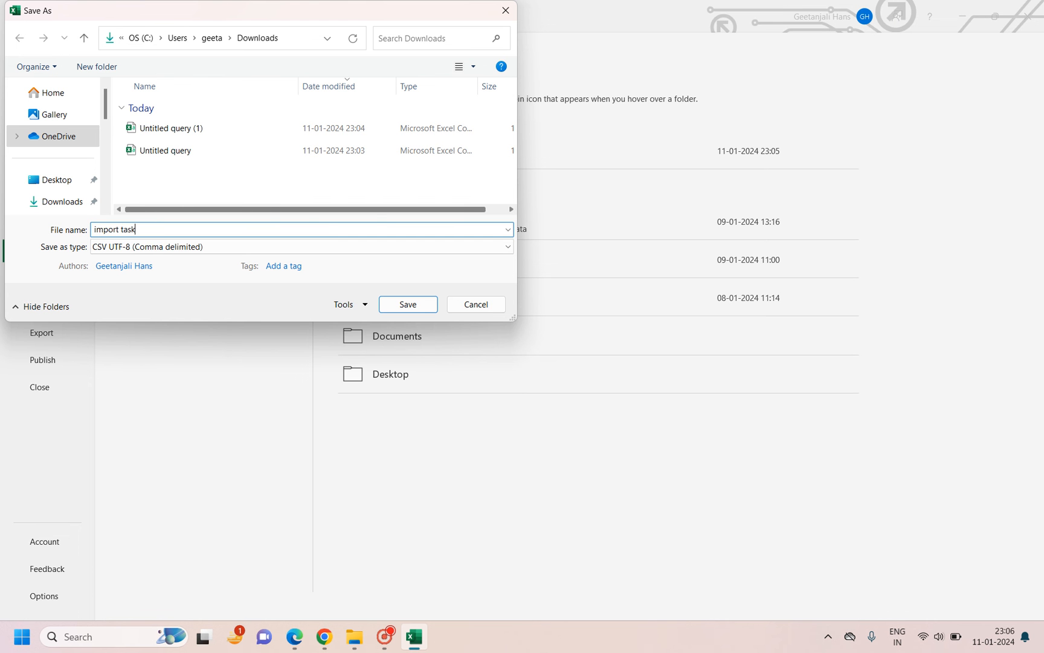
key(Return)
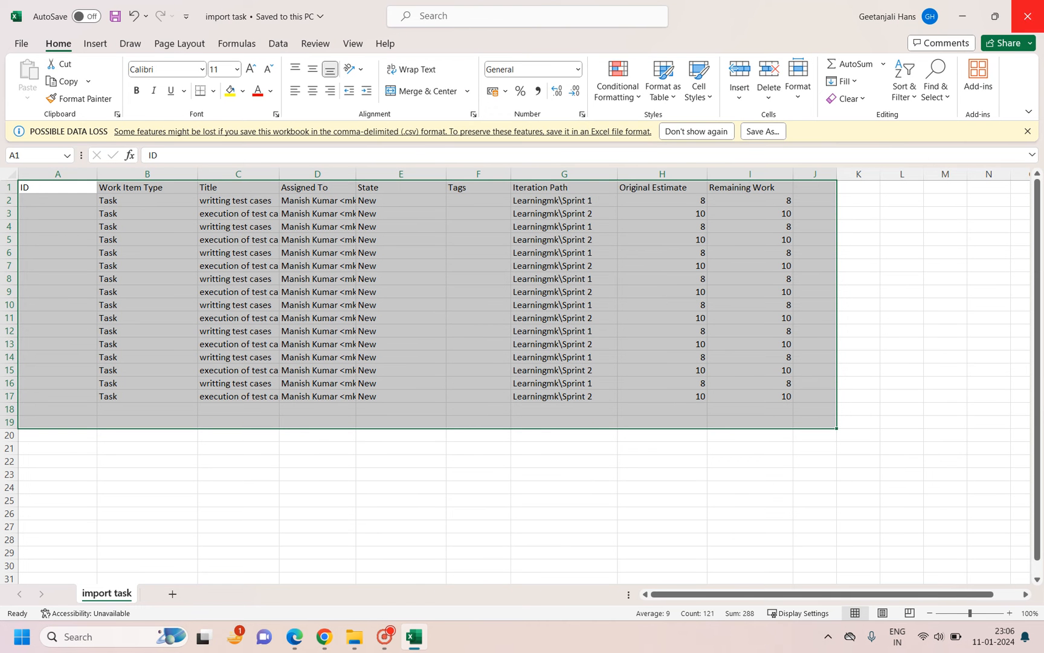
- Switch to Azure DevOps in Edge, and open the project's Work items page, discarding the unsaved query changes
click(963, 17)
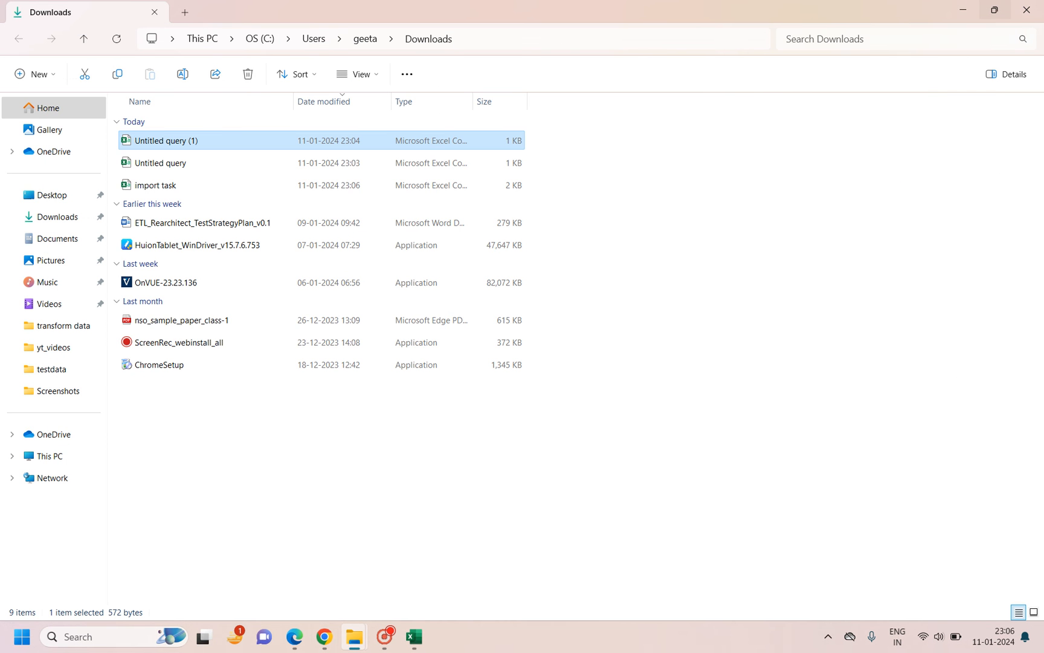
click(294, 637)
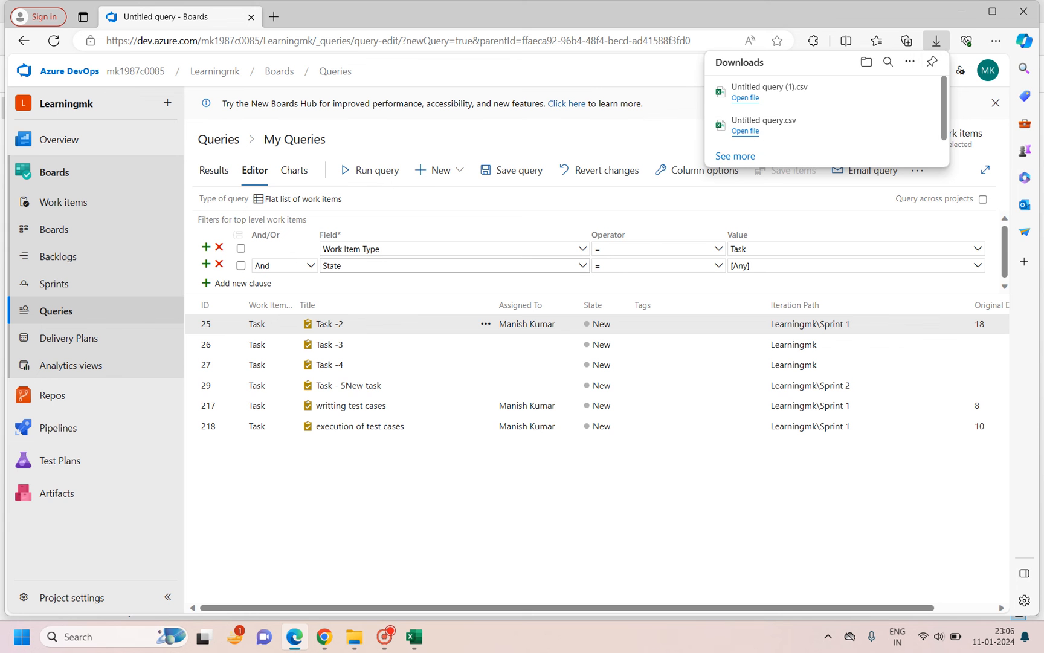
click(917, 169)
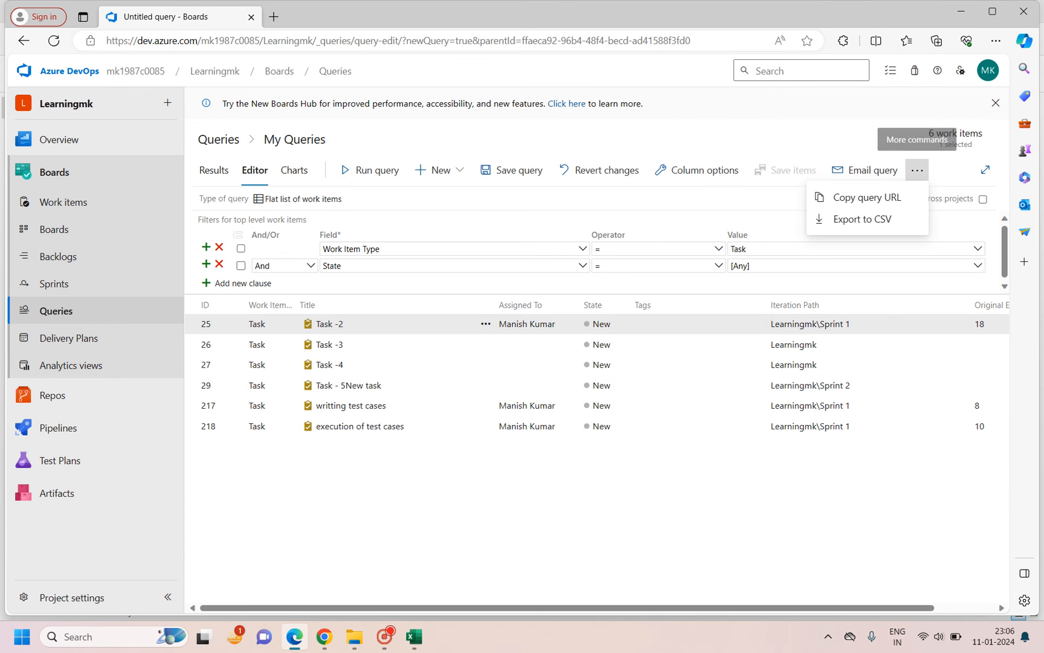
click(64, 202)
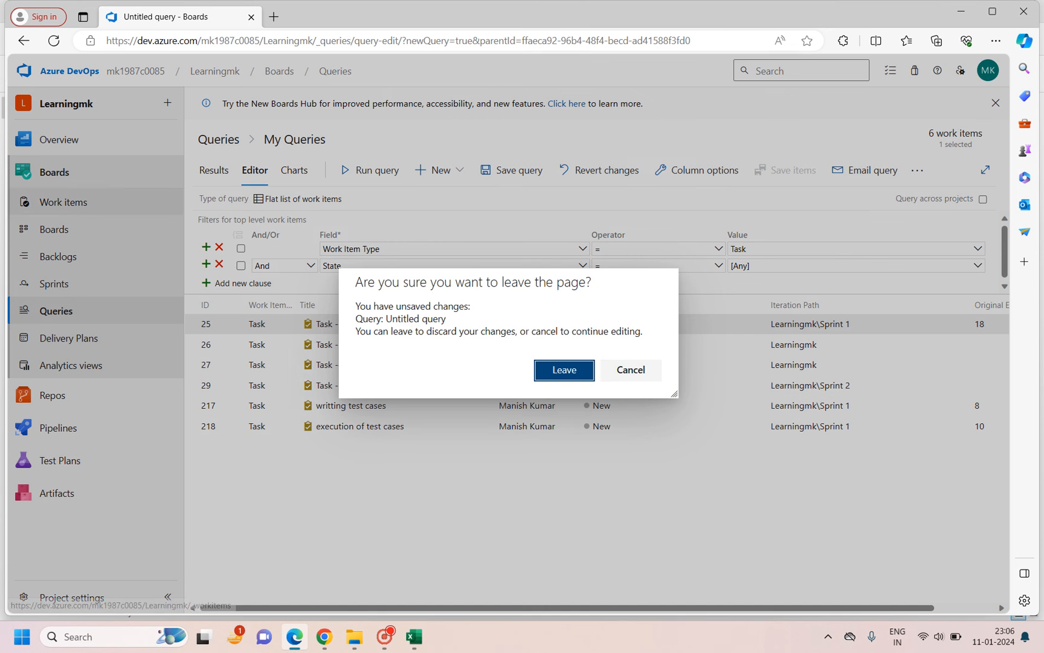
click(563, 368)
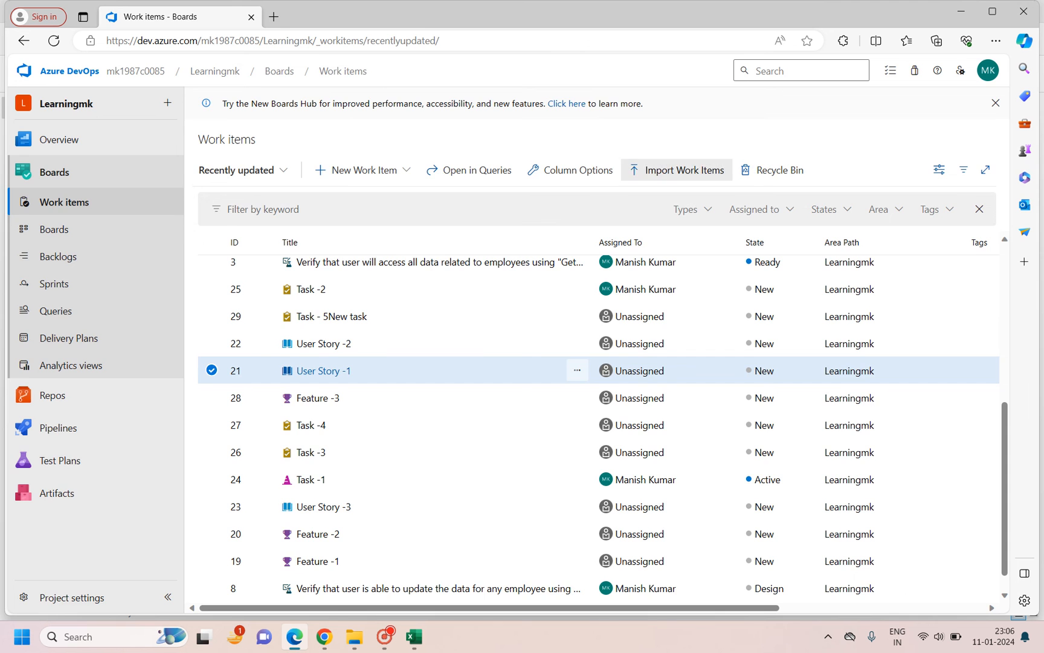
- Import work items from the "import task" CSV file in the Downloads folder
click(677, 170)
click(778, 168)
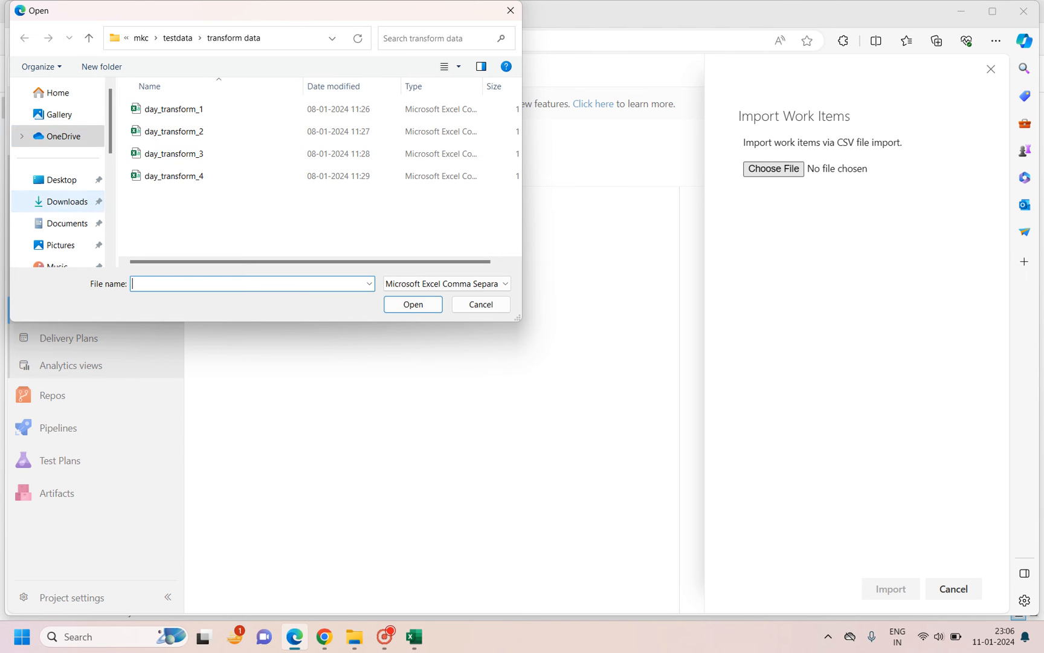
click(66, 201)
double_click(165, 123)
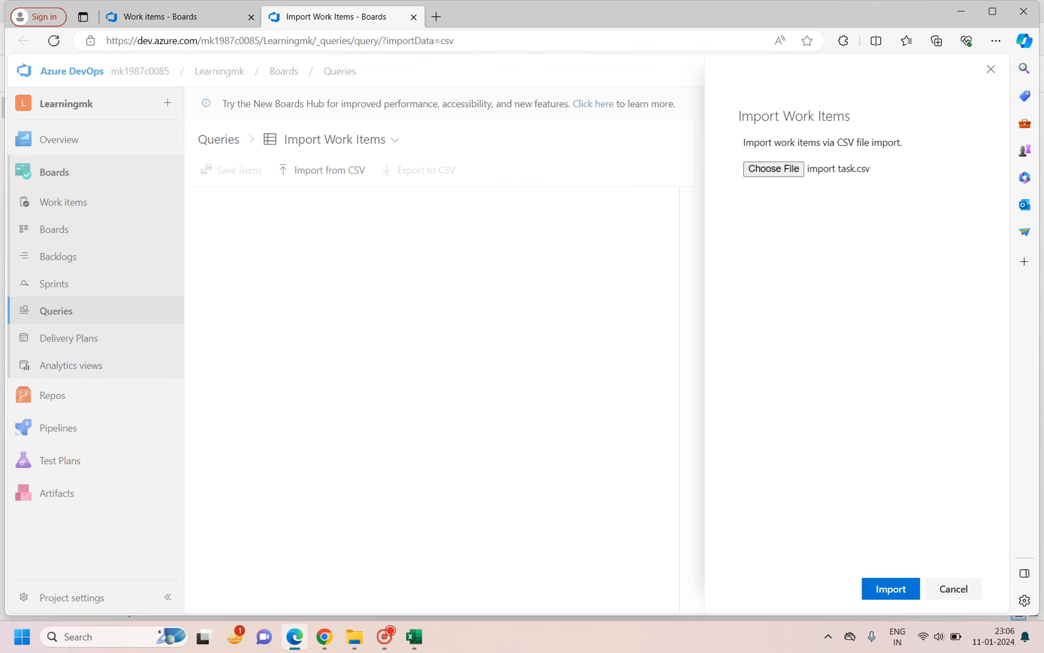
click(891, 588)
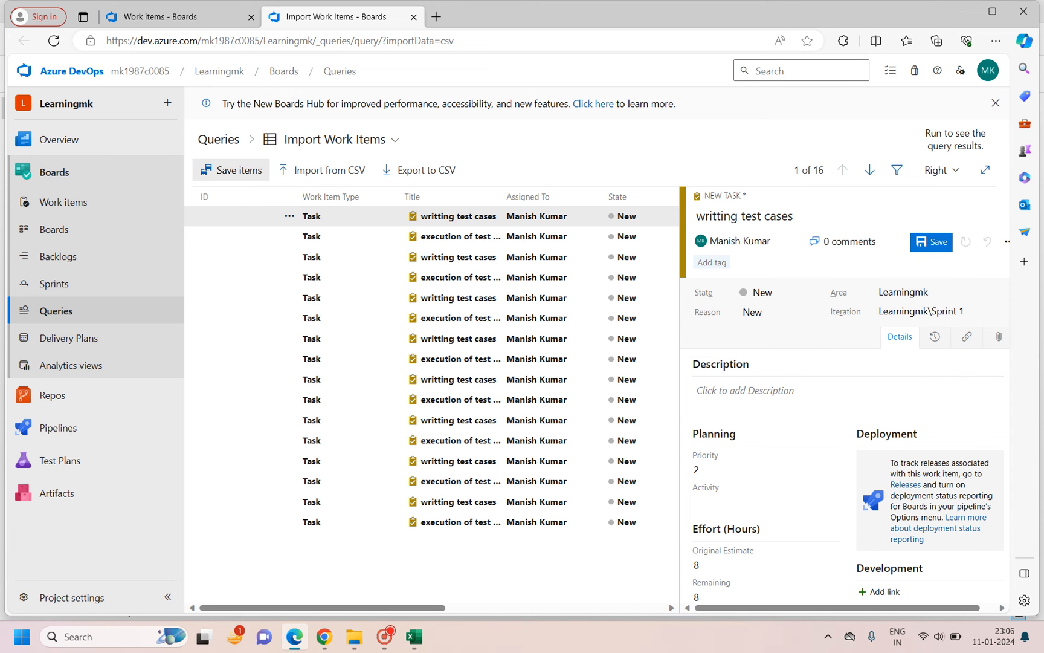
- Save the imported tasks as new work items, and widen the results list to show the tags and iteration path columns
click(233, 170)
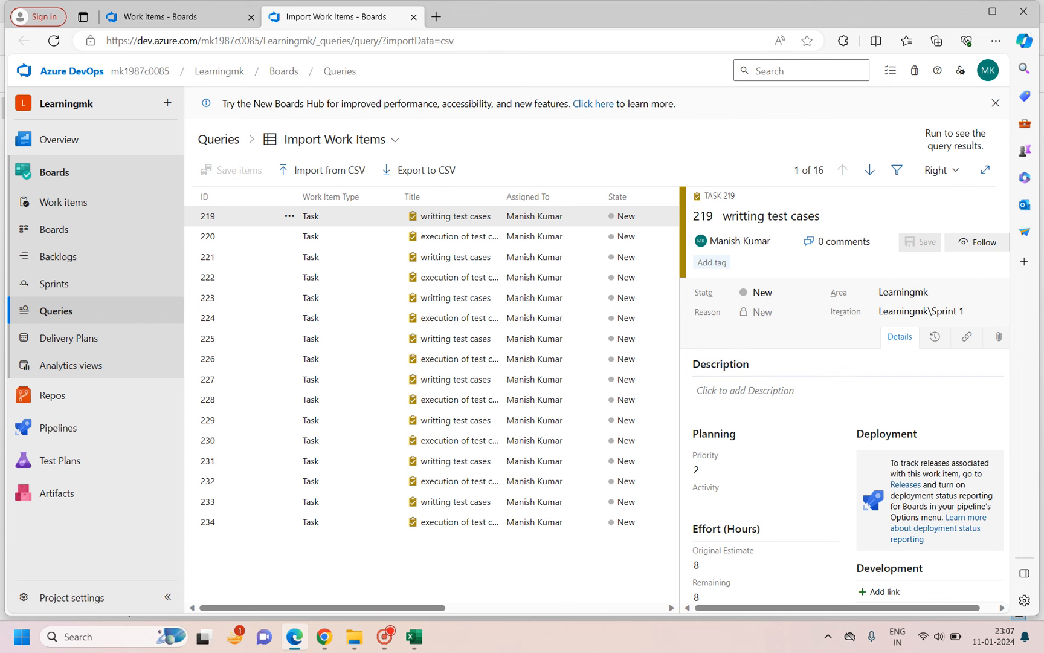
drag(680, 364, 940, 363)
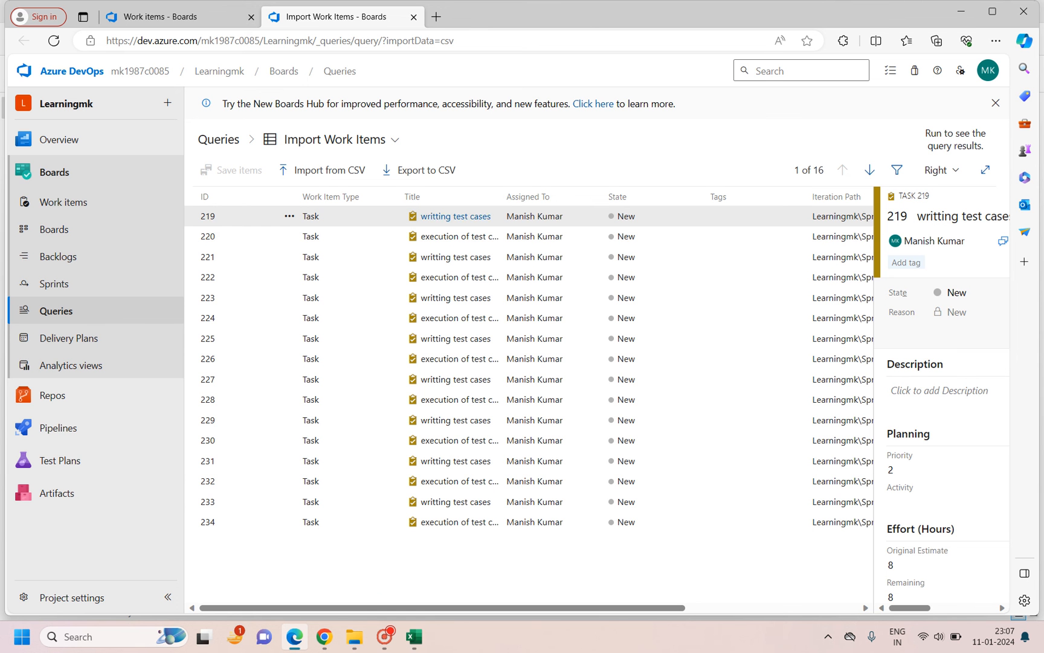
- Add a link from tasks 219 and 220 to an existing item, choosing Test Suite 213 "21 : User Story -1" as the child
ctrl+click(659, 236)
right_click(659, 237)
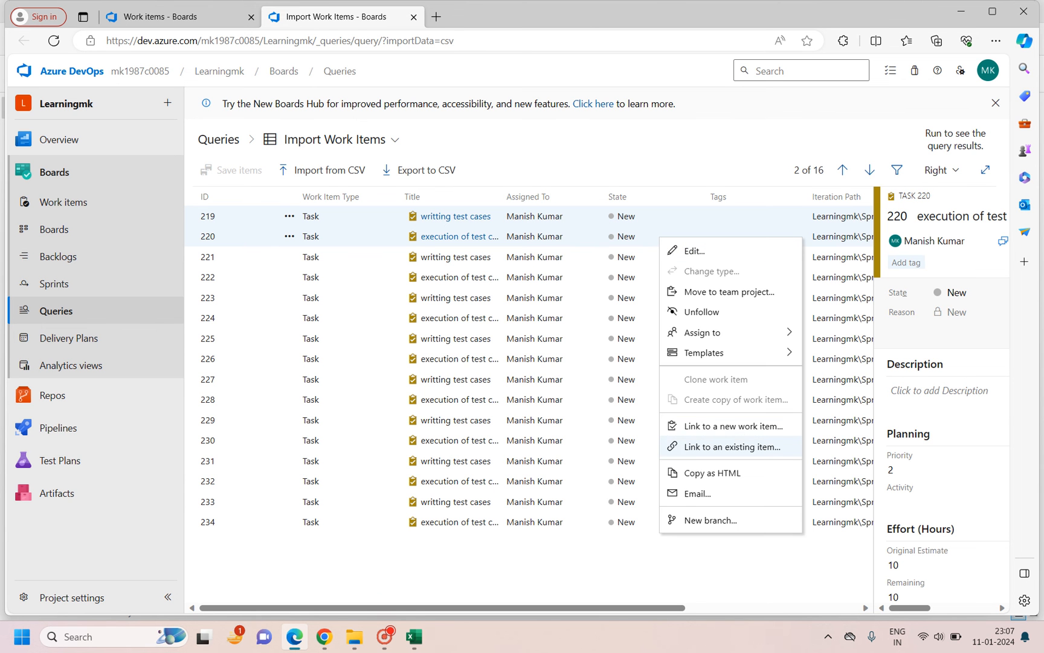
click(731, 446)
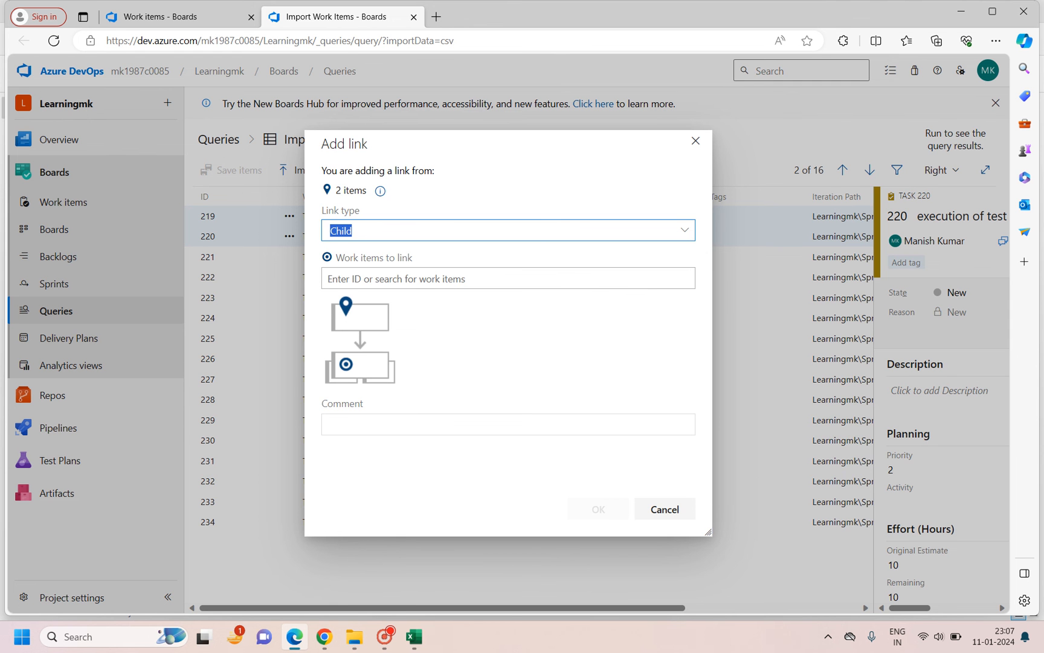
click(508, 279)
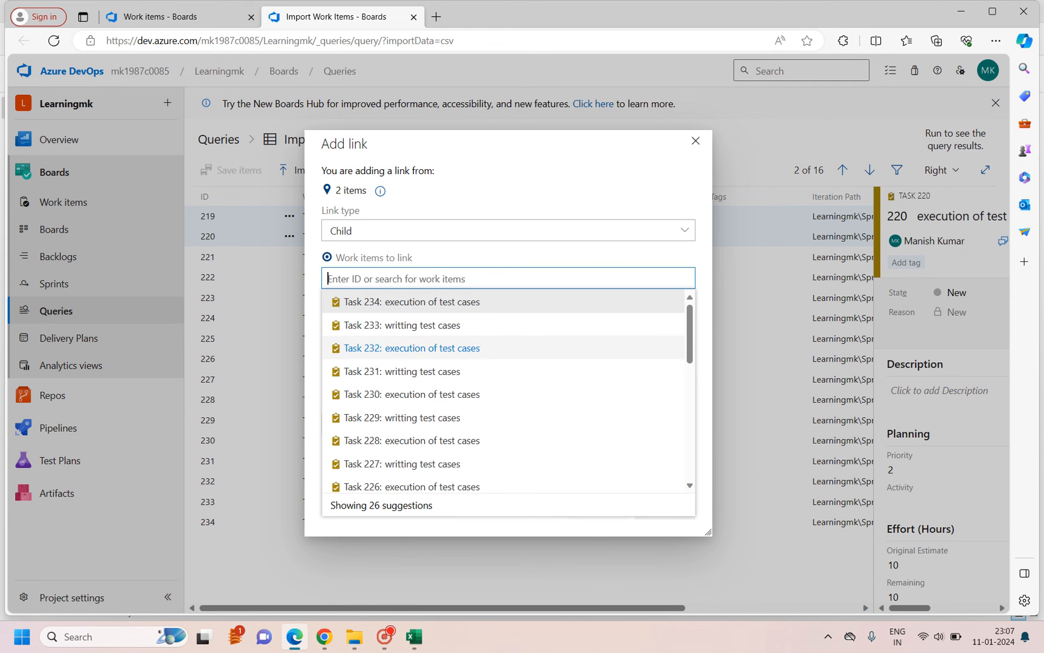
drag(690, 334, 689, 449)
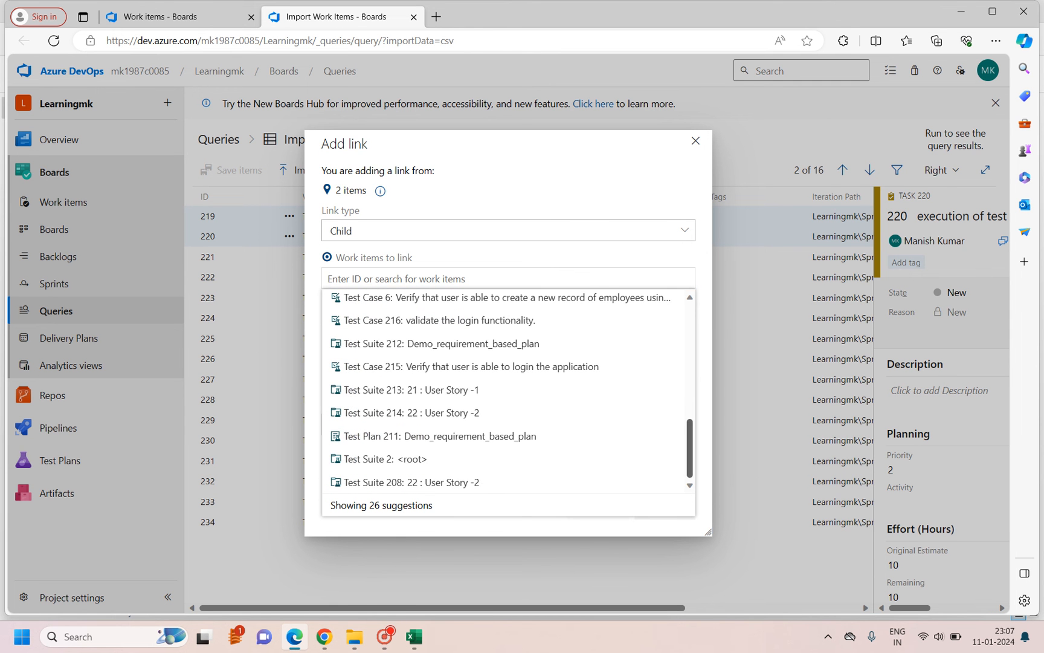
click(411, 389)
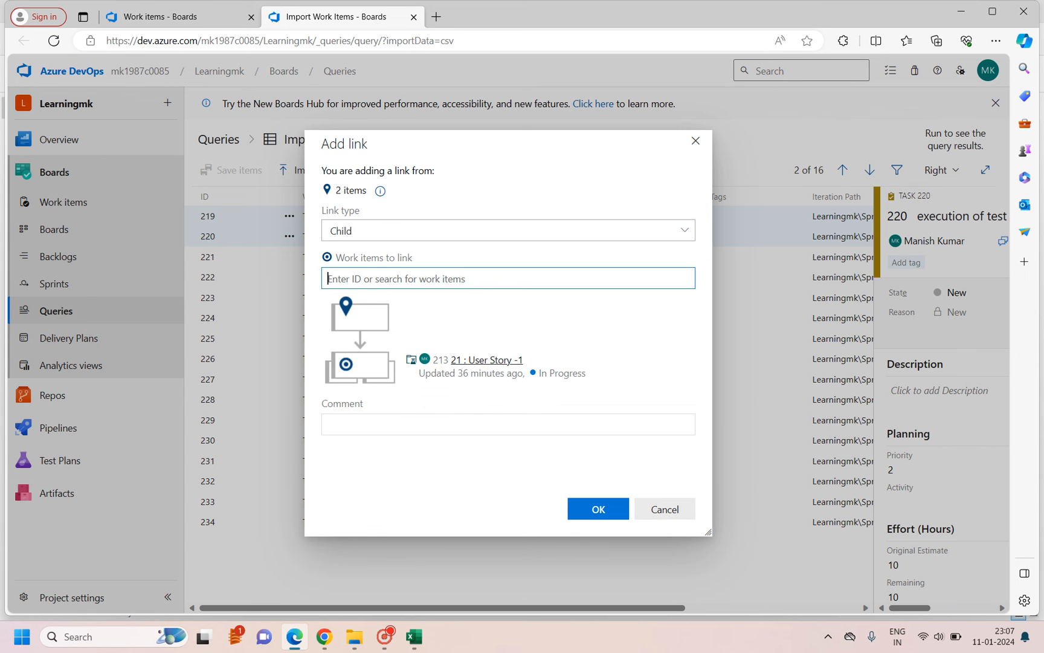
- Try GitHub Commit and Parent as the link type, and return it to Child
click(685, 231)
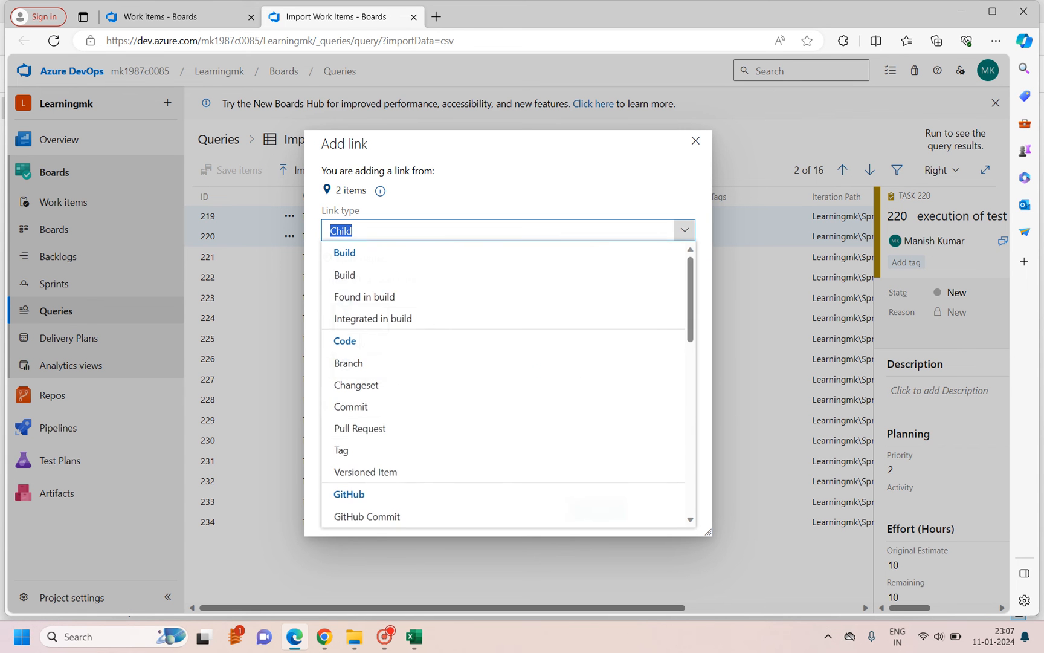
scroll(503, 387, down, 4)
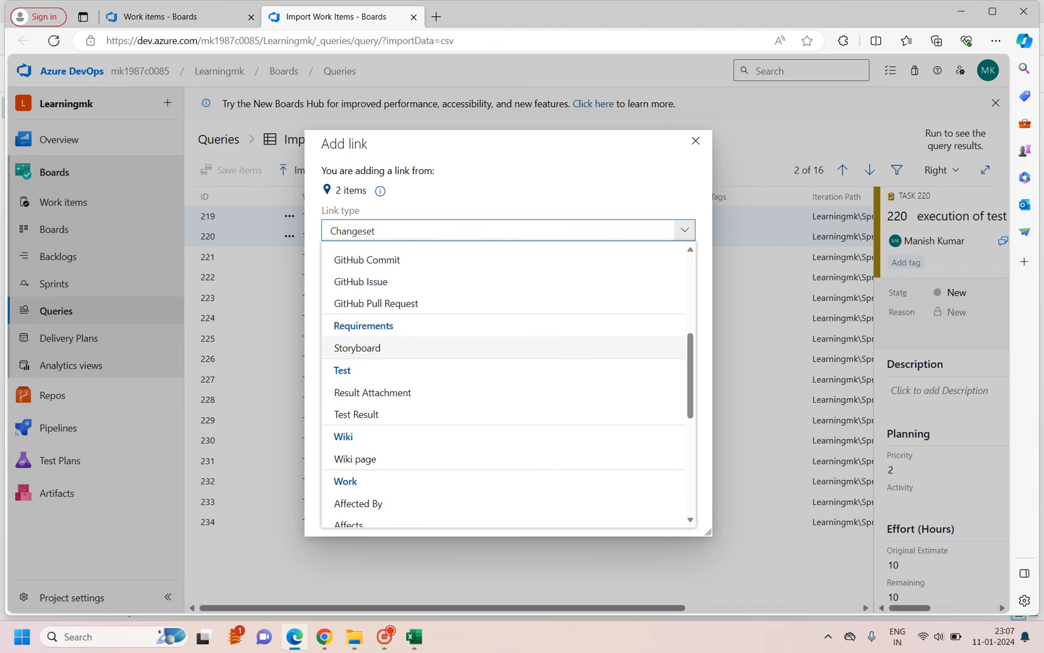
key(Return)
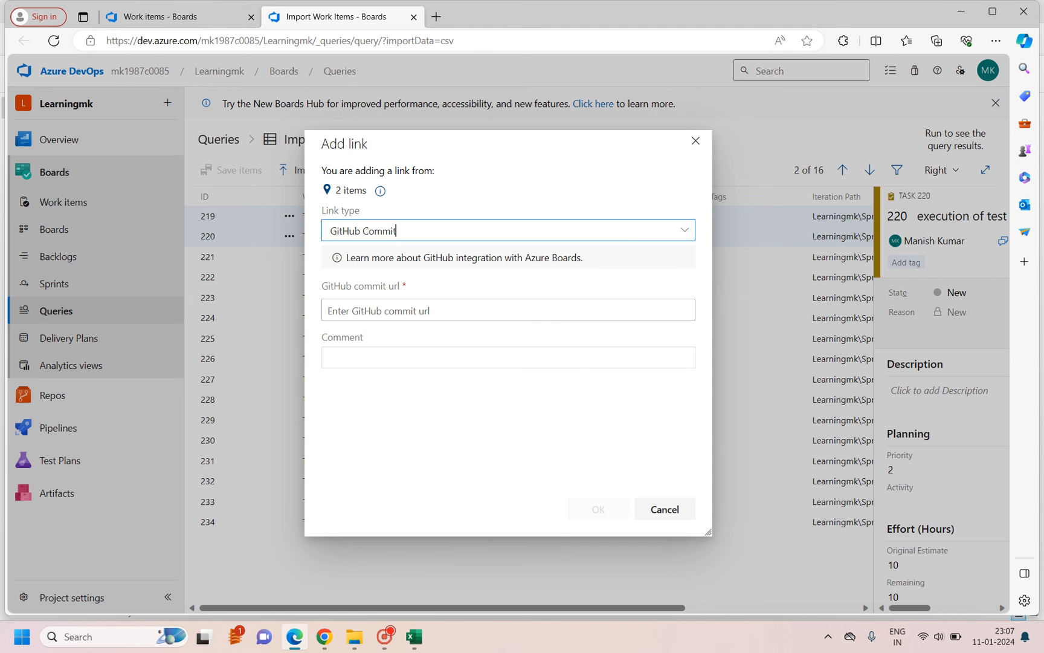
text(par)
key(ctrl+a)
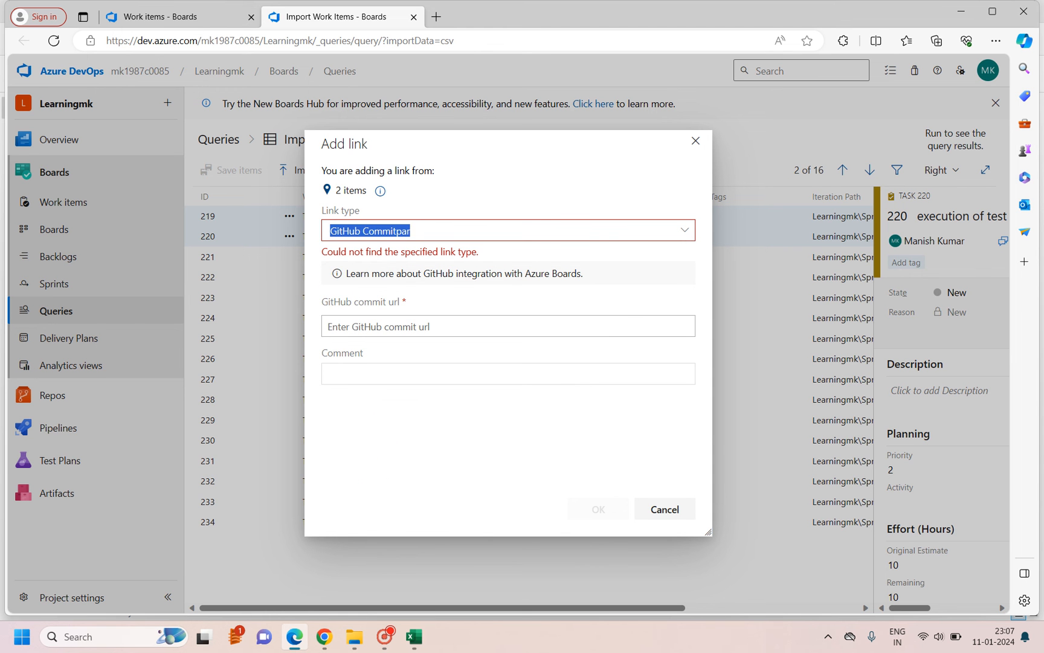
text(pa)
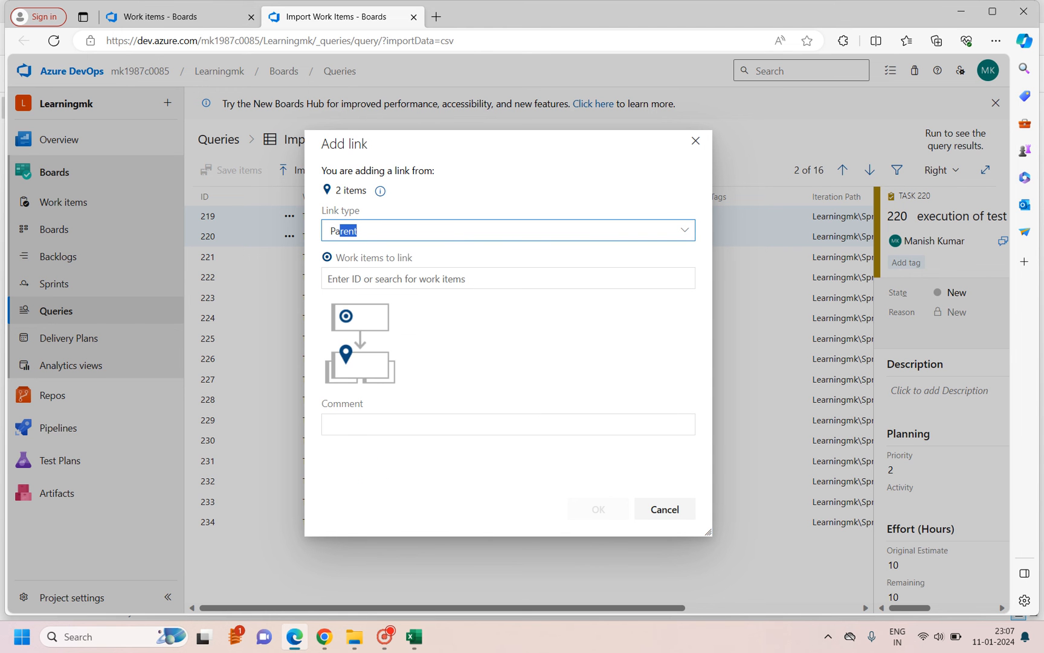
click(685, 230)
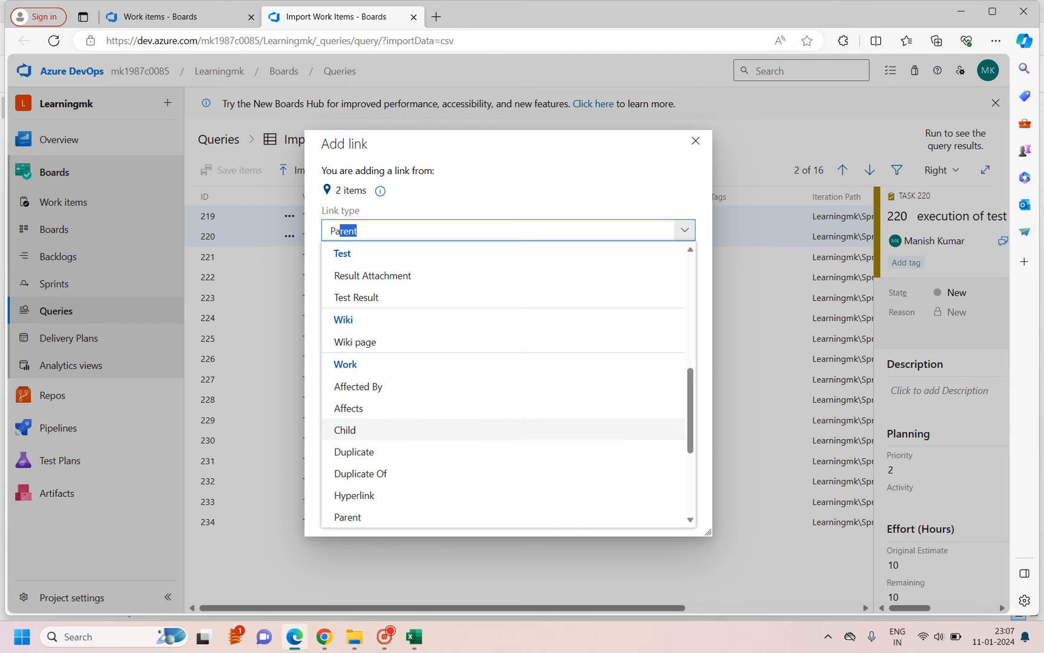
click(345, 430)
- Link tasks 219 and 220 to the existing Test Suite 213 "21 : User Story -1" as their child
click(508, 279)
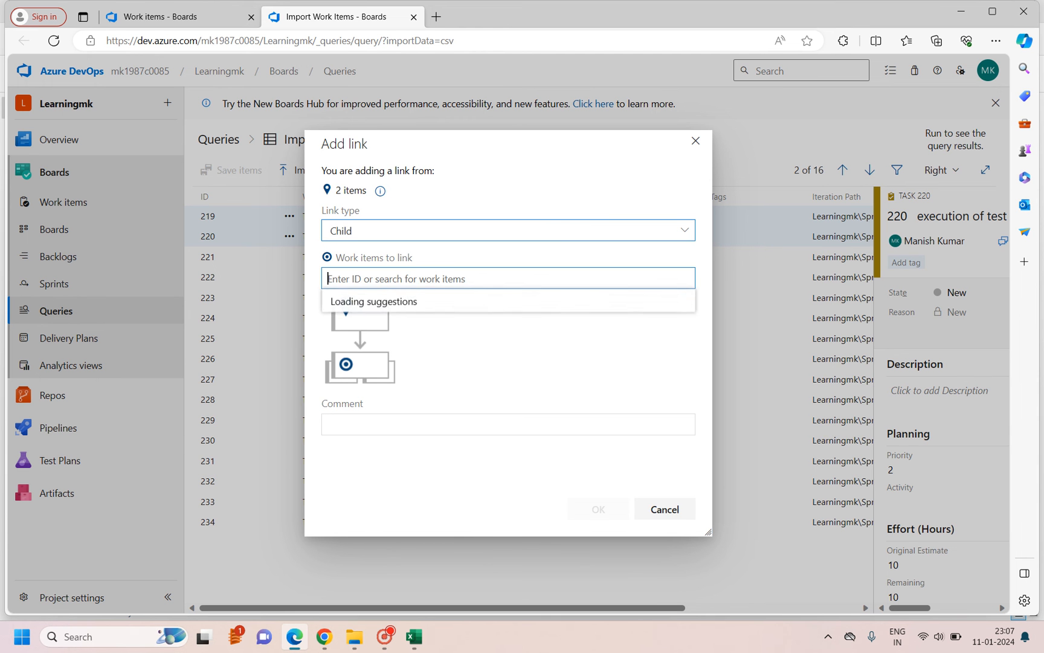
scroll(508, 462, down, 3)
scroll(507, 423, down, 3)
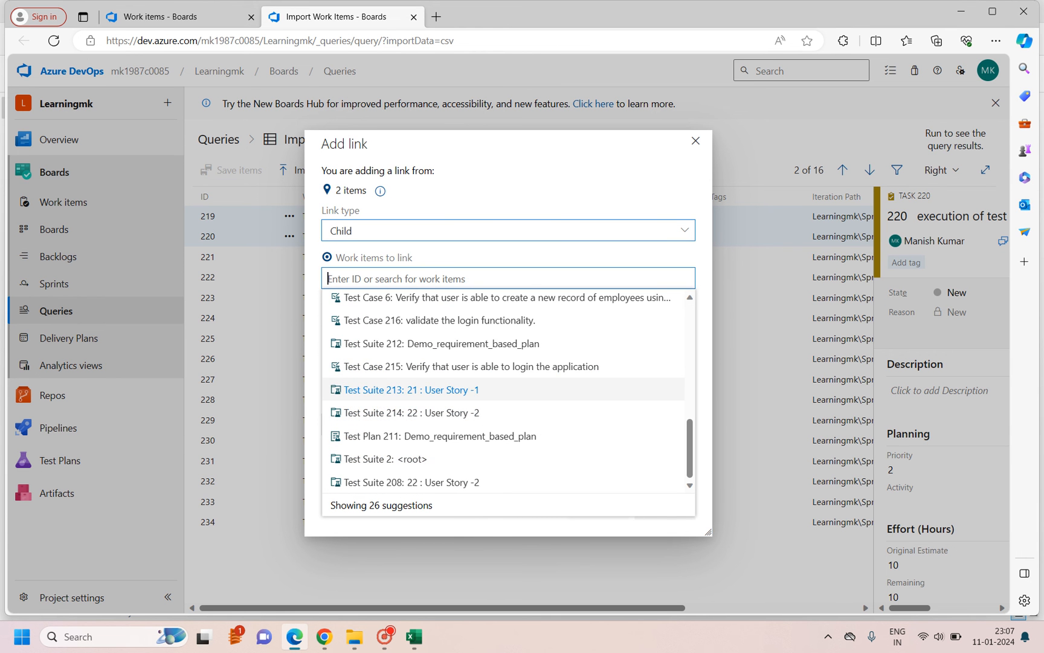
click(411, 389)
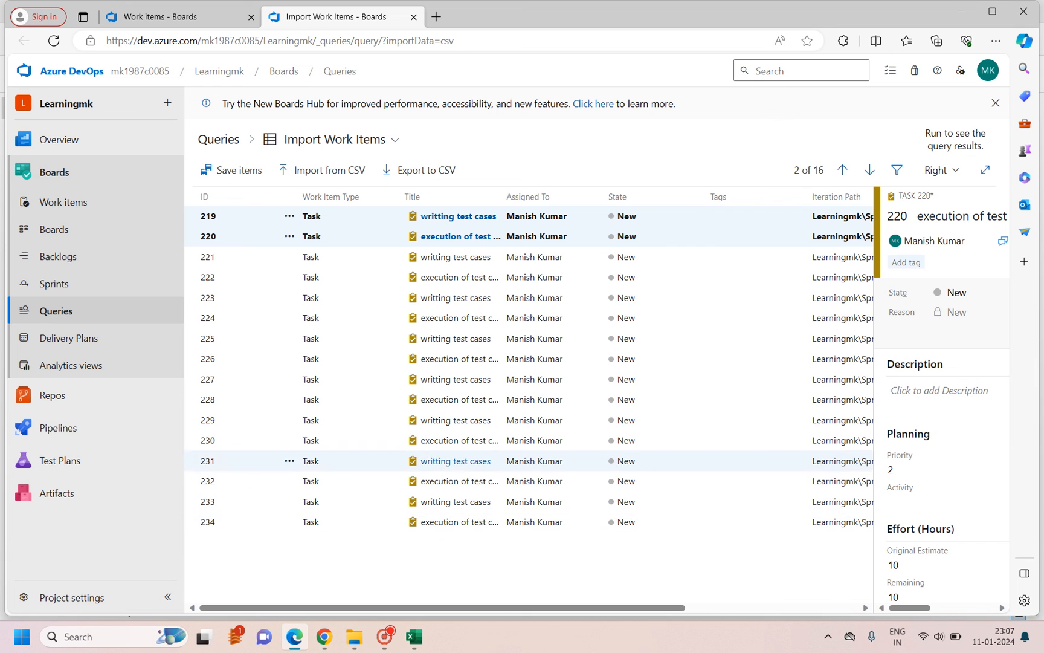
click(231, 170)
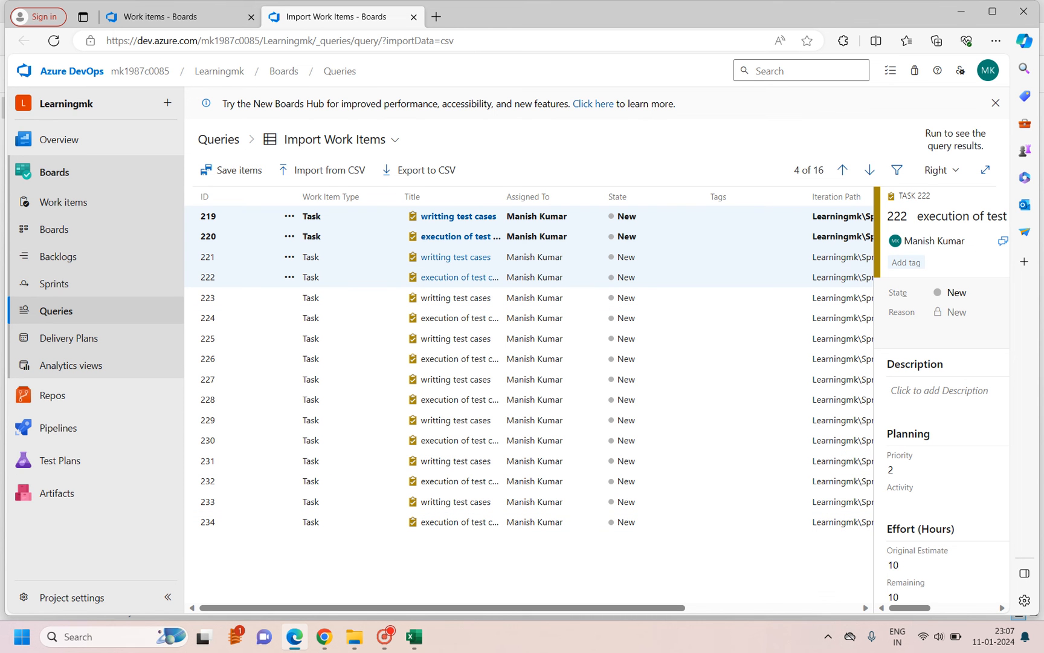
- Link tasks 221 and 222 to the existing Test Suite 208 "22 : User Story -2" with the Child link type
right_click(245, 282)
click(246, 258)
right_click(230, 279)
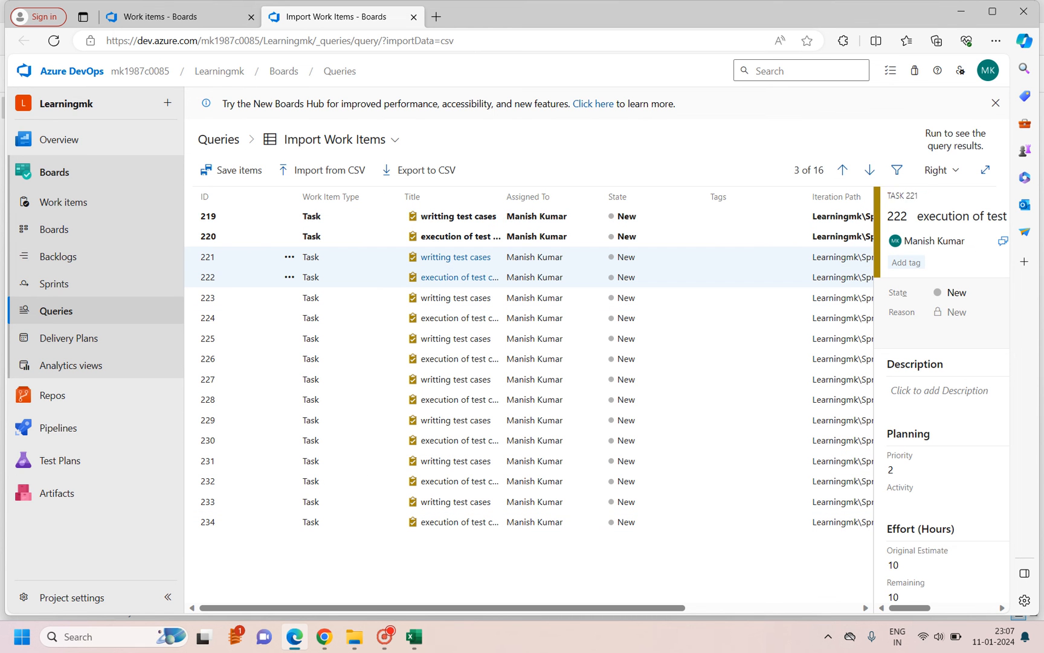
click(304, 489)
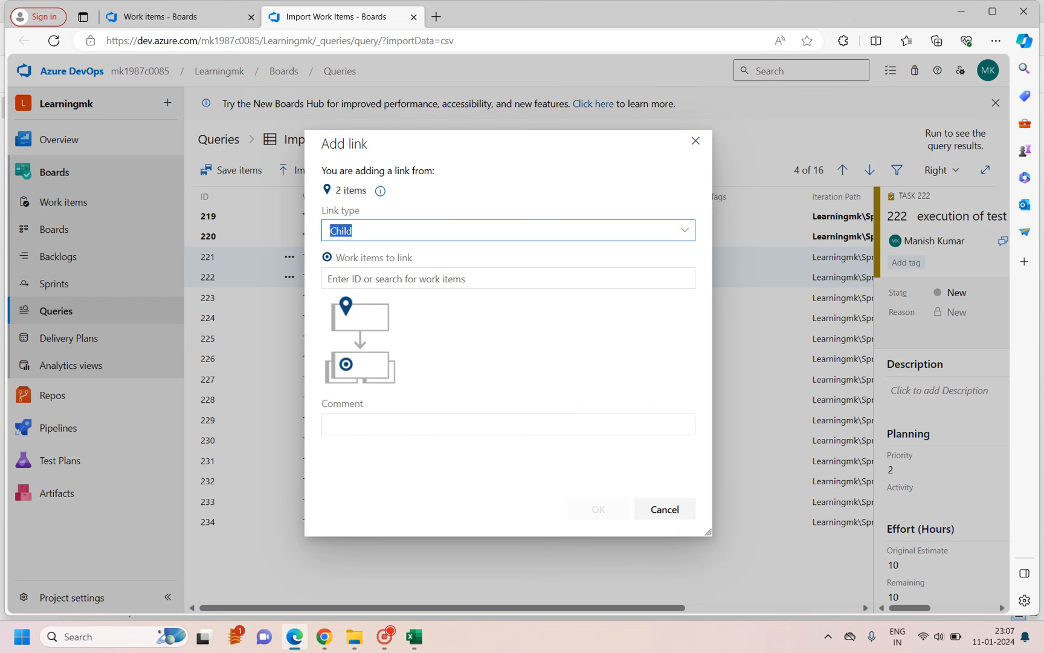
click(423, 279)
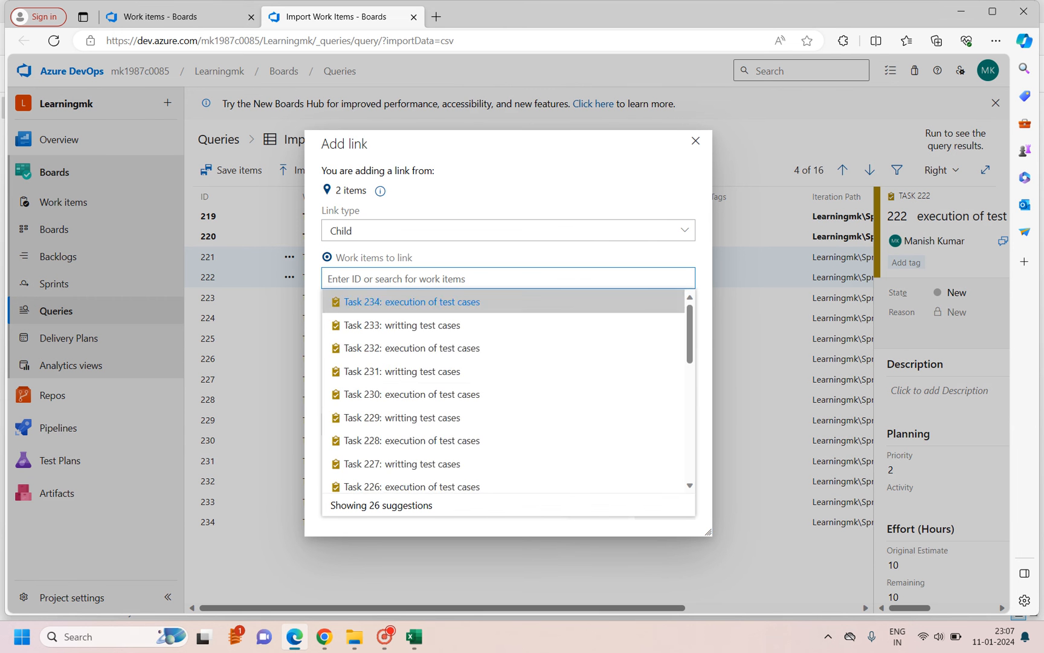
scroll(423, 459, down, 5)
scroll(423, 457, down, 2)
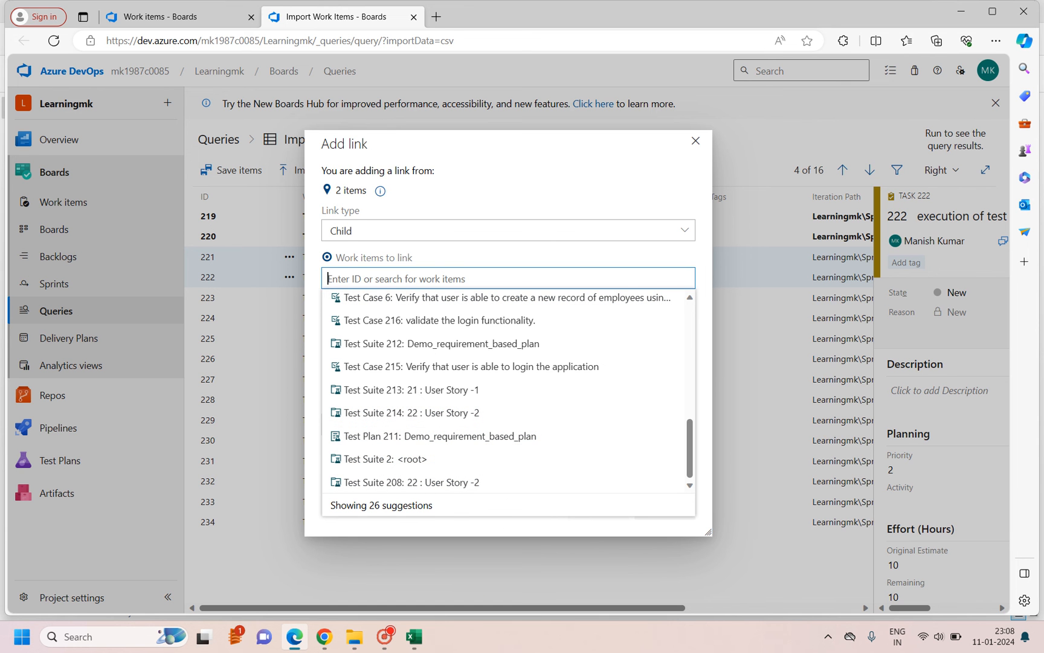
text(user)
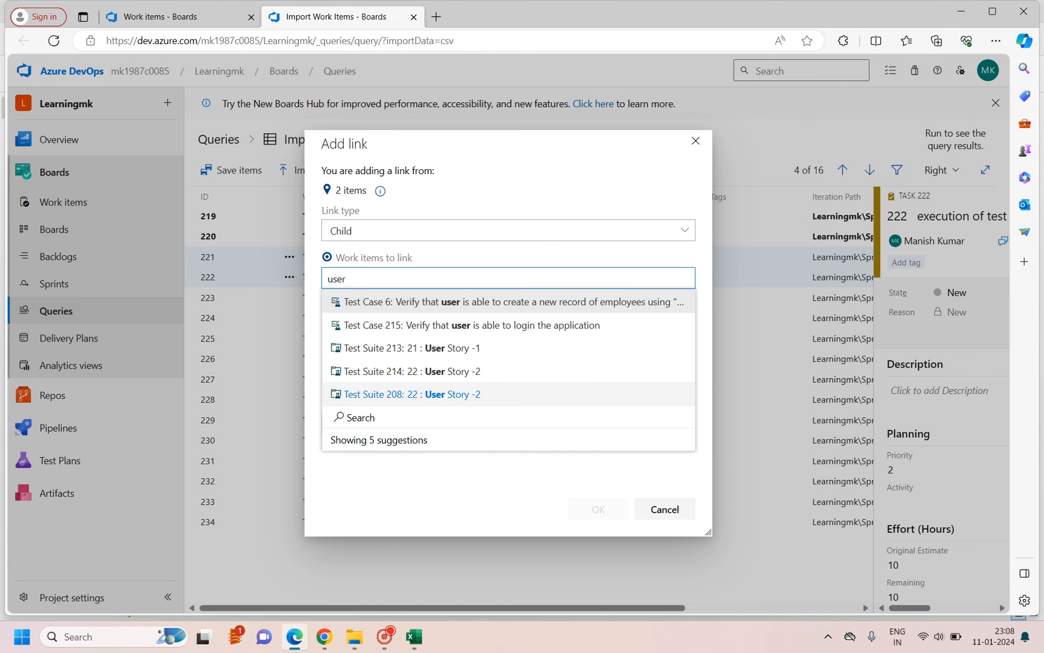
click(411, 394)
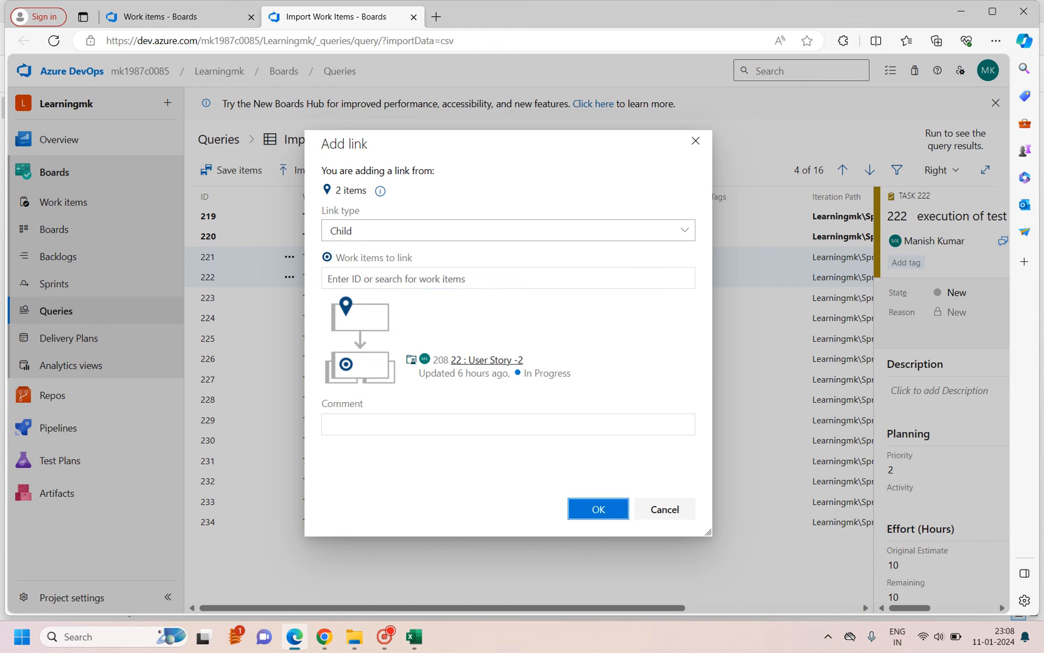
key(Return)
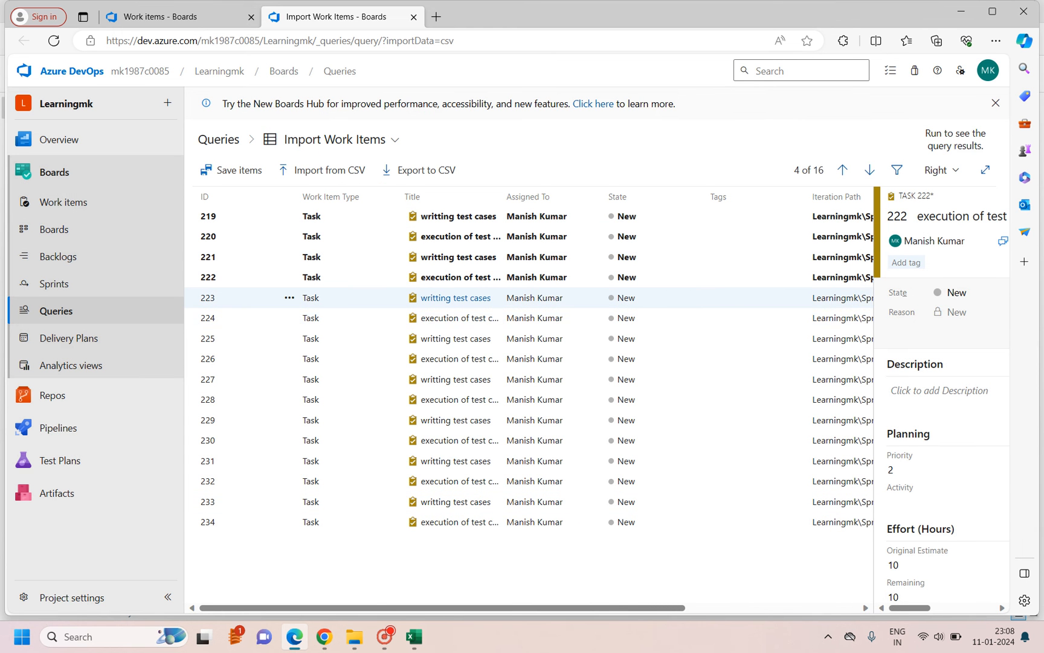
- Start adding a link from tasks 223 and 224 to a new work item
ctrl+click(361, 319)
right_click(361, 320)
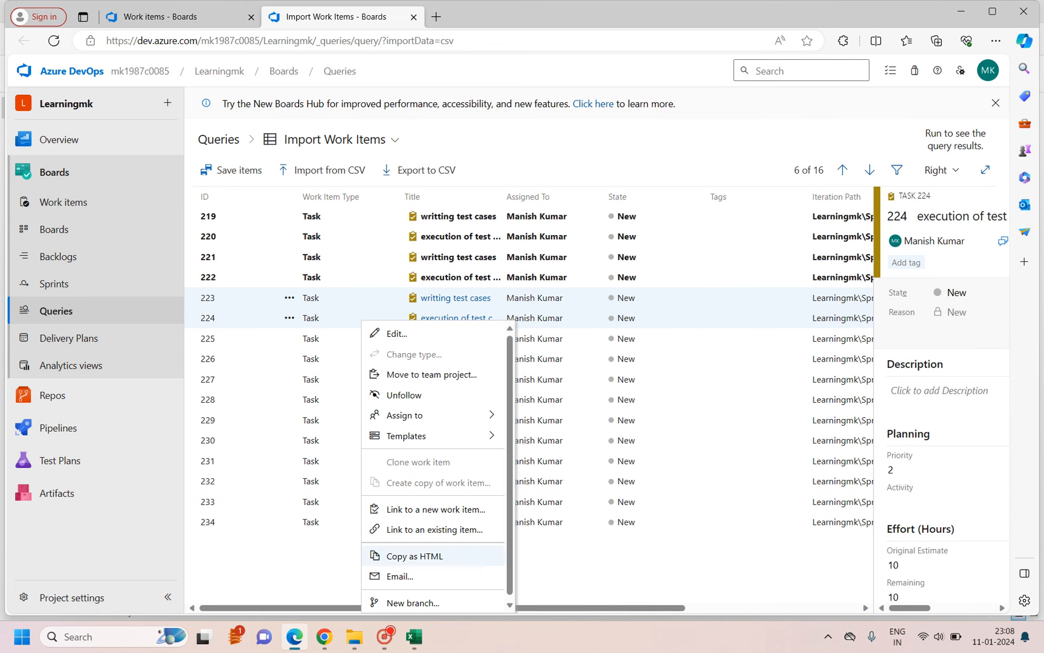
click(435, 509)
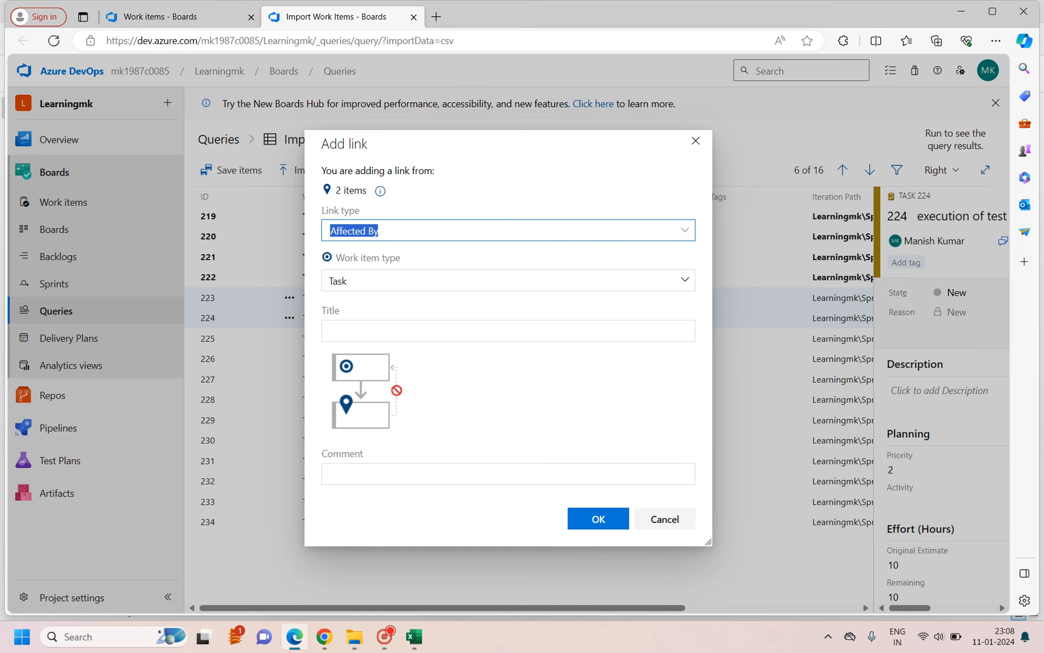
- Try to set the link type for the new work item to Child
click(685, 230)
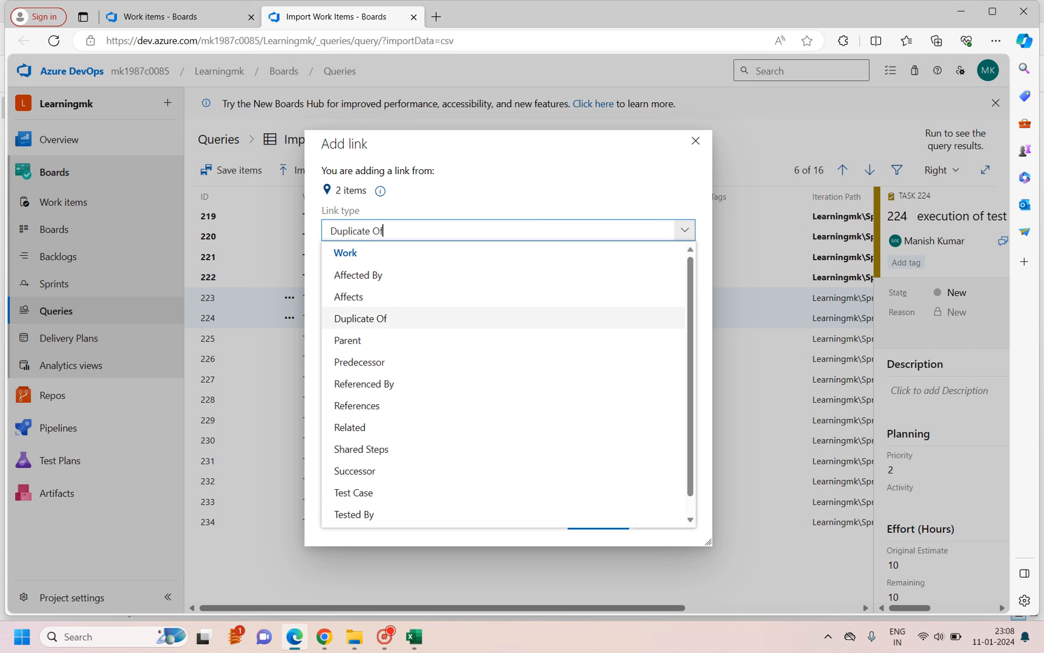
text(c)
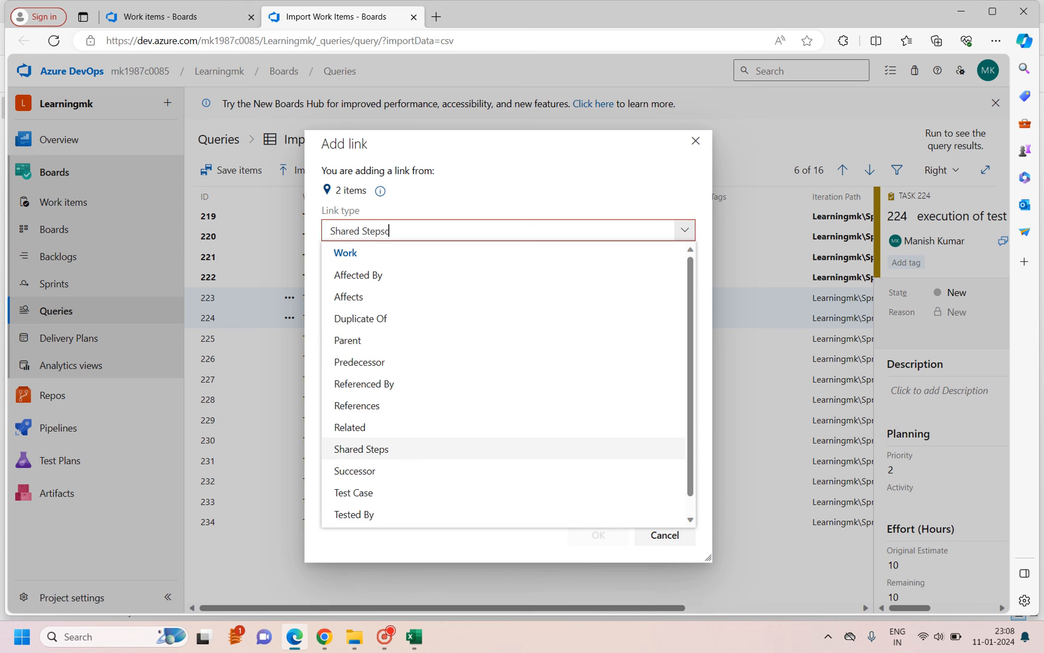
drag(390, 231, 330, 231)
text(cc)
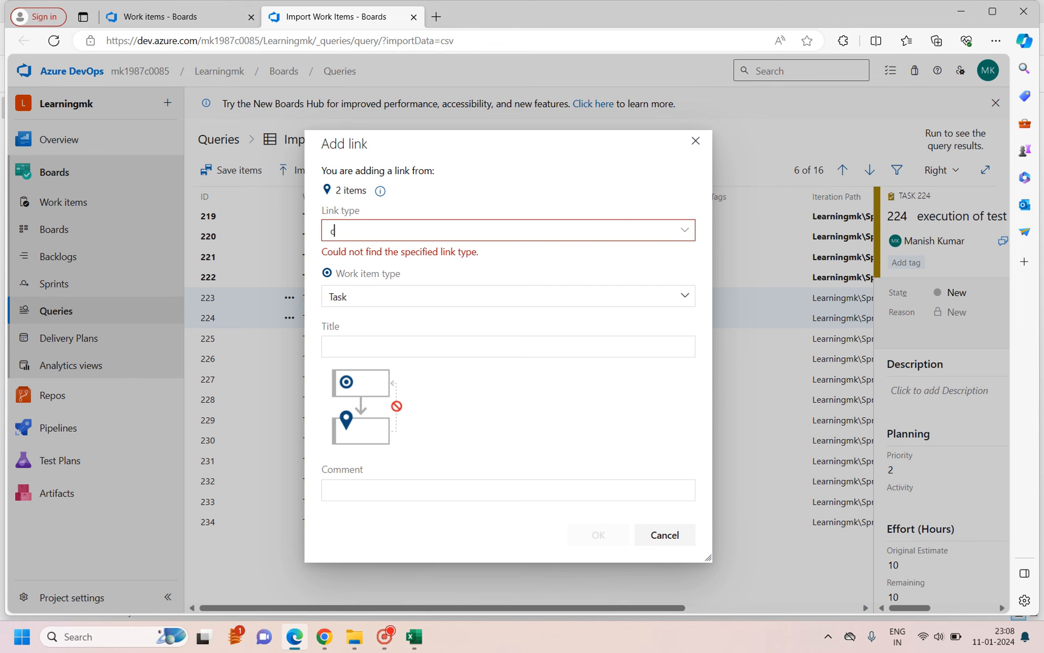
text(hild)
- Set the new linked item's work item type to User Story and its title to "mu new userstory"
key(Tab)
key(alt+Down)
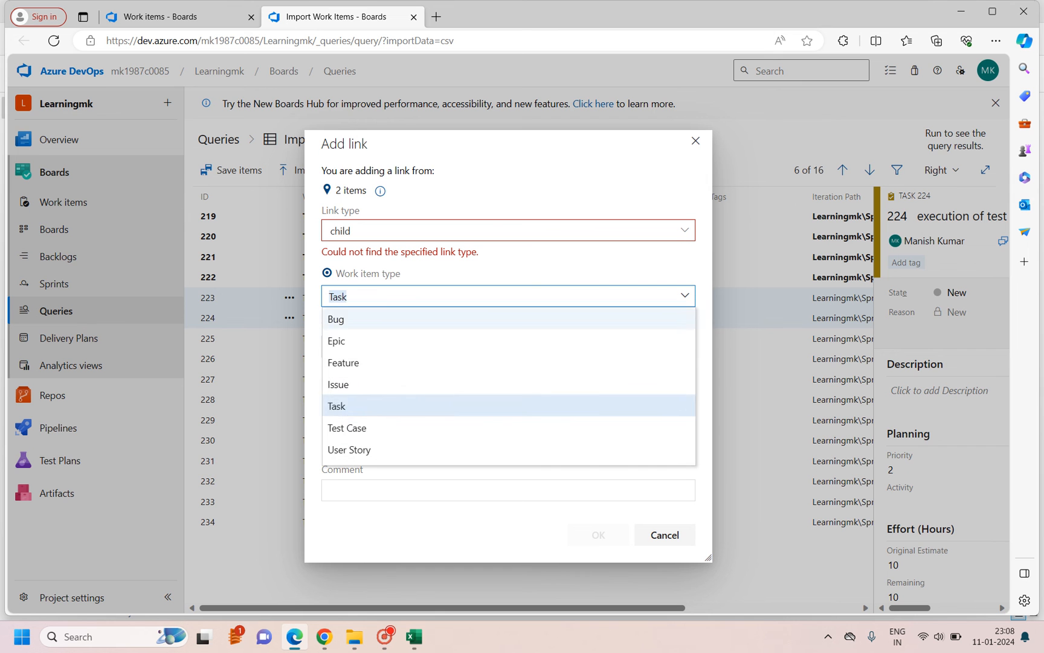
key(Down)
key(Down)
key(Return)
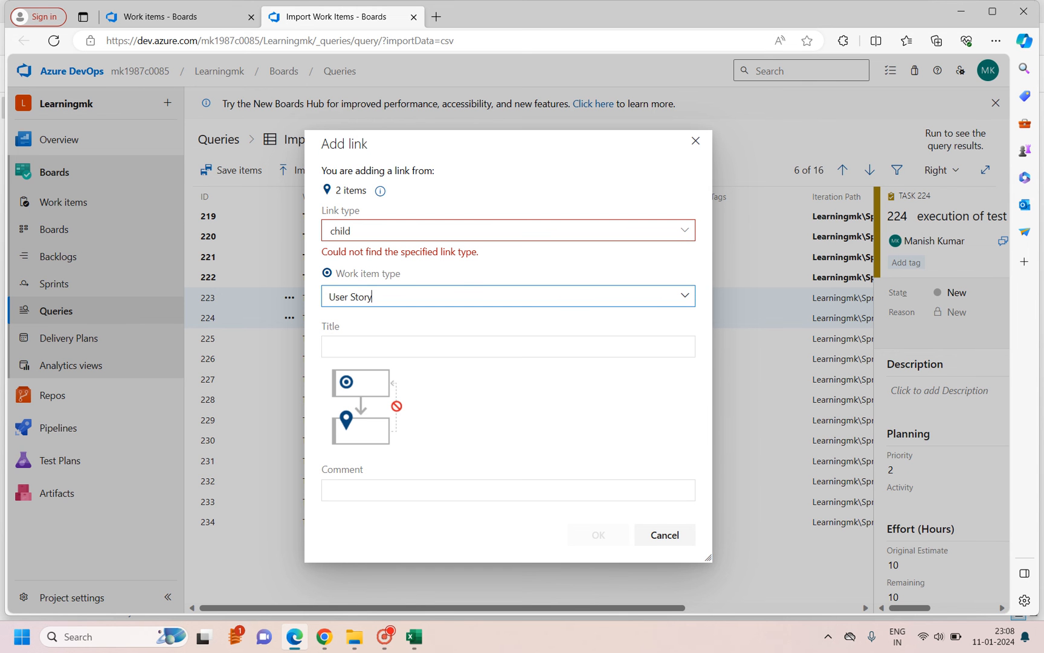
key(Tab)
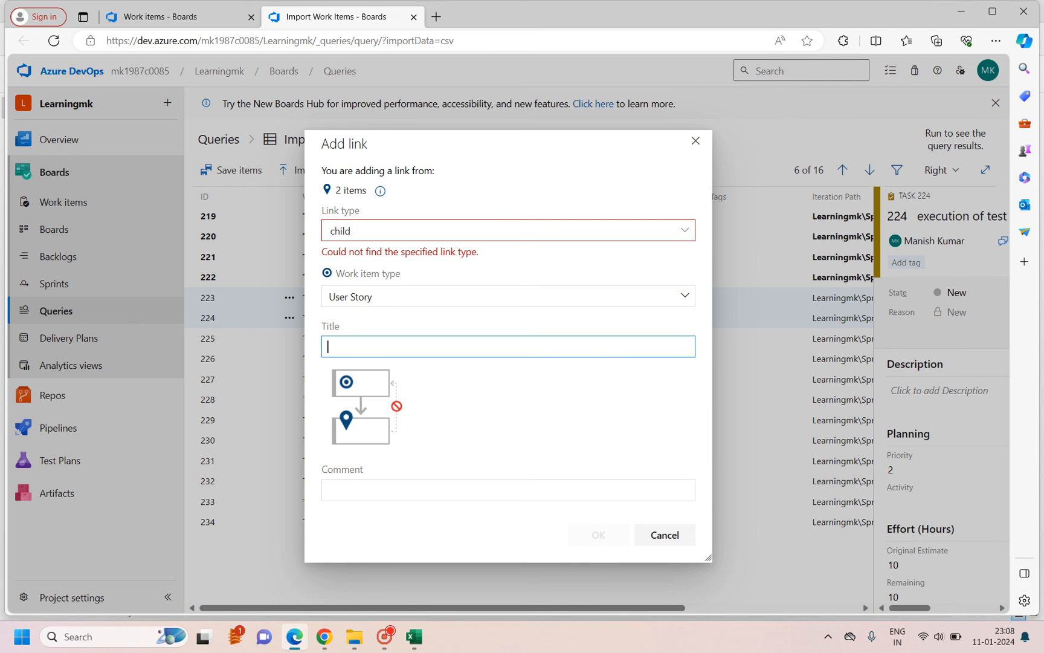
text(mu new )
text(use)
text(rso)
text(ory)
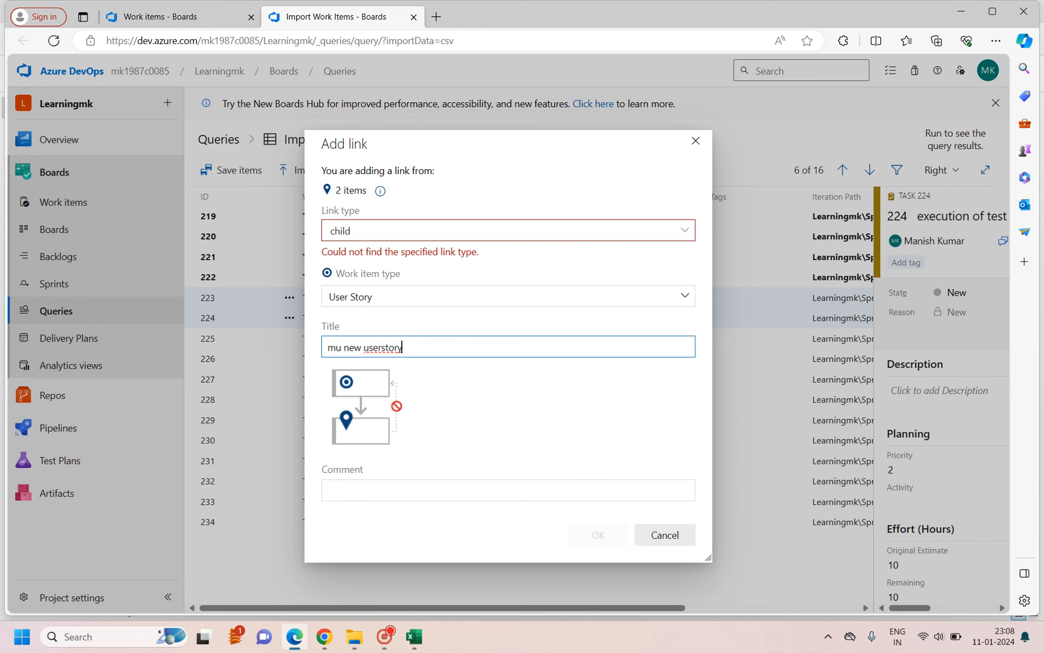
- Set the link type between the two tasks and the new user story to Parent
click(684, 230)
click(362, 231)
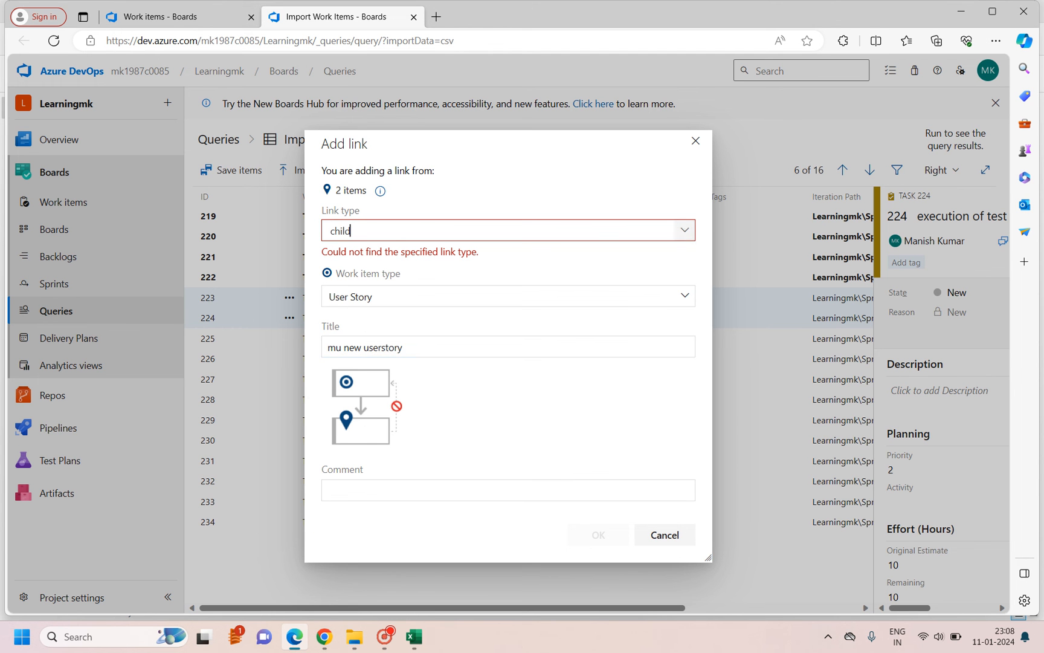
click(685, 231)
key(Down)
key(Down)
key(Down)
key(Down)
key(Return)
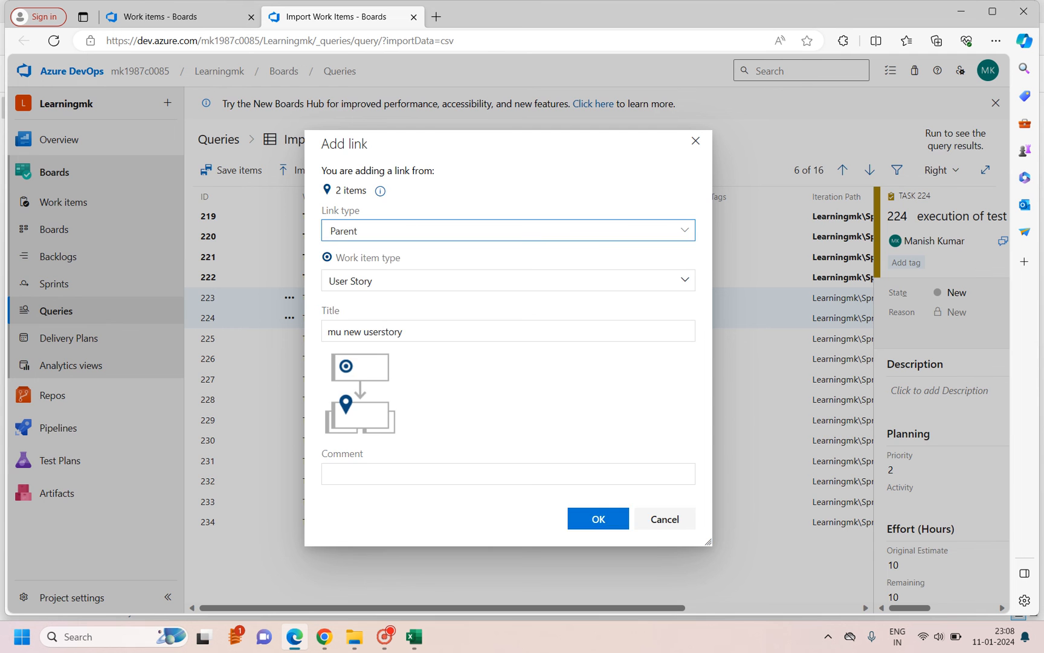
- Confirm the parent link, assign the new user story to the signed-in account's user, and save and close it
key(Return)
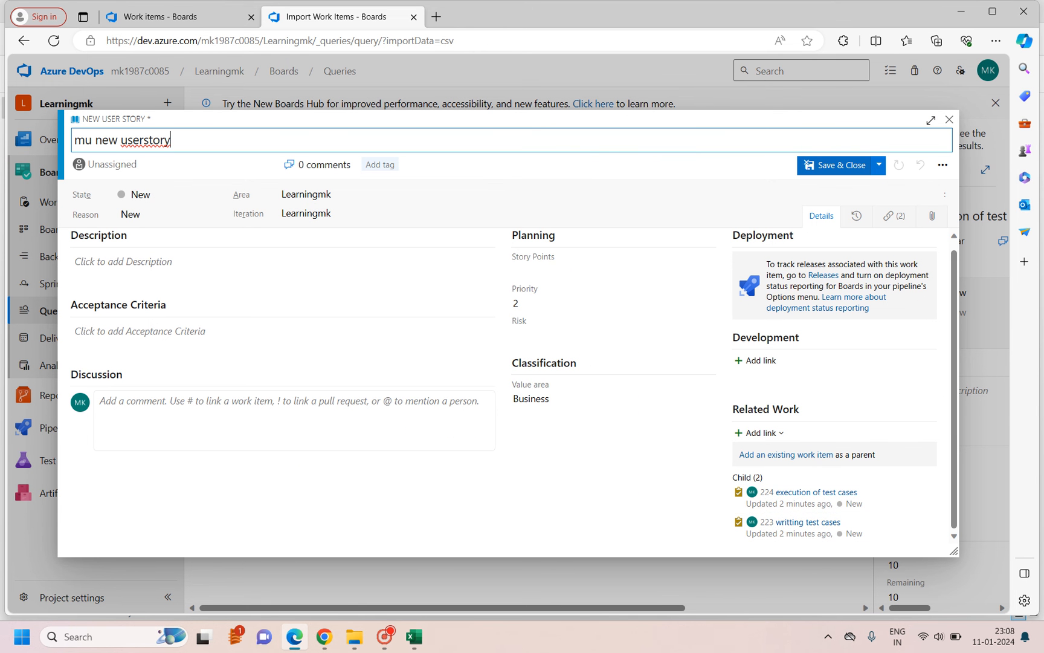
click(173, 165)
click(153, 187)
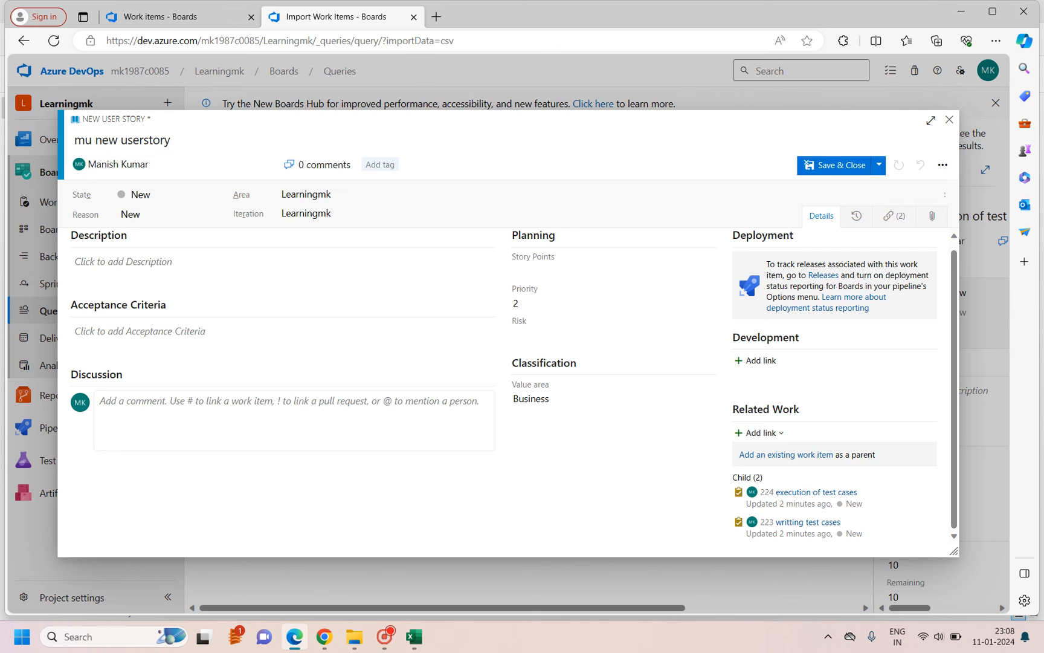
click(836, 165)
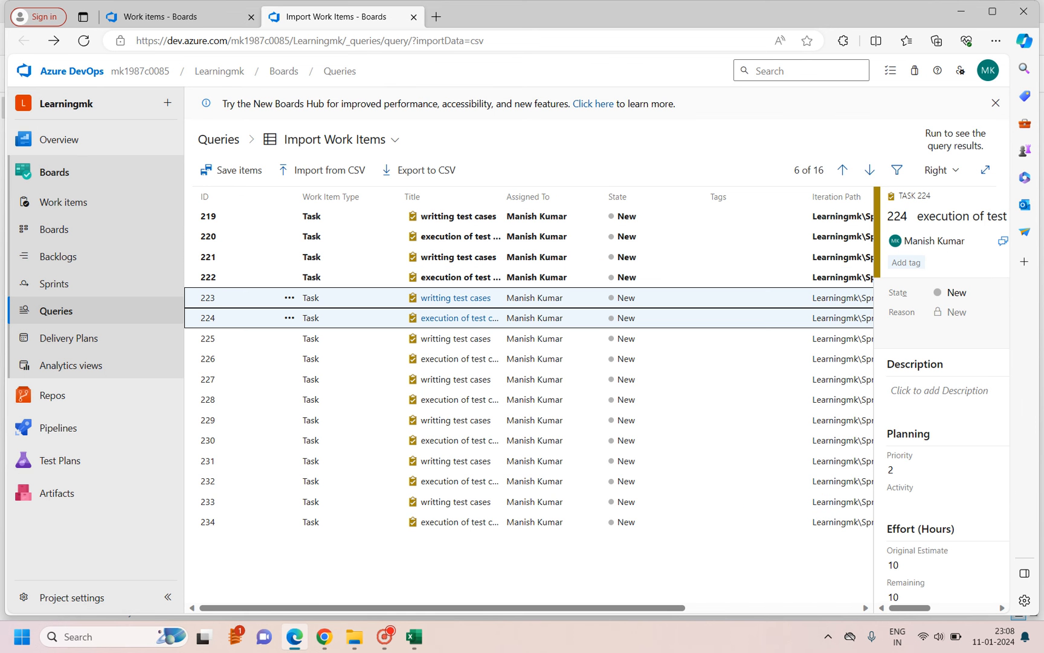
- Save the pending changes in the import list, and open task 220 with the Title column widened to show full titles
click(231, 170)
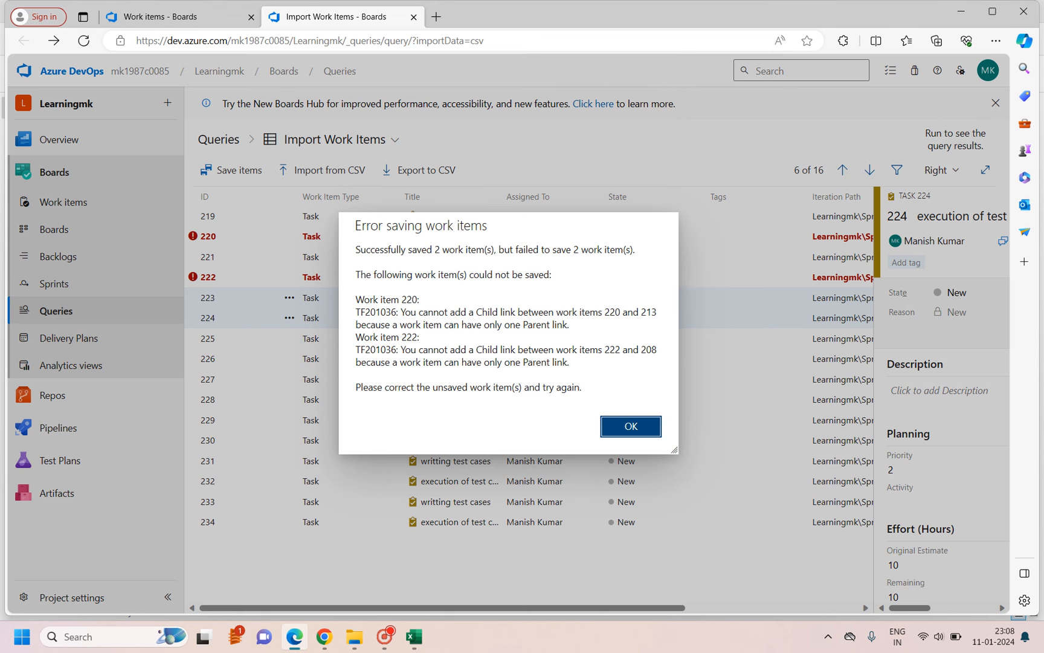
key(Return)
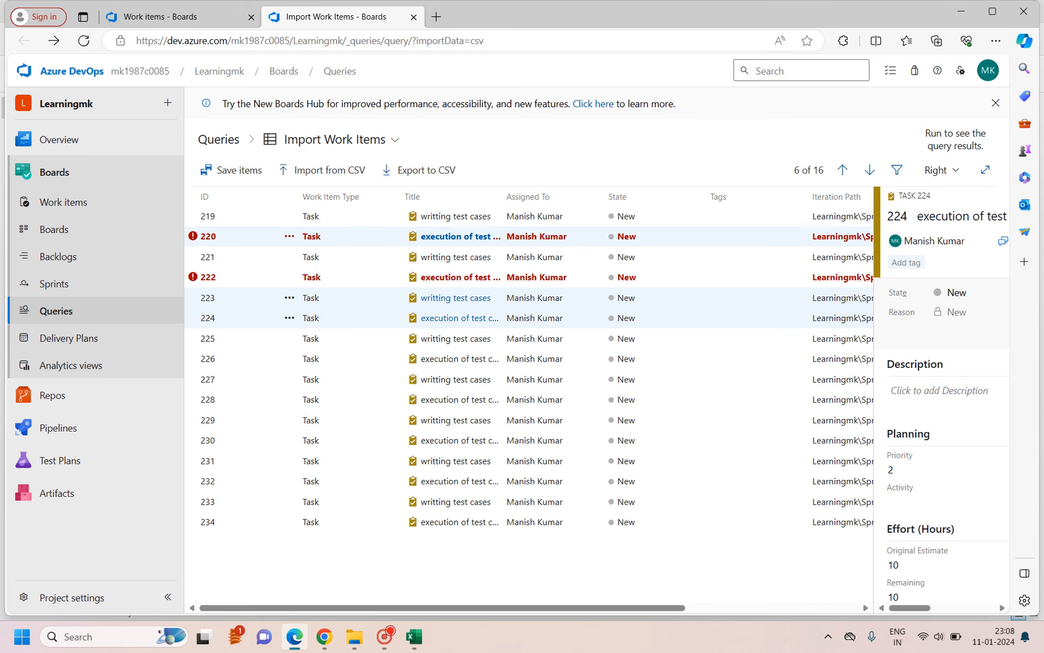
click(537, 237)
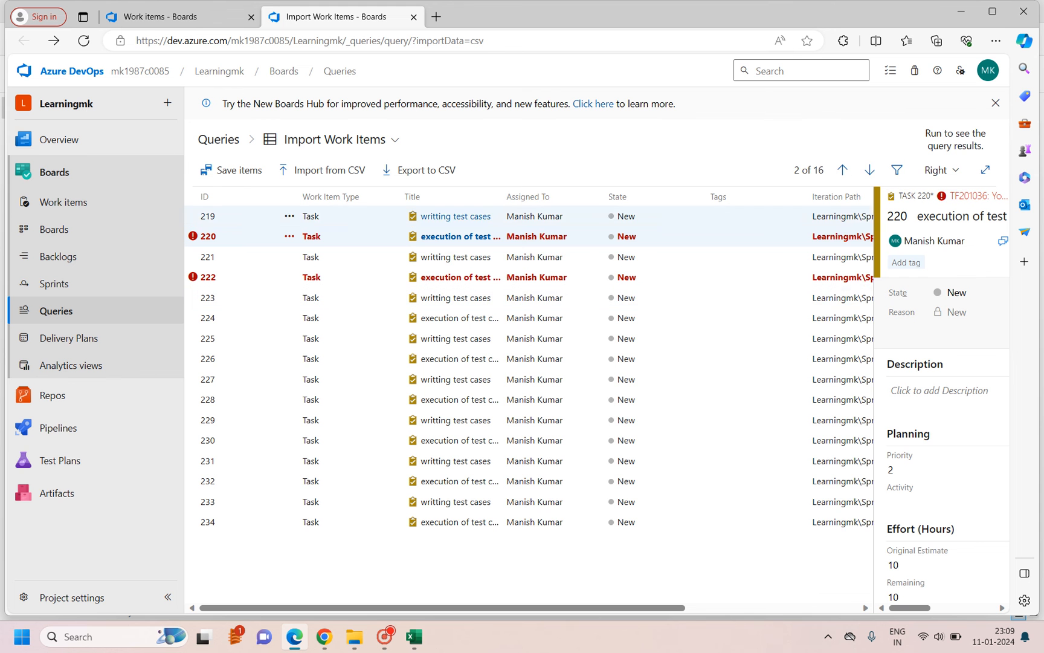
drag(505, 197, 590, 196)
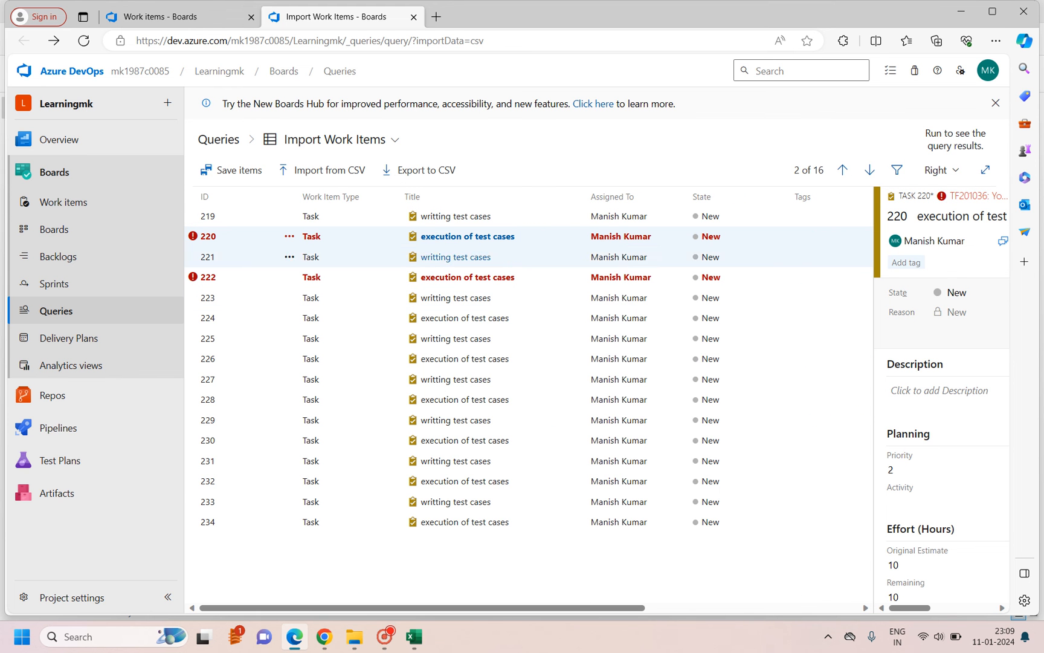
- Try again to save tasks 220 and 222, examining the reason given for each one before dismissing the message
click(232, 170)
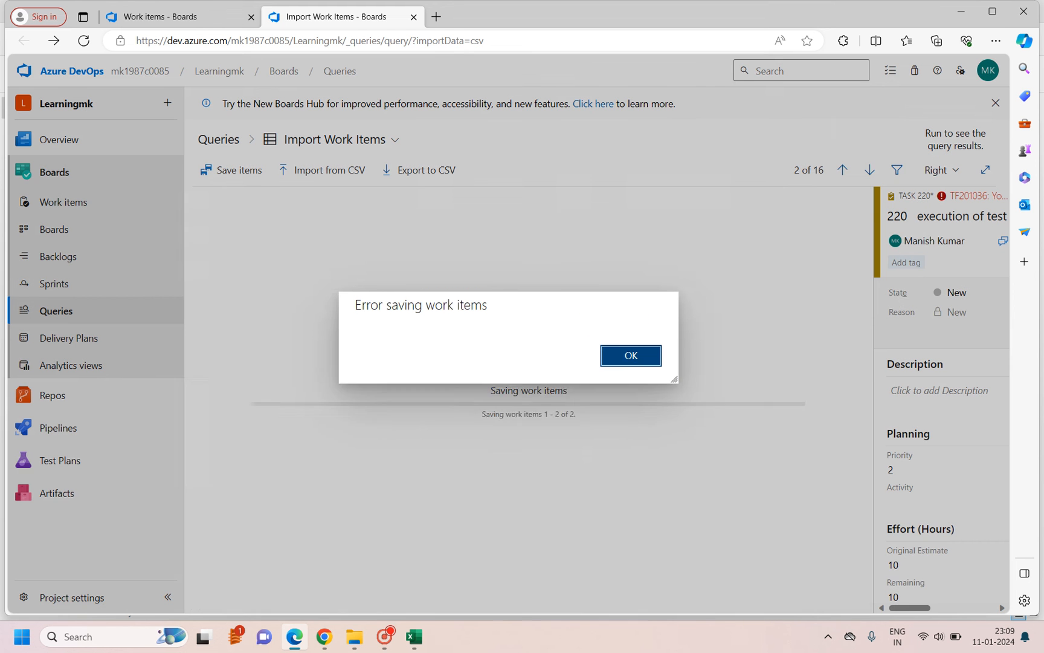
drag(411, 299, 657, 299)
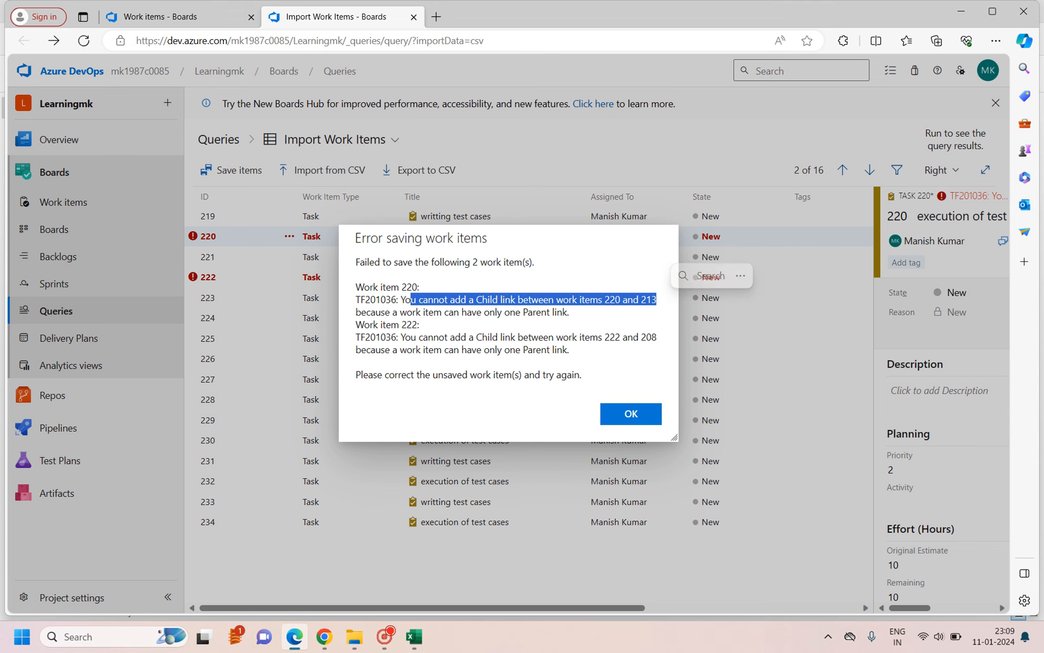
drag(469, 337, 653, 337)
drag(423, 350, 589, 350)
click(586, 357)
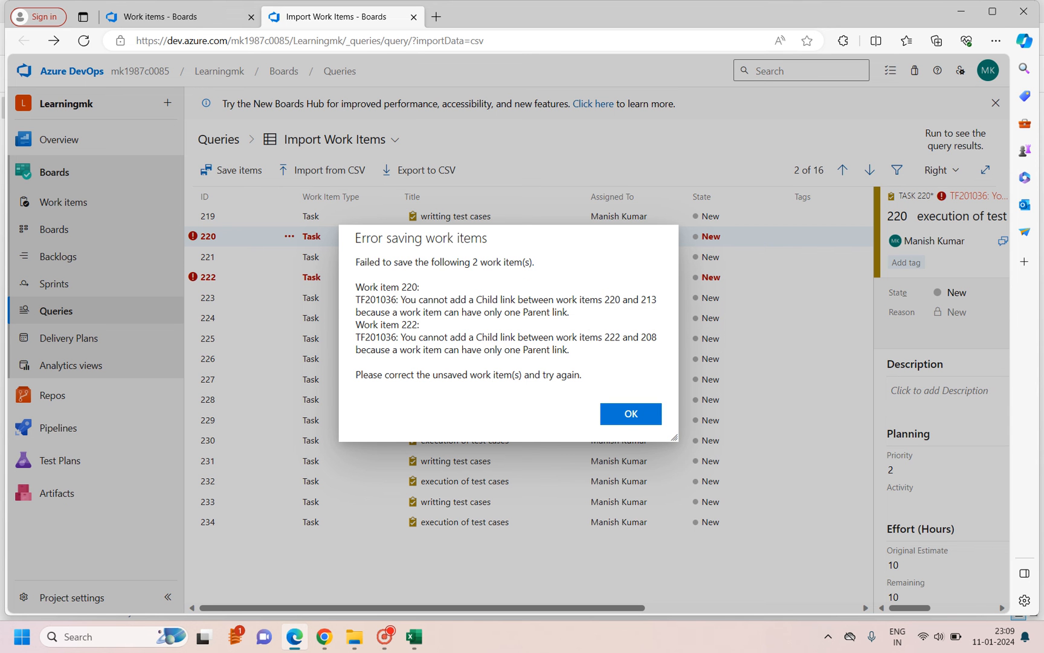
click(631, 414)
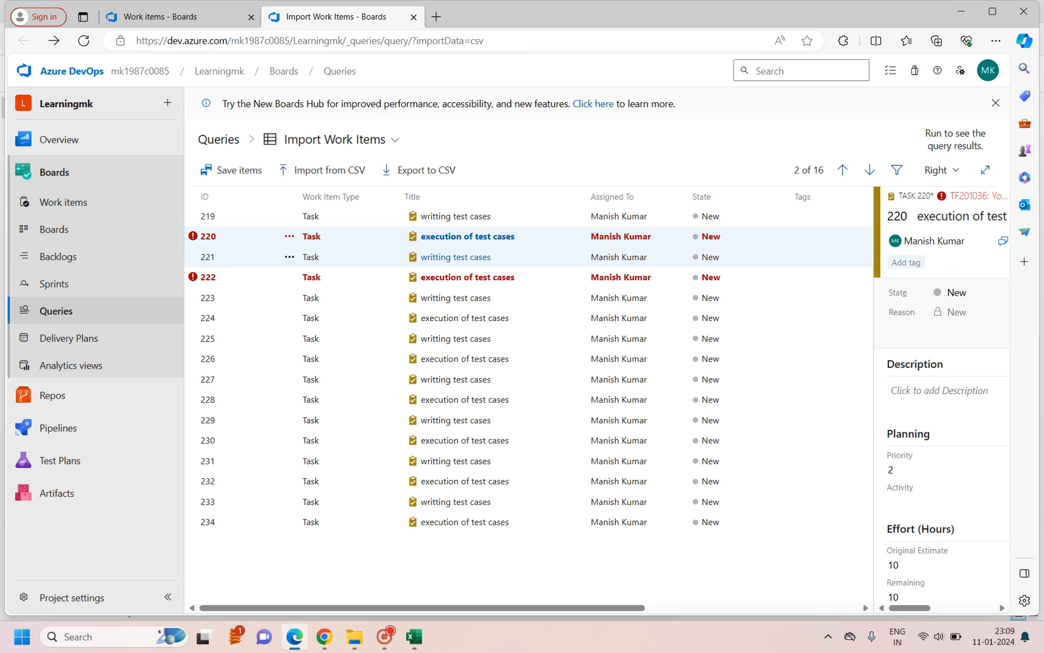